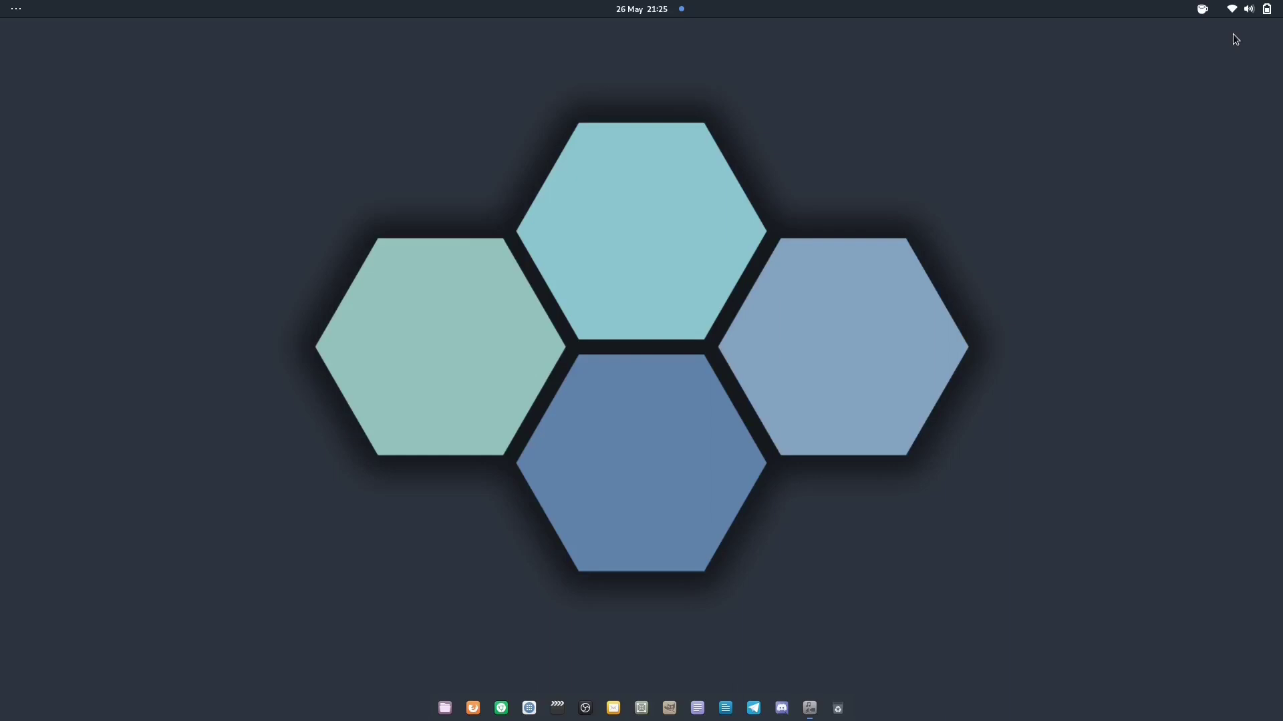
Open GNOME Tweaks from the dock and scroll through the enabled extensions
click(802, 713)
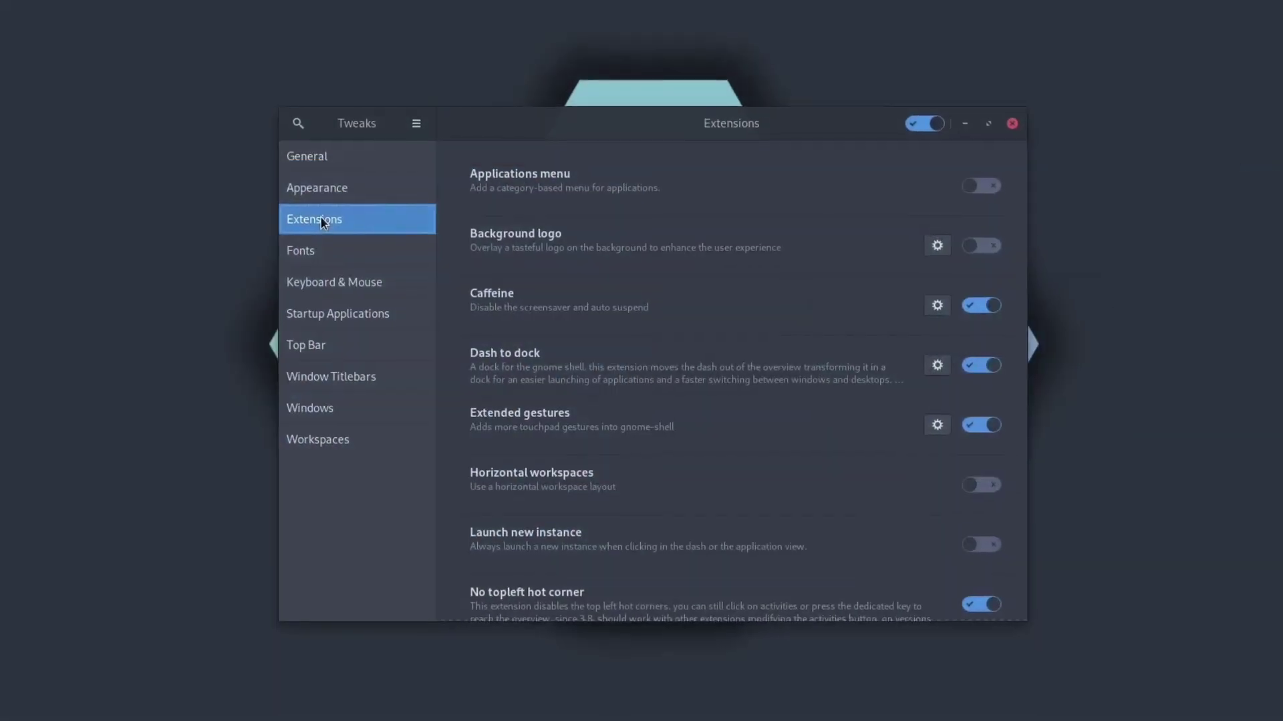
scroll(484, 247, down, 5)
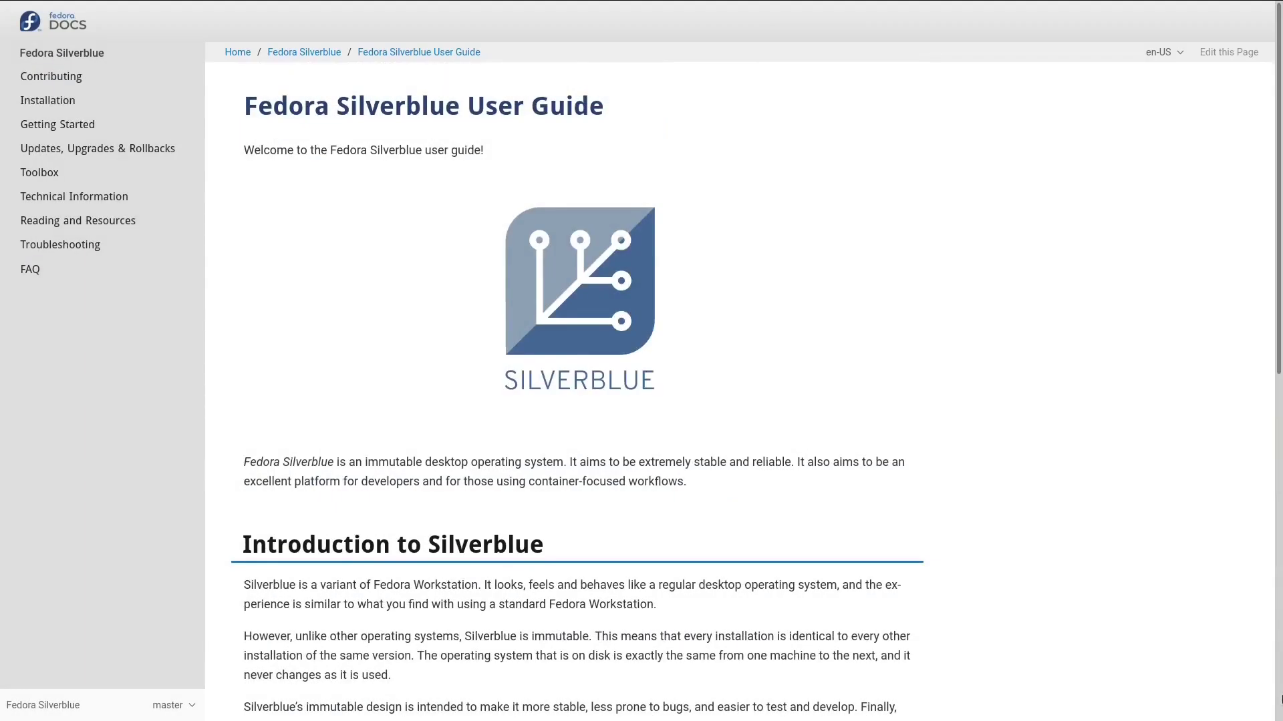
Scroll the Silverblue User Guide down to the Introduction to Silverblue and About this guide sections
scroll(1281, 700, down, 1)
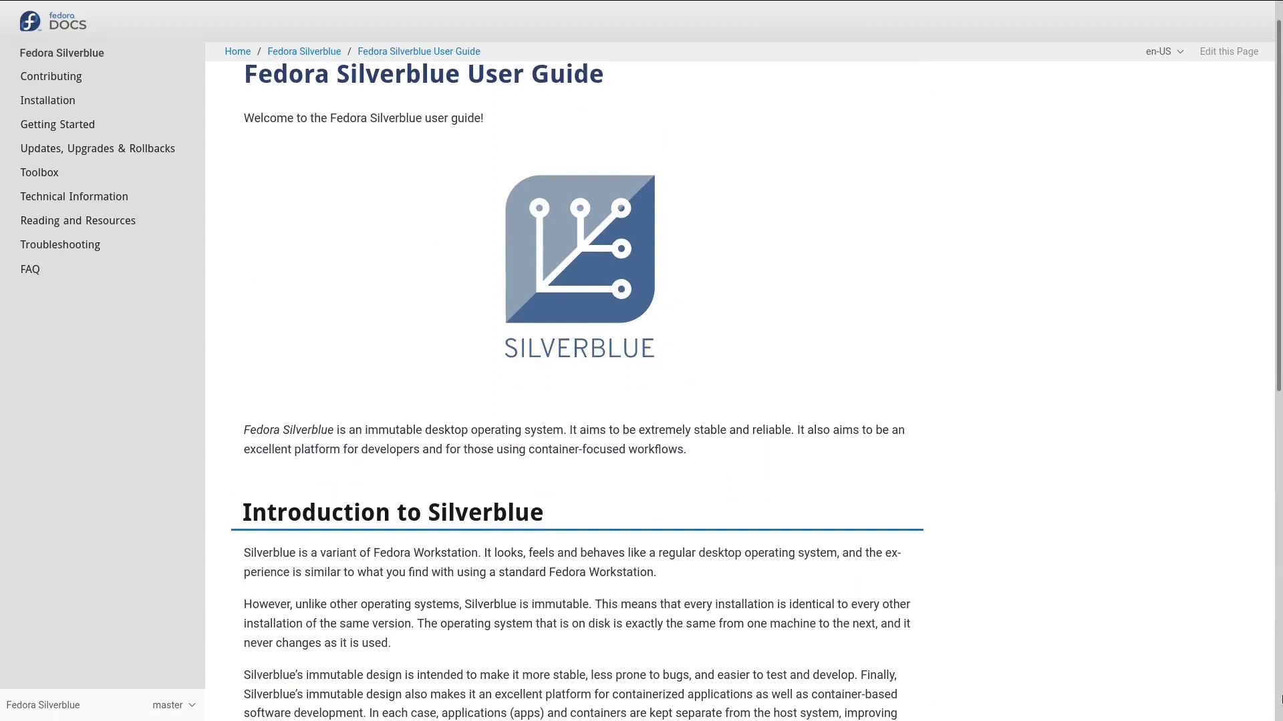
scroll(1281, 699, down, 10)
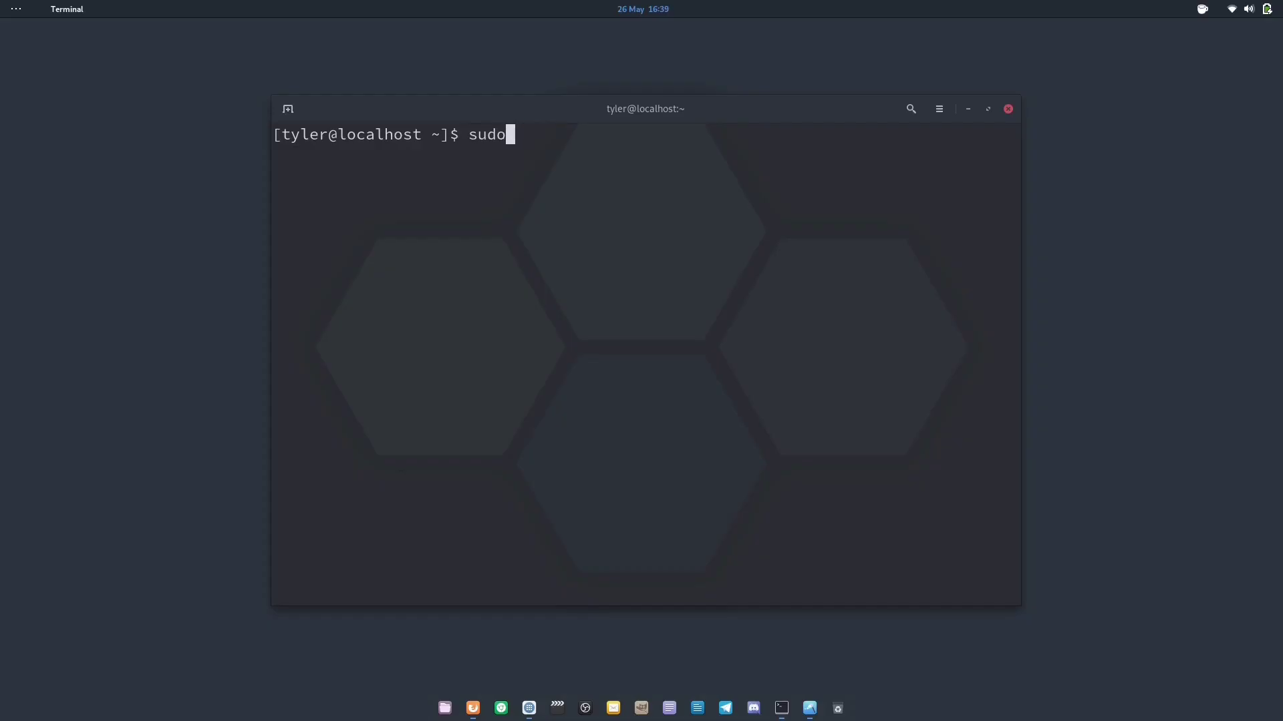
Attempt to install tmux with sudo dnf install tmux, entering the account password
text(dnf install tmux)
key(Return)
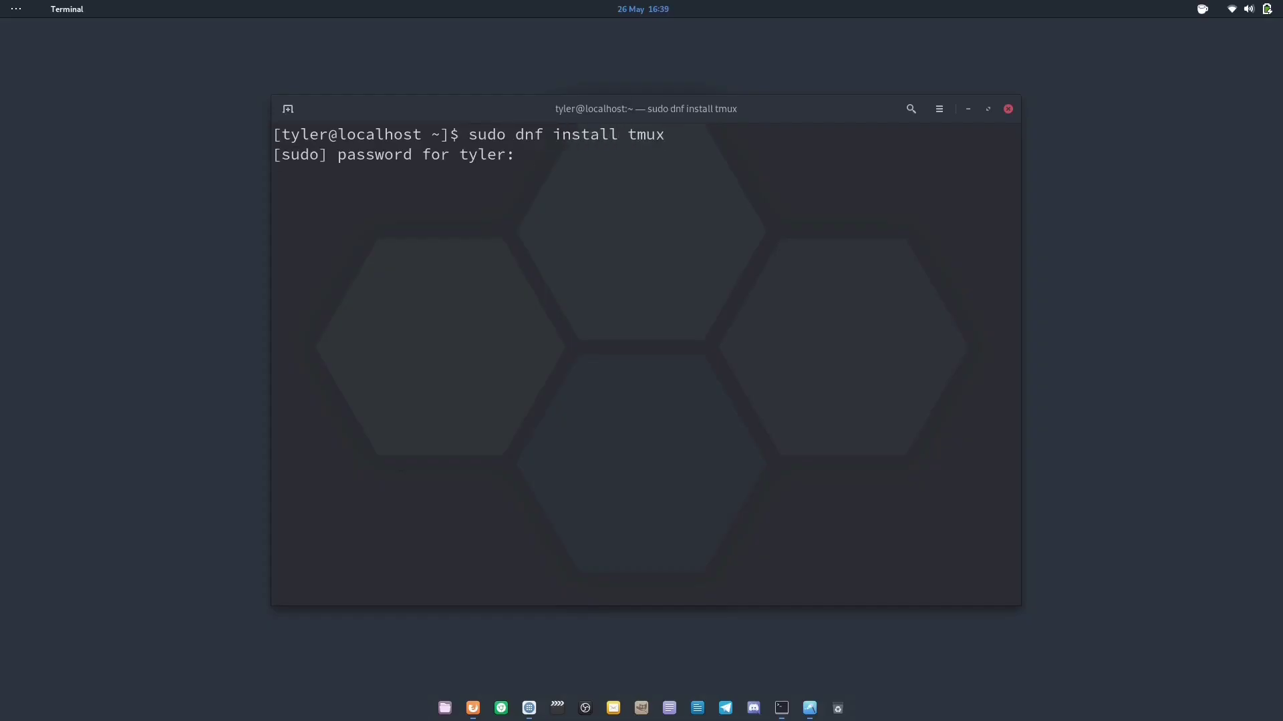
key(Return)
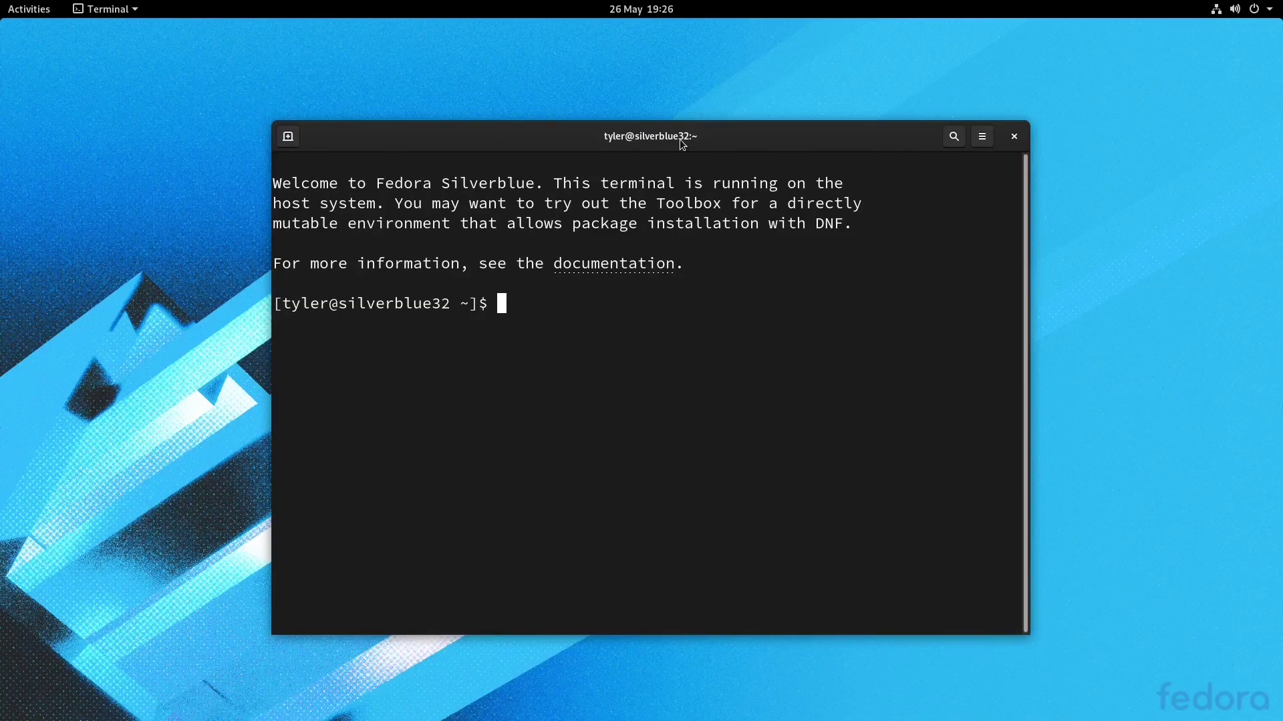
List installed flatpaks with flatpak list, then restart to install pending updates and pick the user account
text(flatpak list)
key(Return)
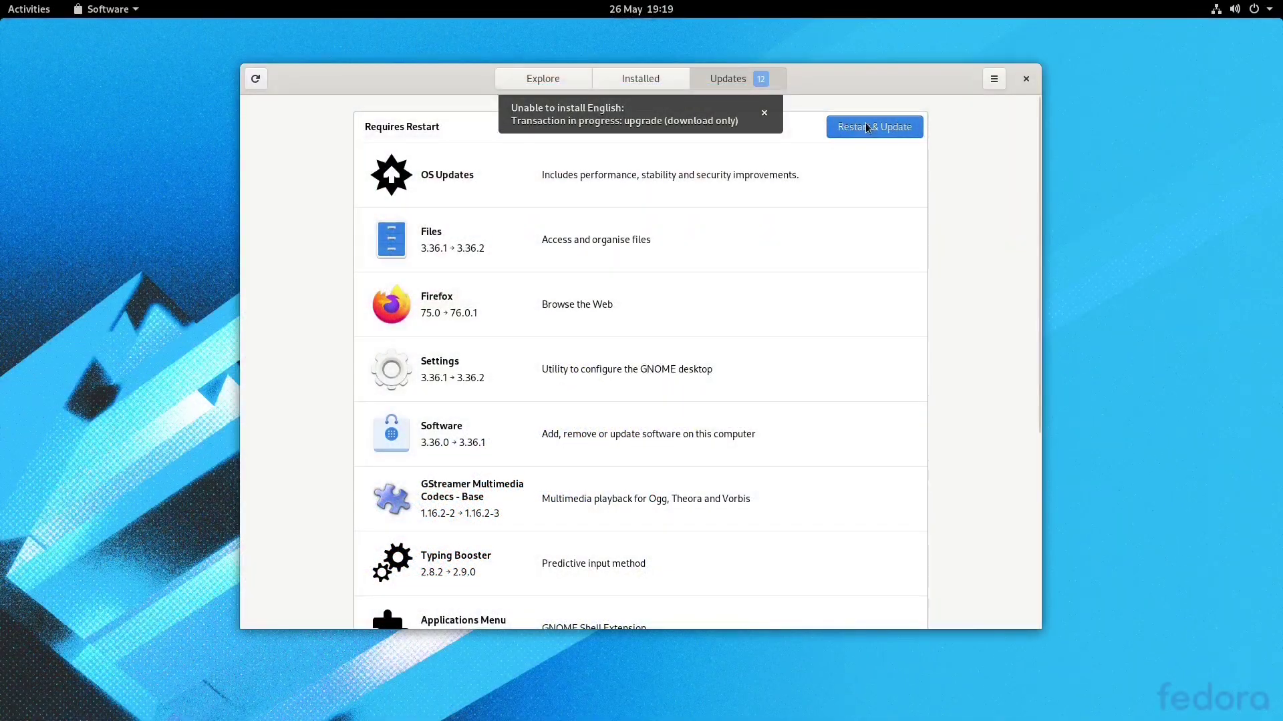
click(868, 127)
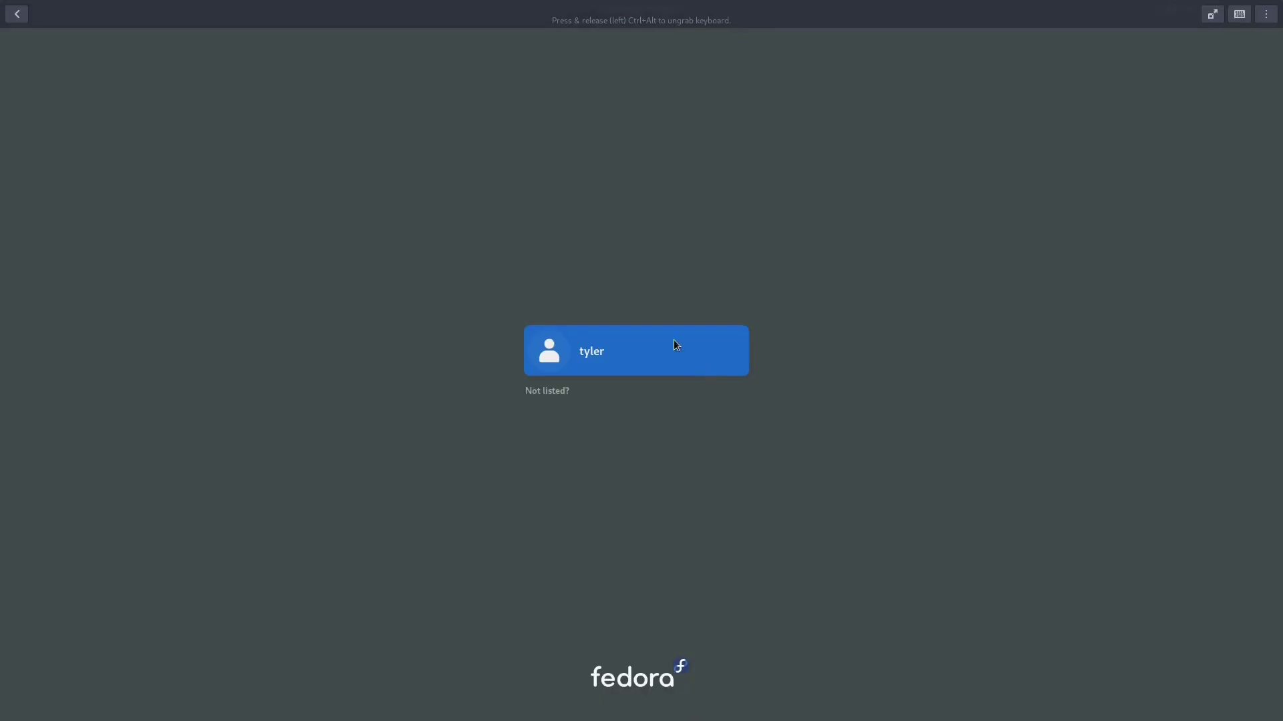
click(673, 340)
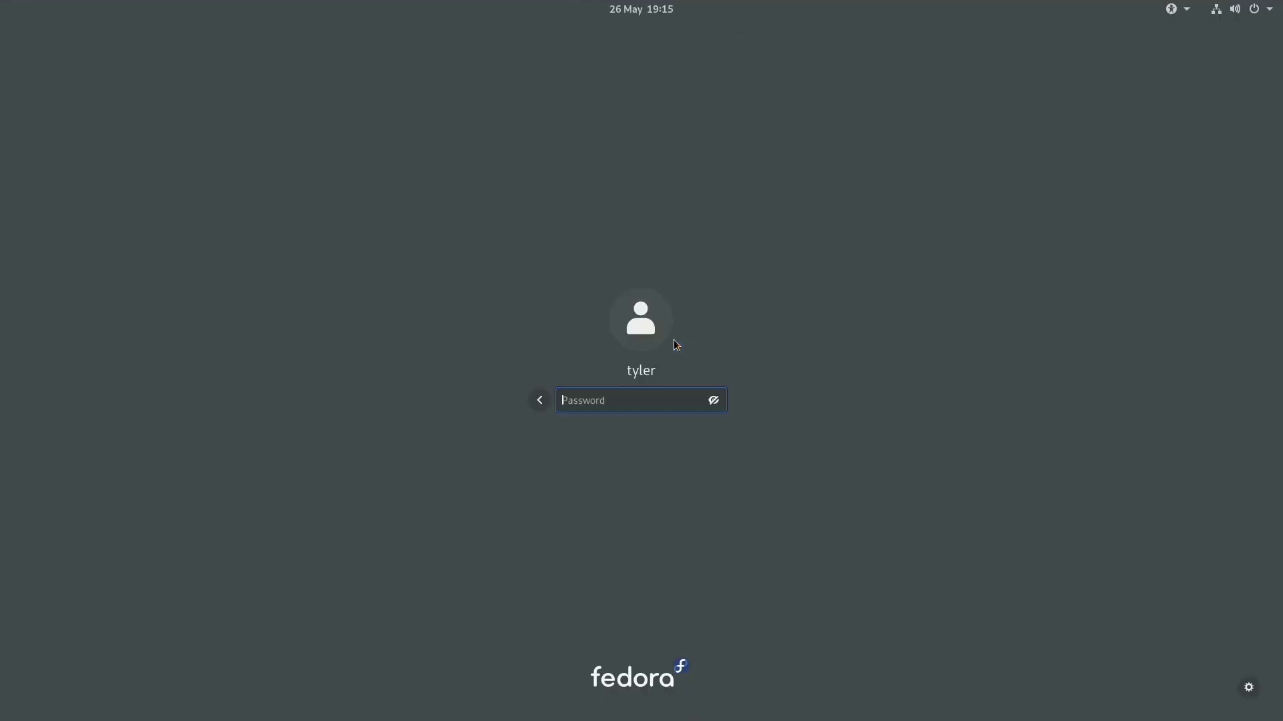
Log in at the GDM screen after checking the available session types
click(1249, 688)
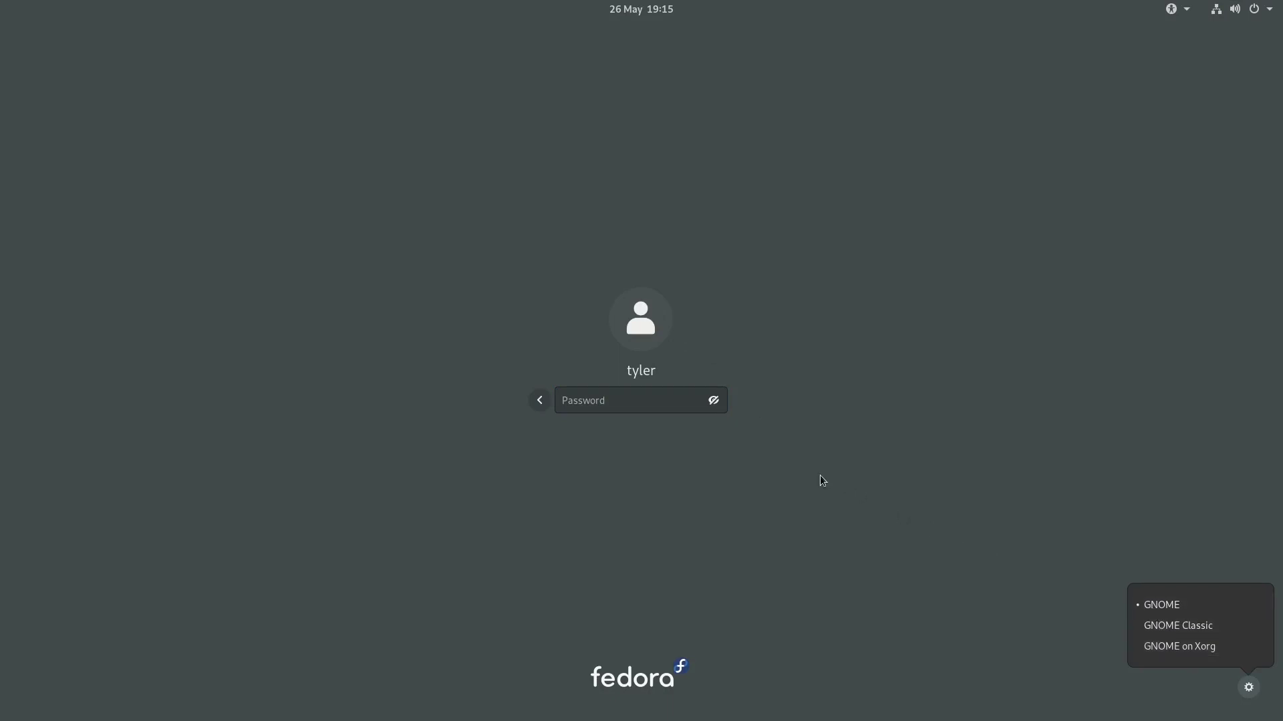
click(671, 407)
text(••••••••)
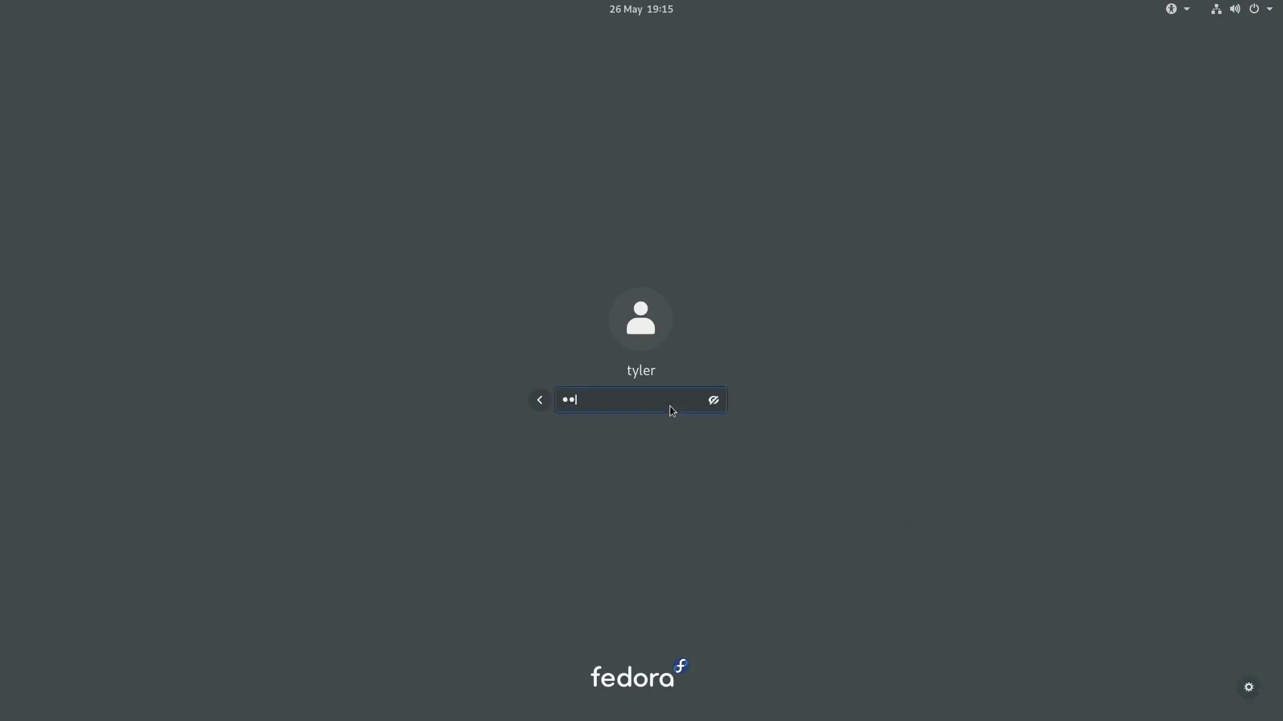
key(Return)
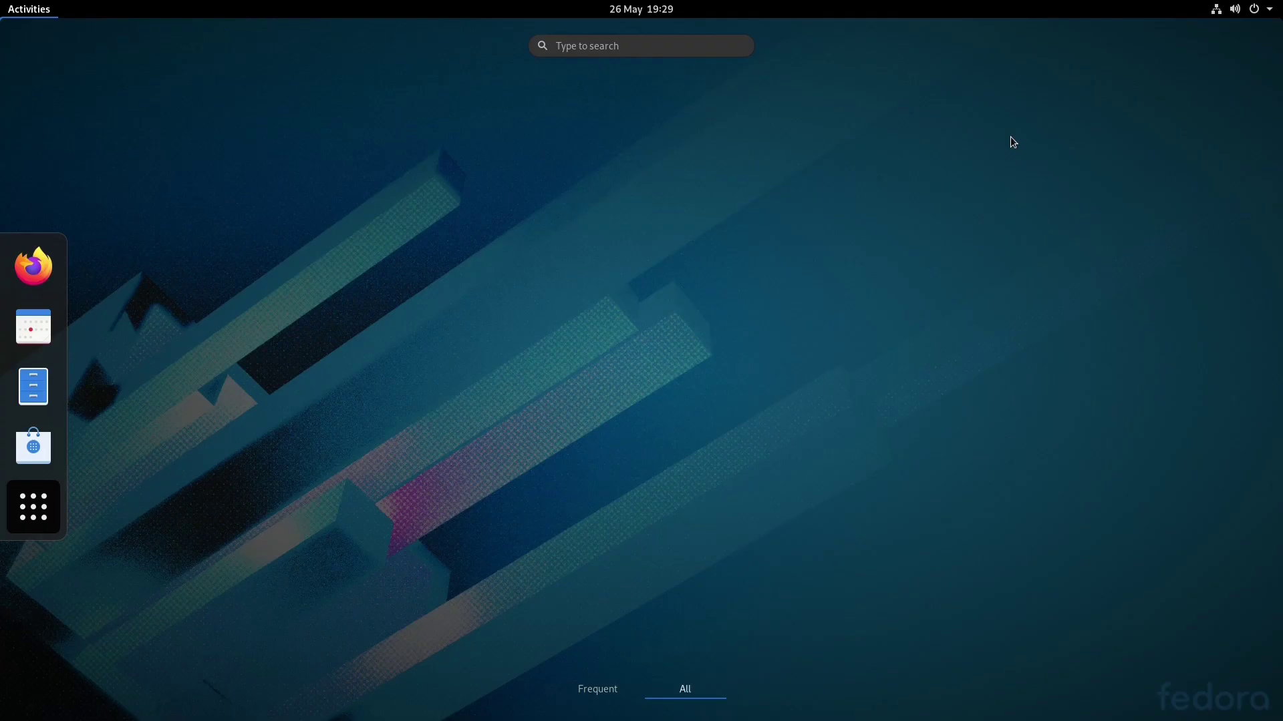
Toggle the app grid between Frequent and All, peek into Utilities, and launch Text Editor
click(605, 690)
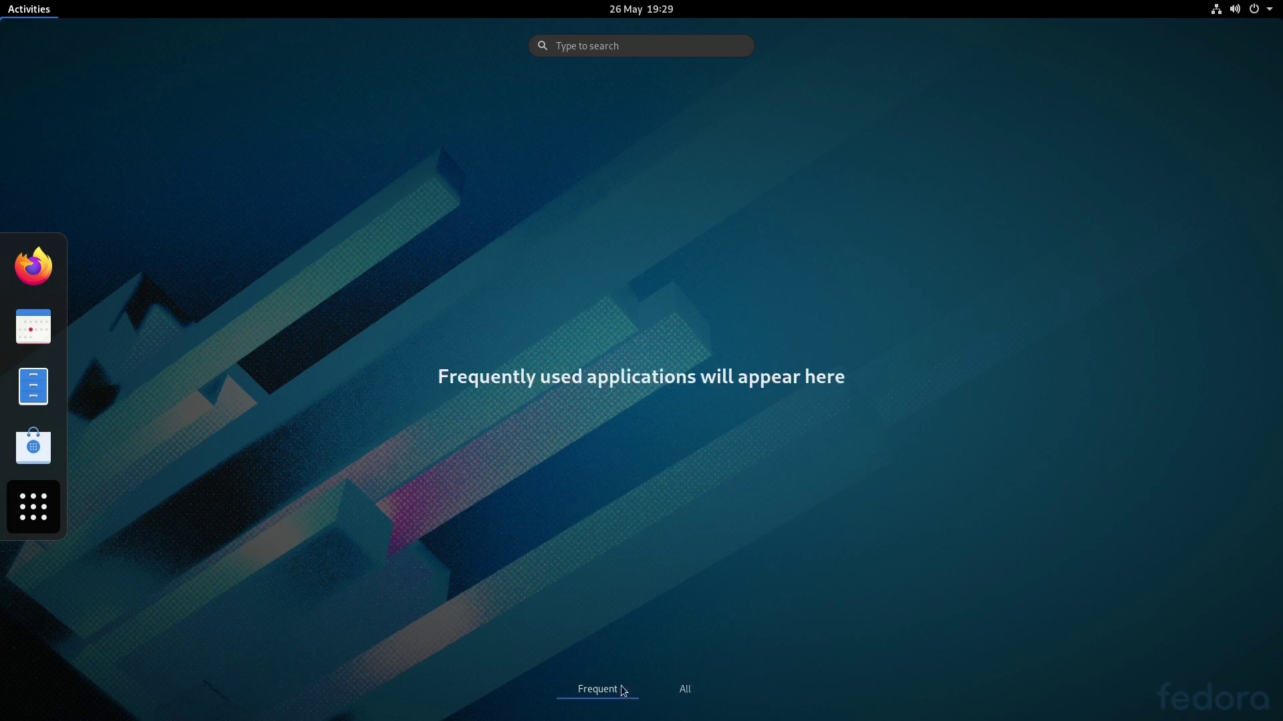
click(692, 689)
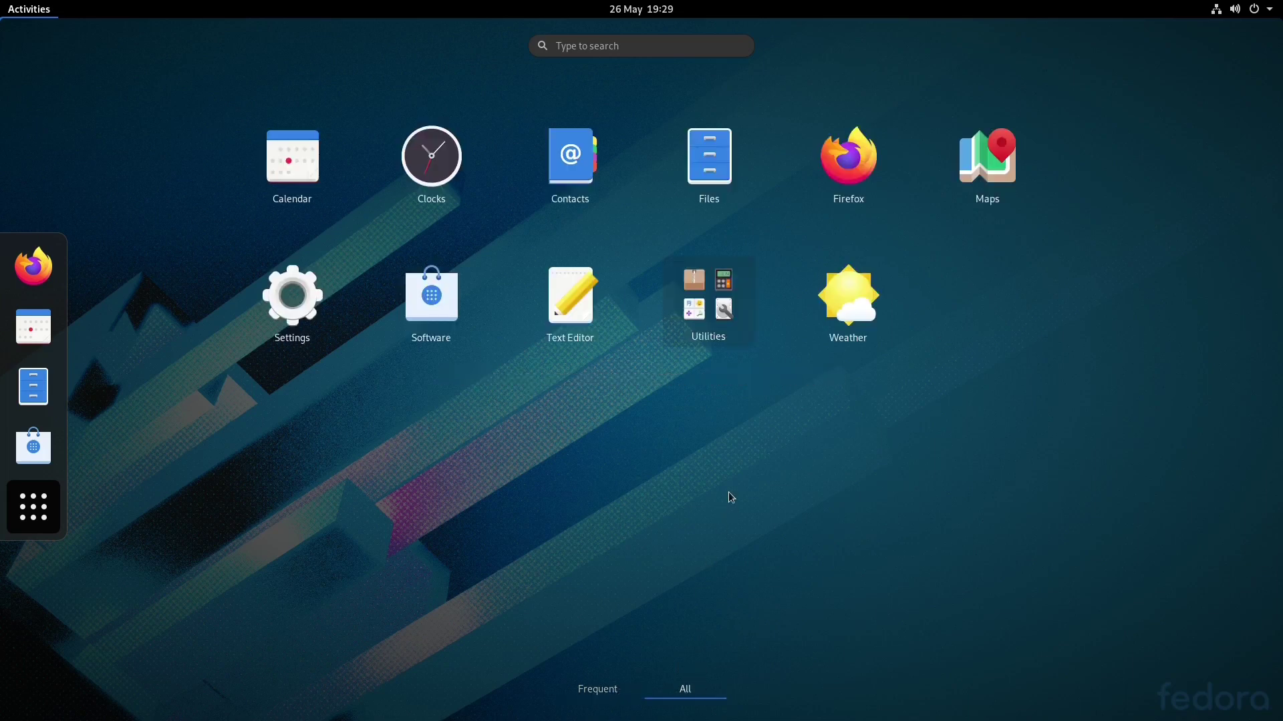
click(706, 326)
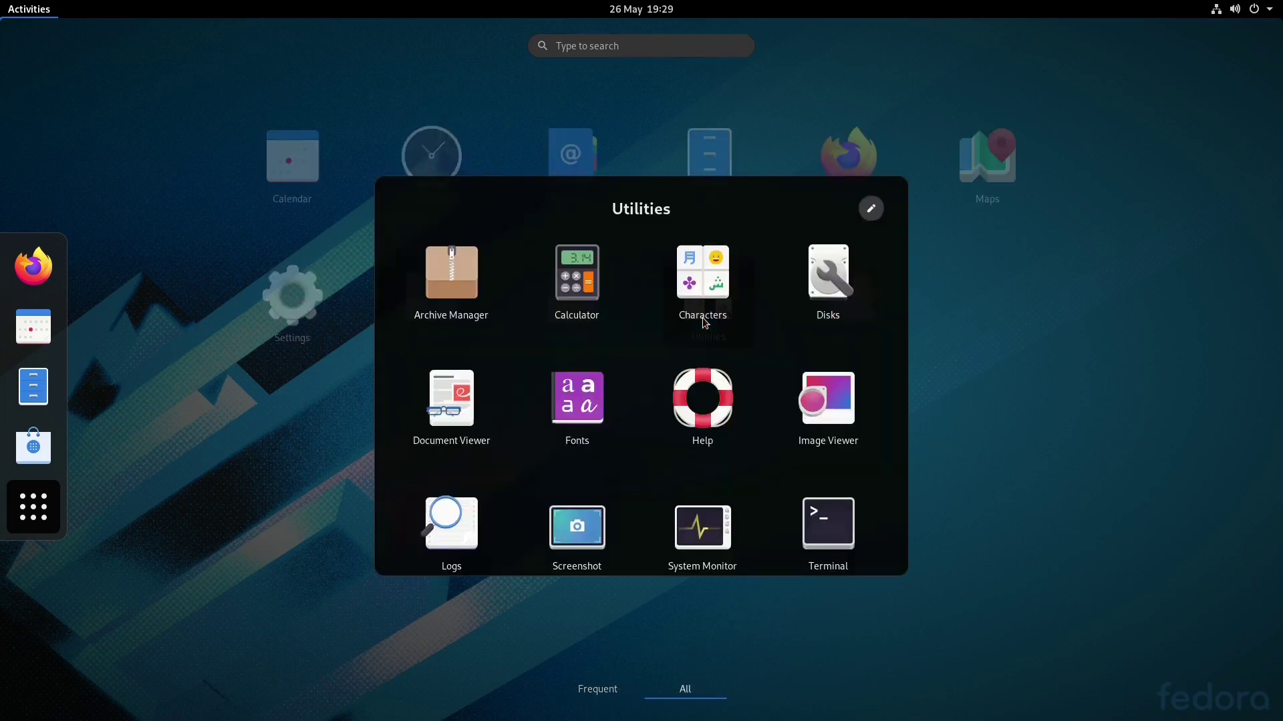
key(Escape)
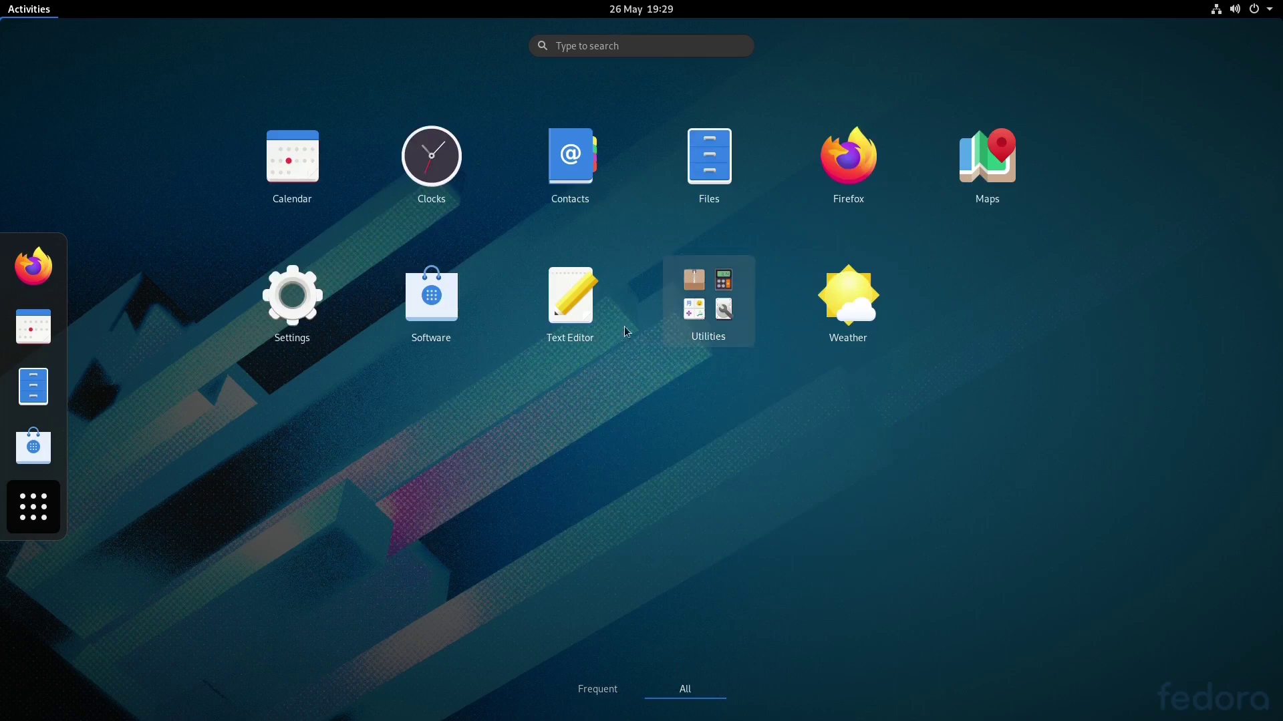
click(579, 320)
Launch Image Viewer and Document Viewer from the Activities search
key(super)
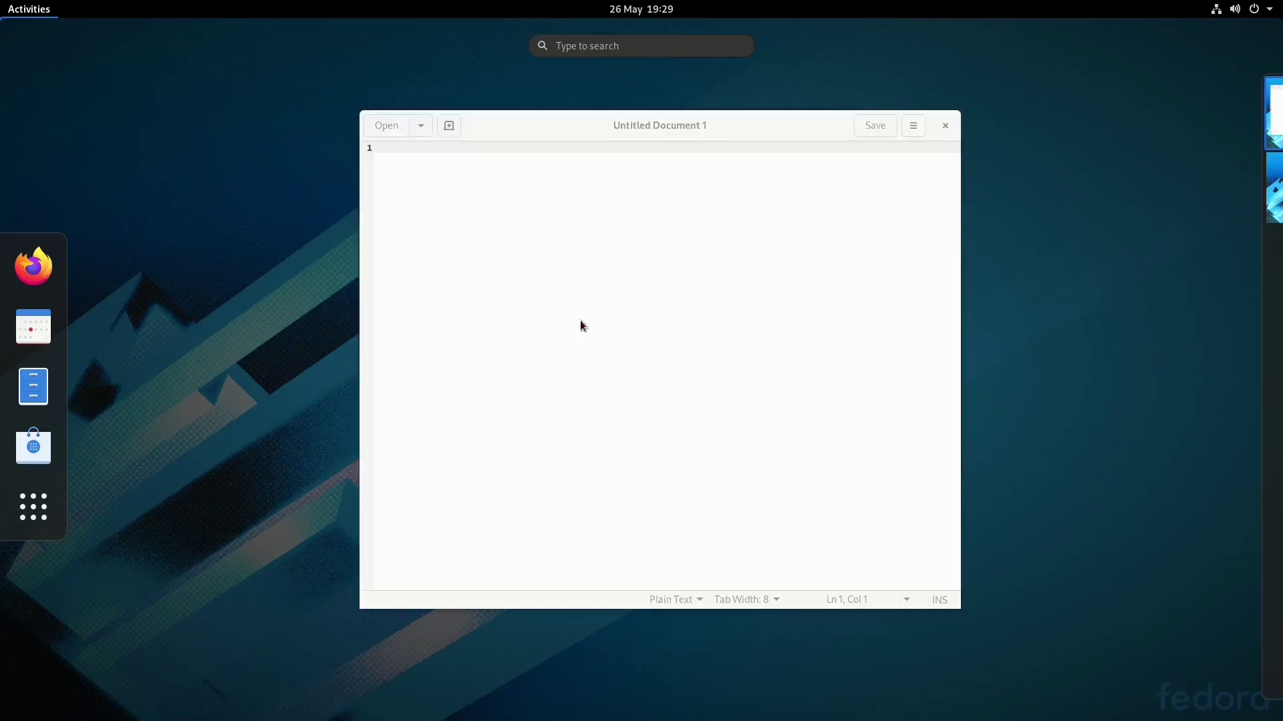
text(image)
key(Escape)
key(Escape)
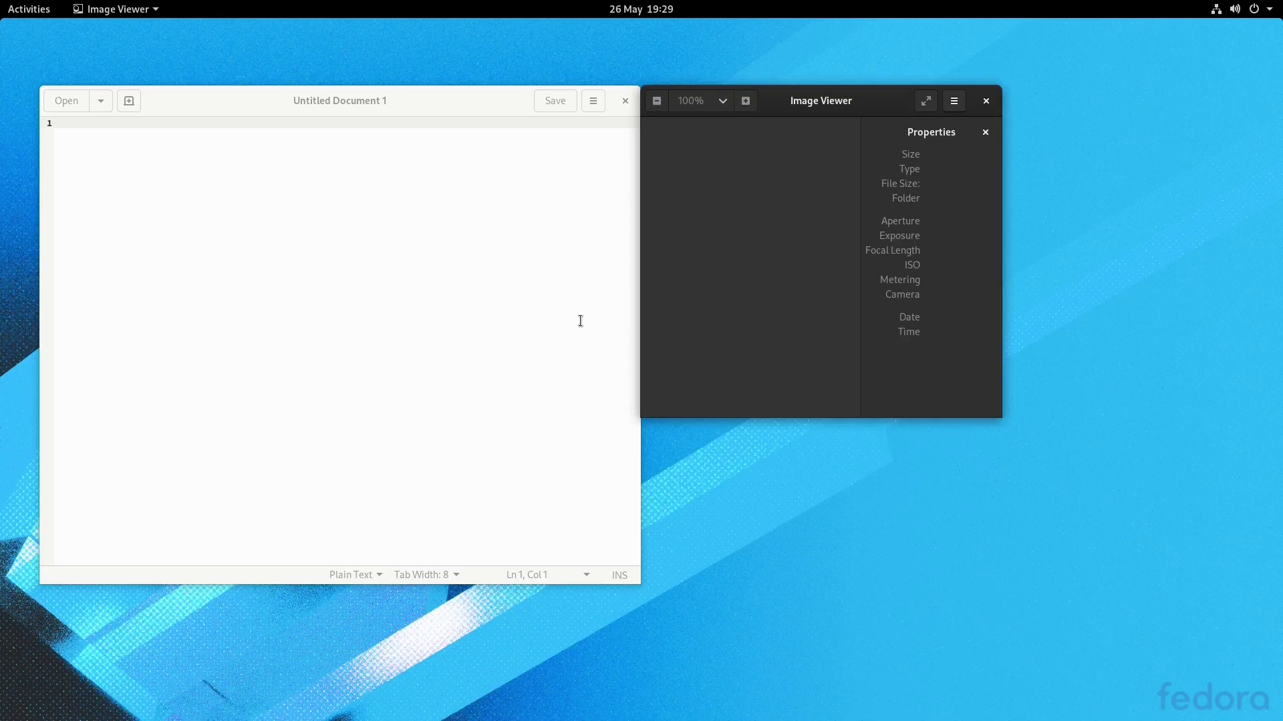
key(super)
text(calcul)
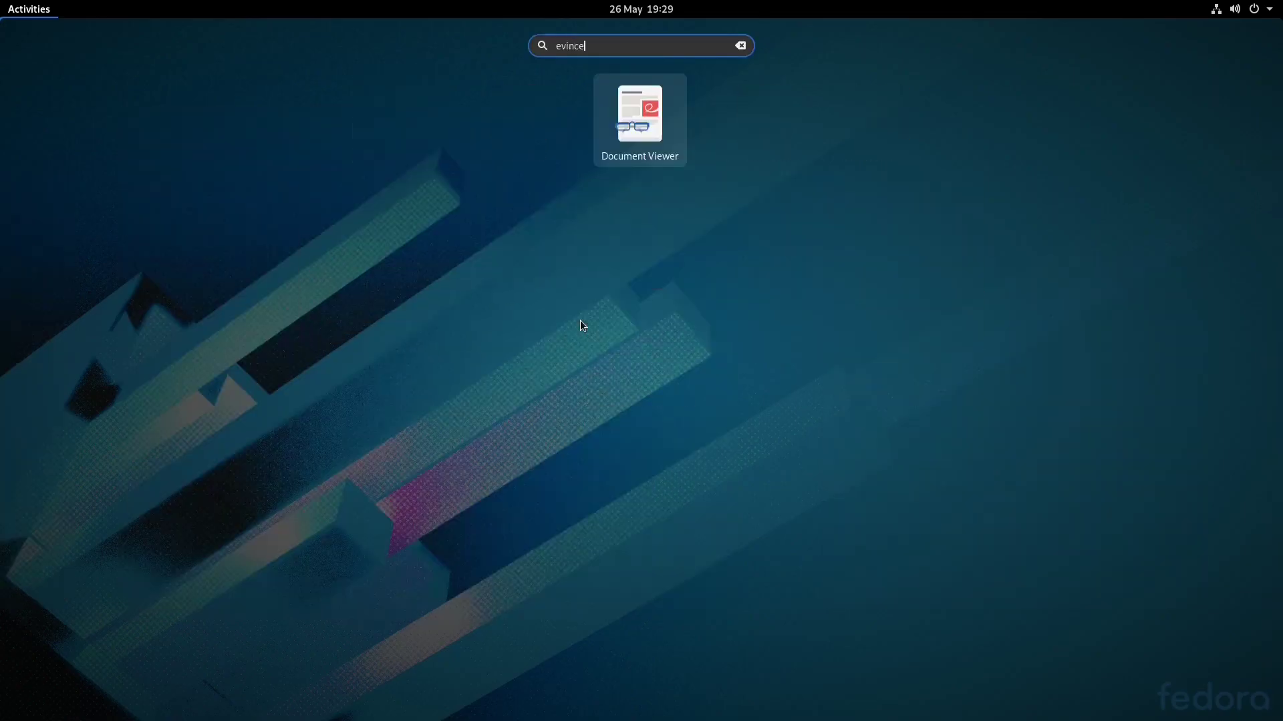
key(Escape)
key(Escape)
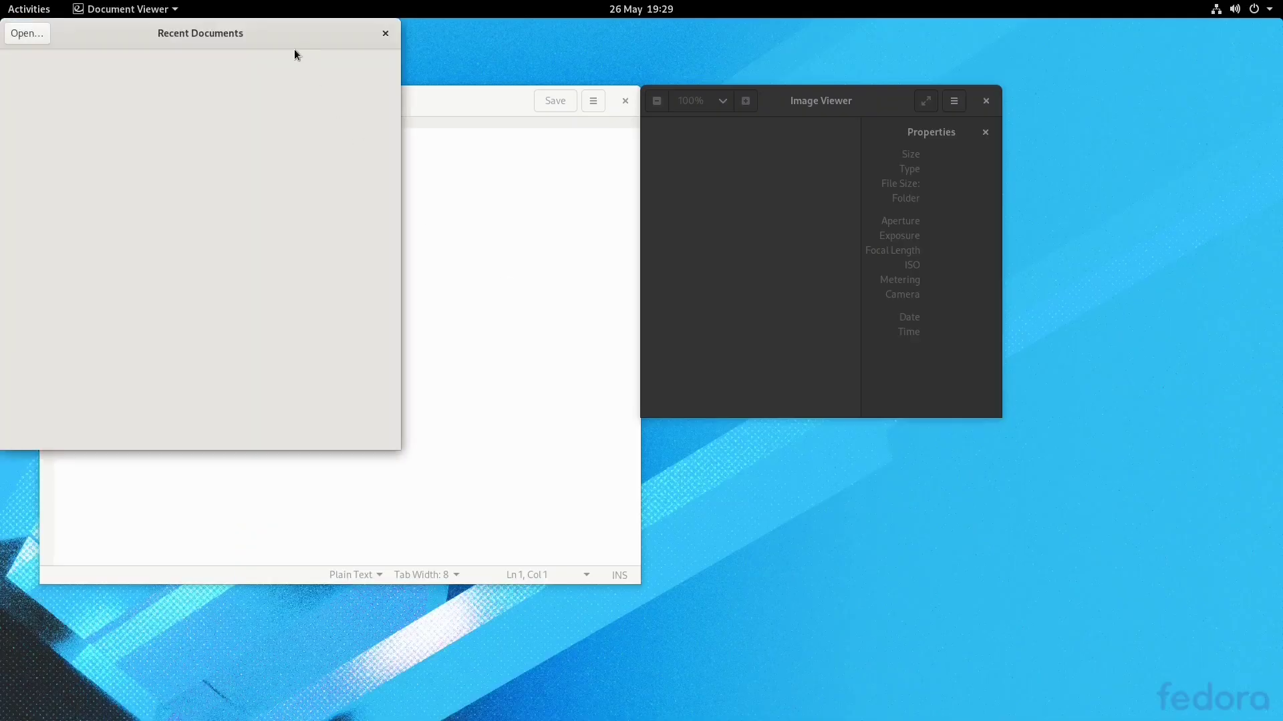
Move the Recent Documents window to the centre and Image Viewer to the lower right
drag(287, 38, 753, 252)
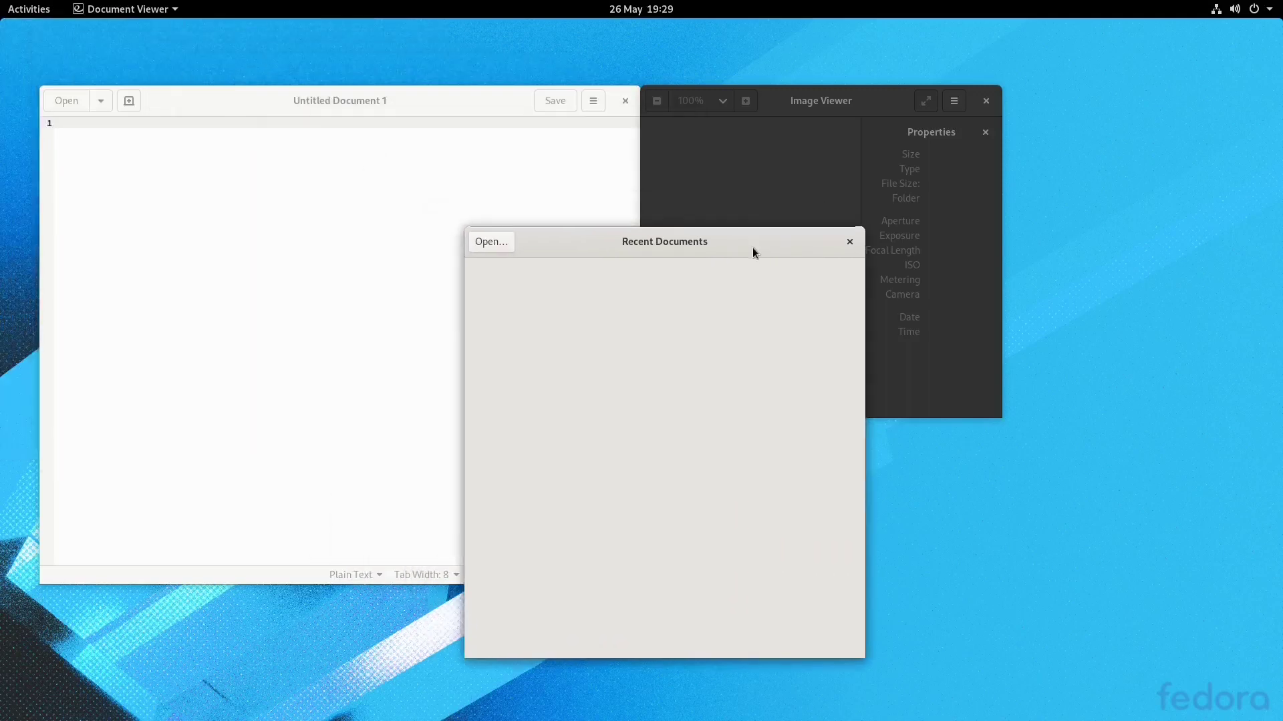
drag(811, 111, 1036, 379)
drag(1036, 378, 1032, 401)
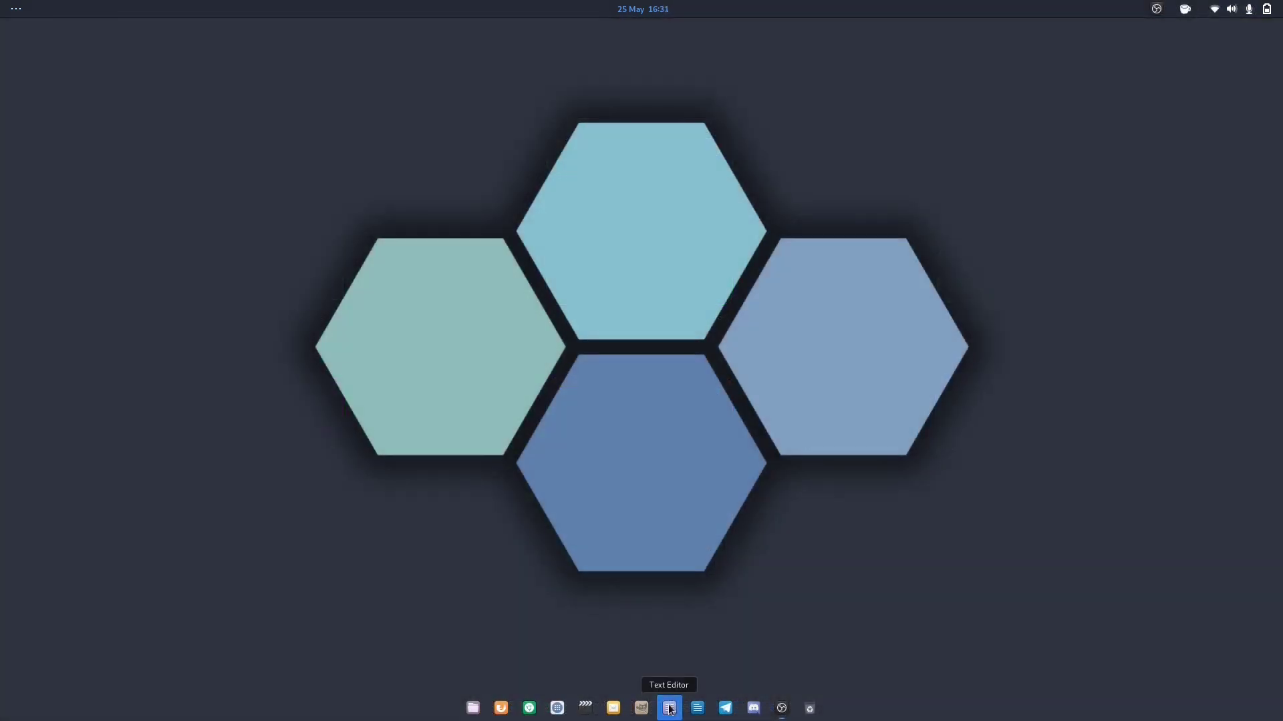
Launch Text Editor and LibreOffice Writer, then unmaximize and re-maximize the Writer window
click(669, 708)
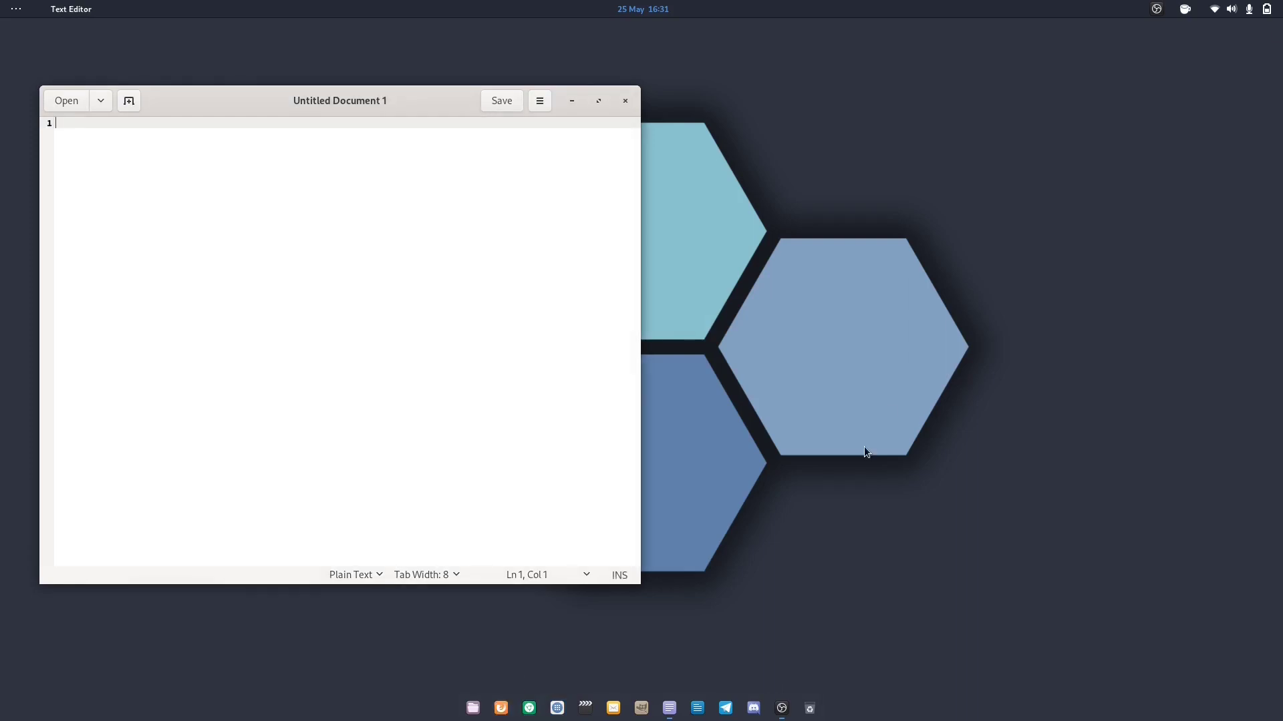
click(698, 716)
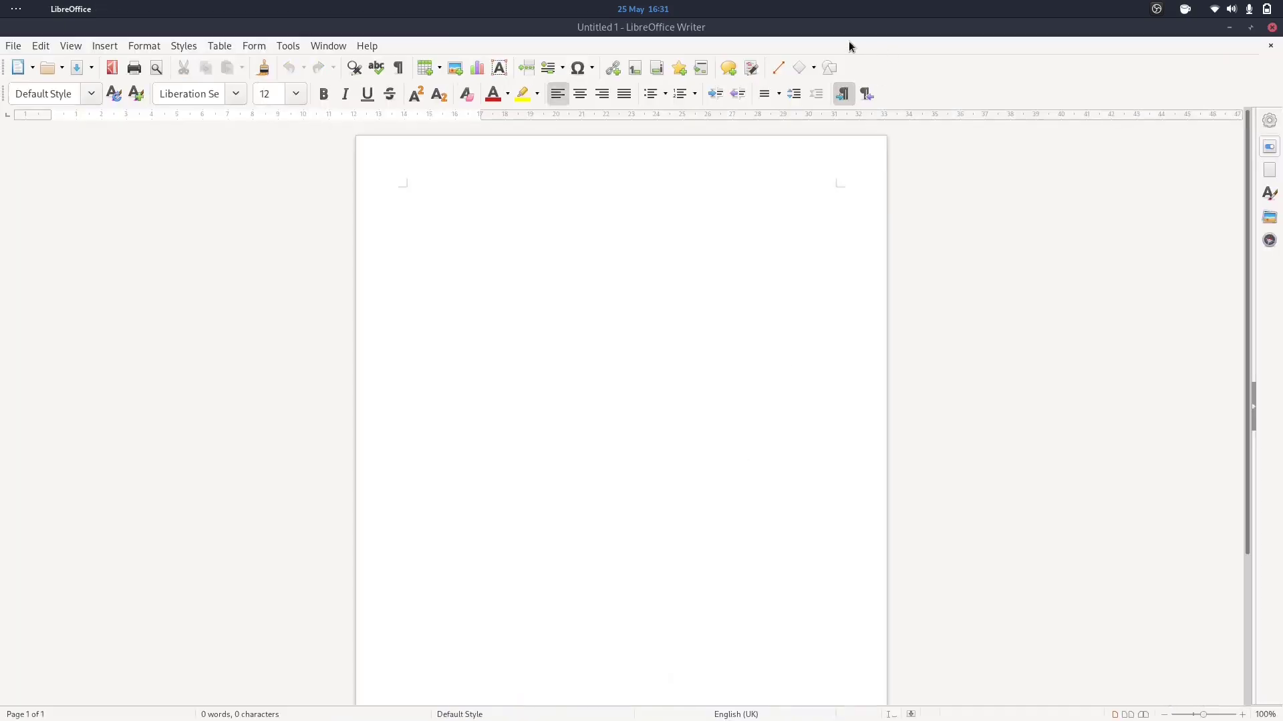
double_click(811, 30)
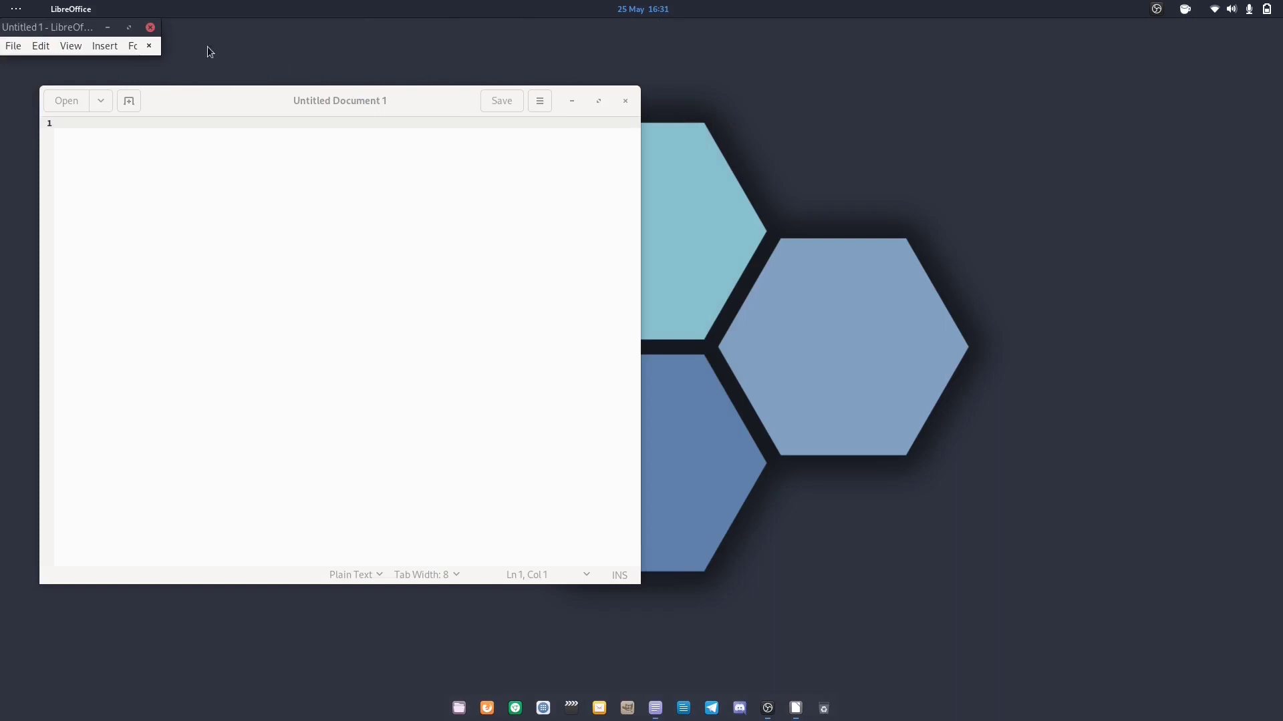
double_click(87, 34)
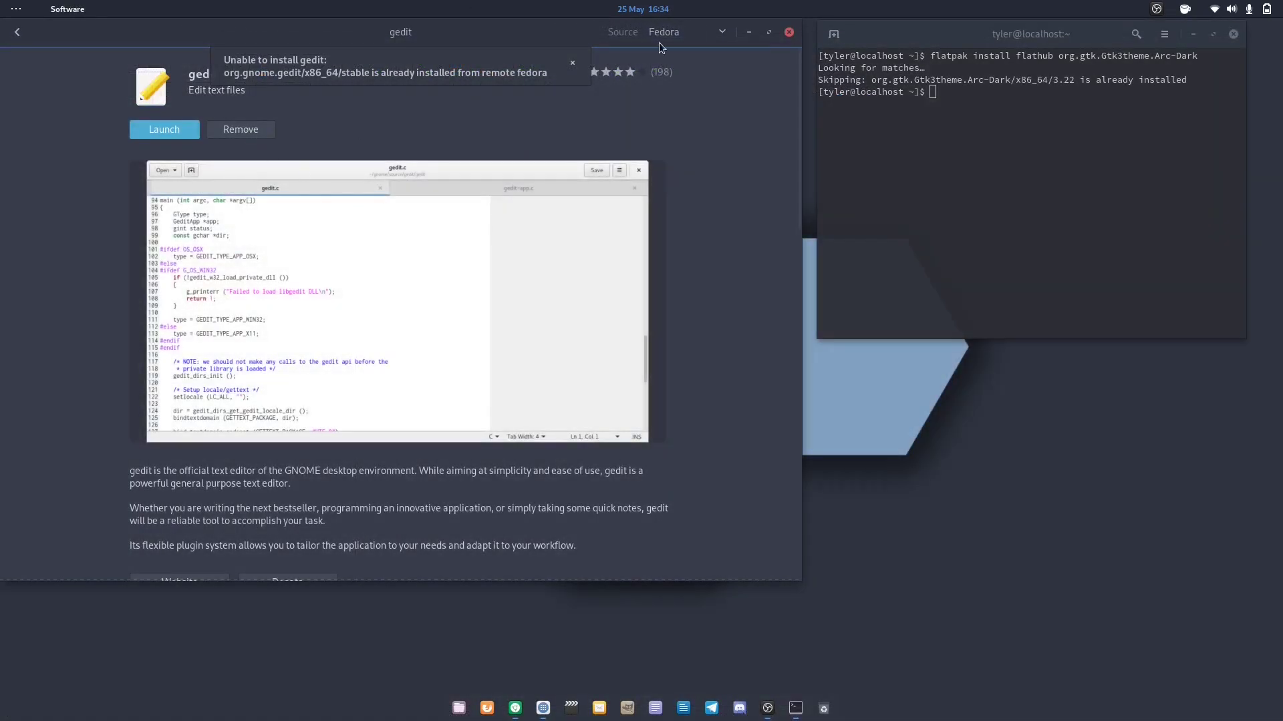
Remove the Fedora gedit package and switch the gedit listing's source to Flatpak
click(573, 64)
click(256, 132)
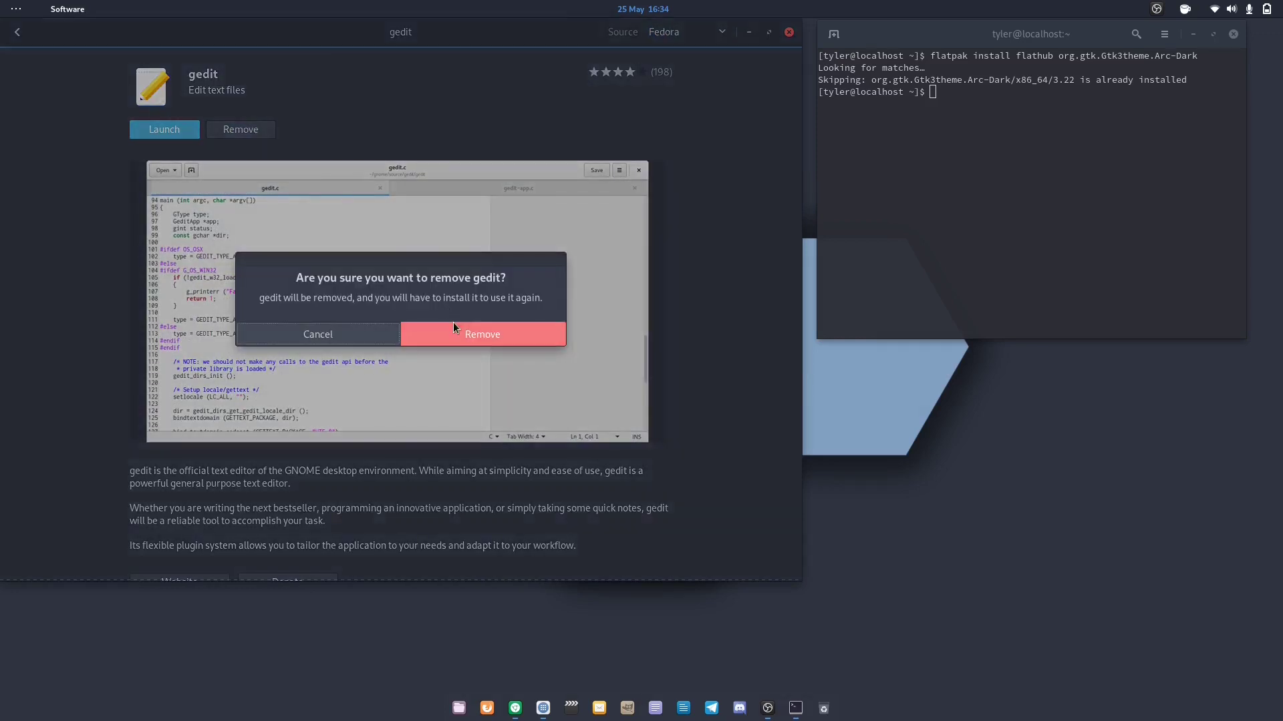
click(453, 327)
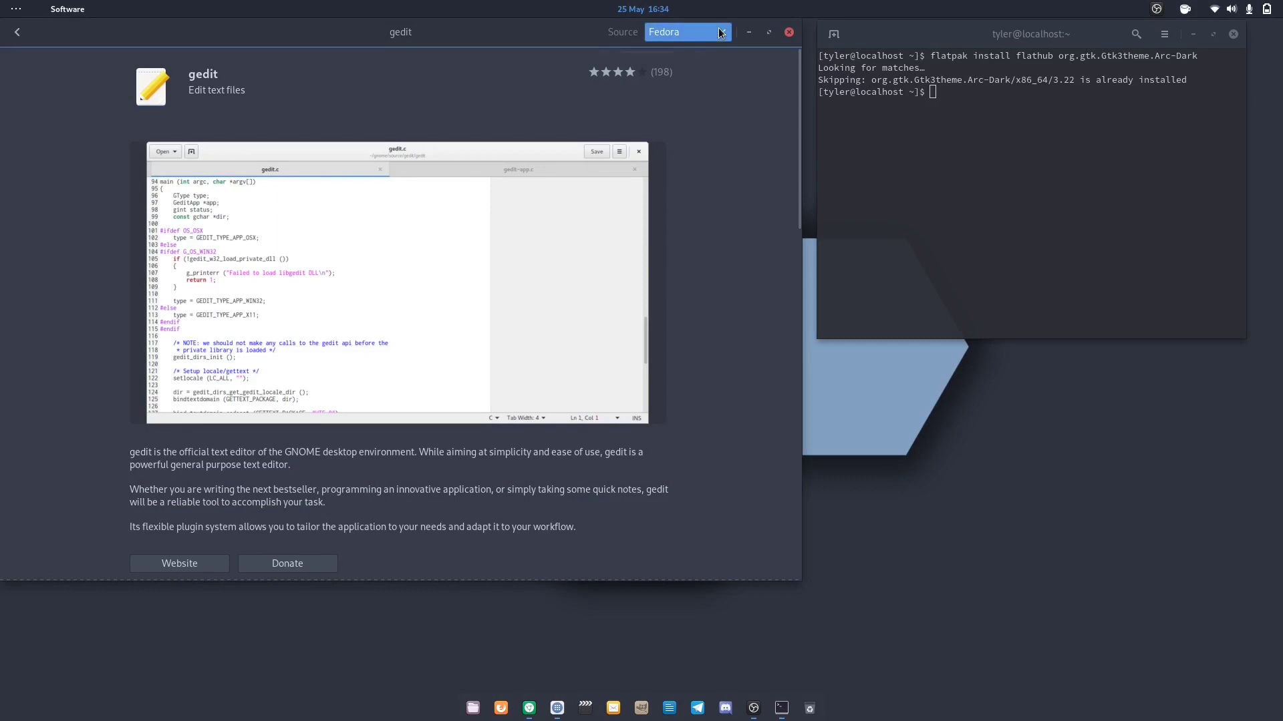
click(663, 32)
click(675, 182)
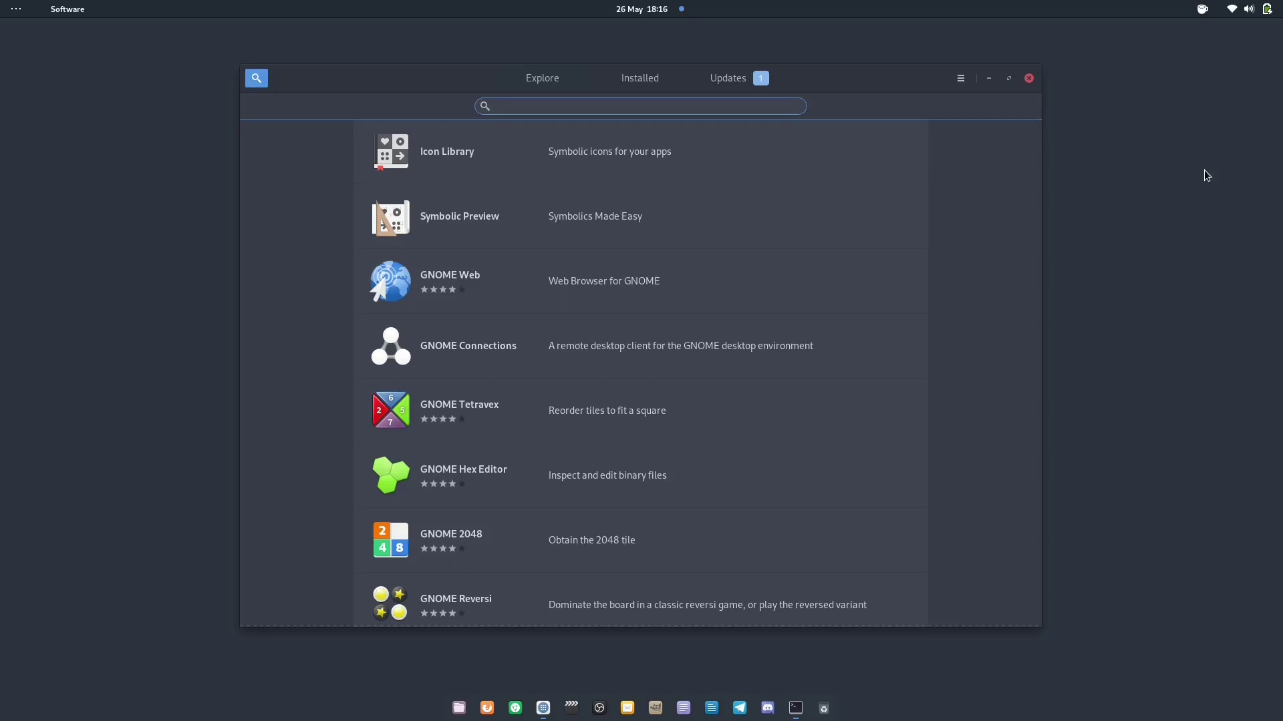
Log in to the Fedora 32 virtual machine in Boxes with the account password
text(virtual machine)
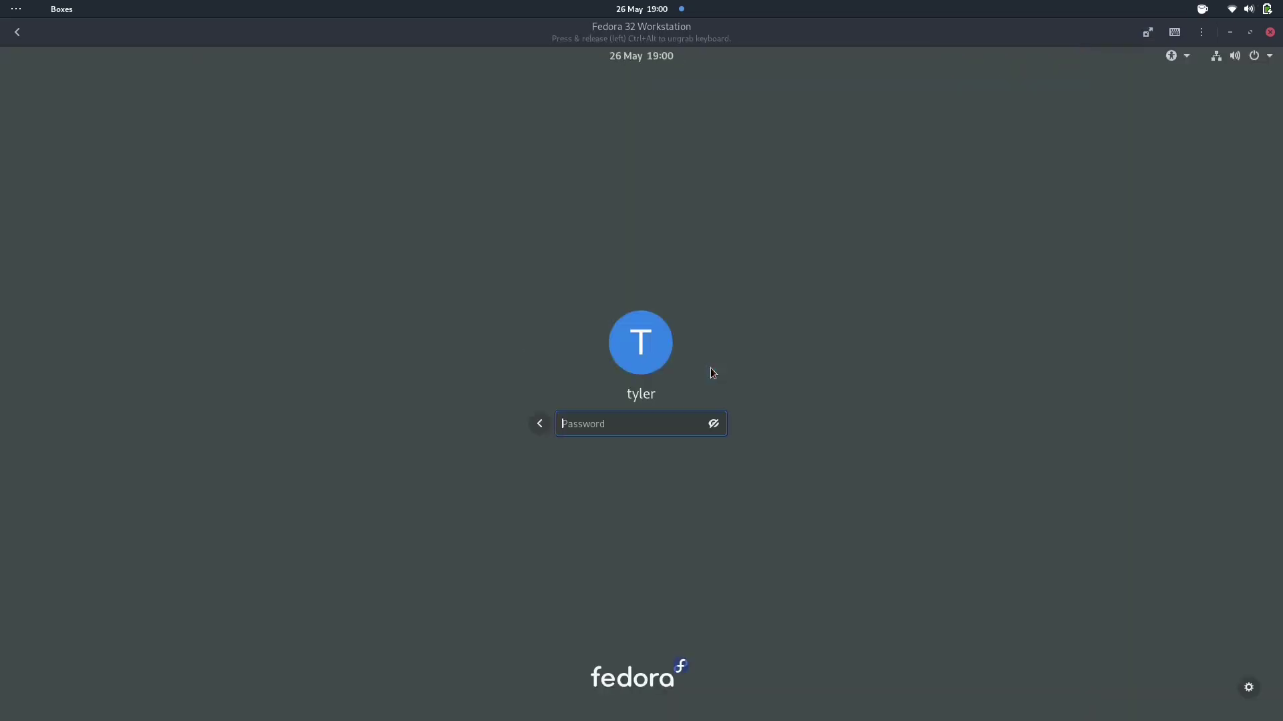
text(********)
key(Return)
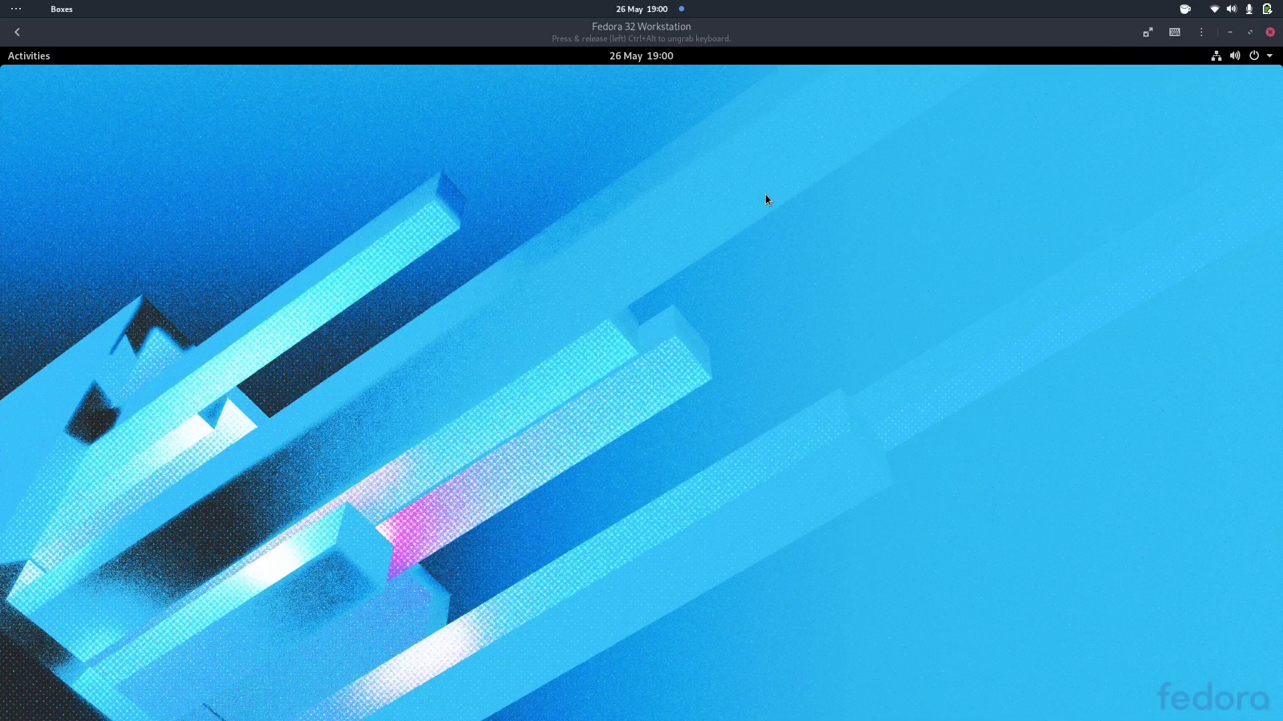
Drag 'rpm-ostree packages' from the host Documents folder into the VM's Downloads
click(1147, 33)
click(444, 708)
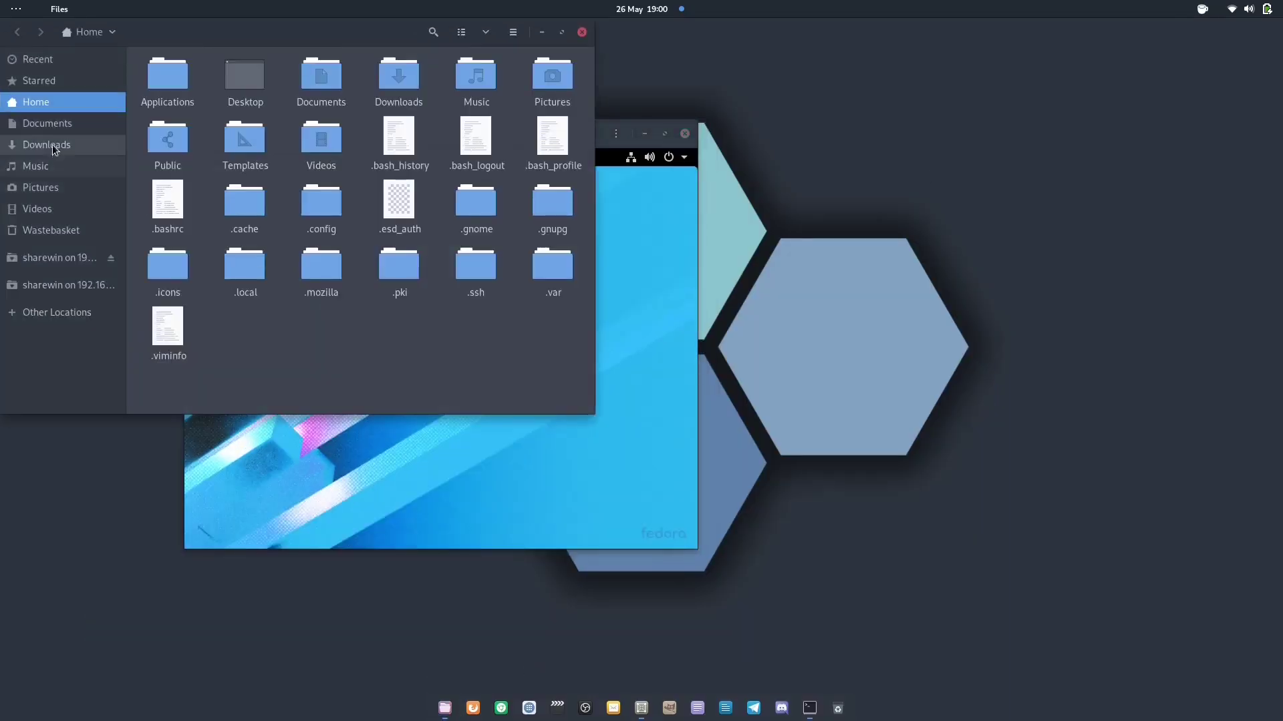
click(47, 123)
drag(338, 74, 587, 303)
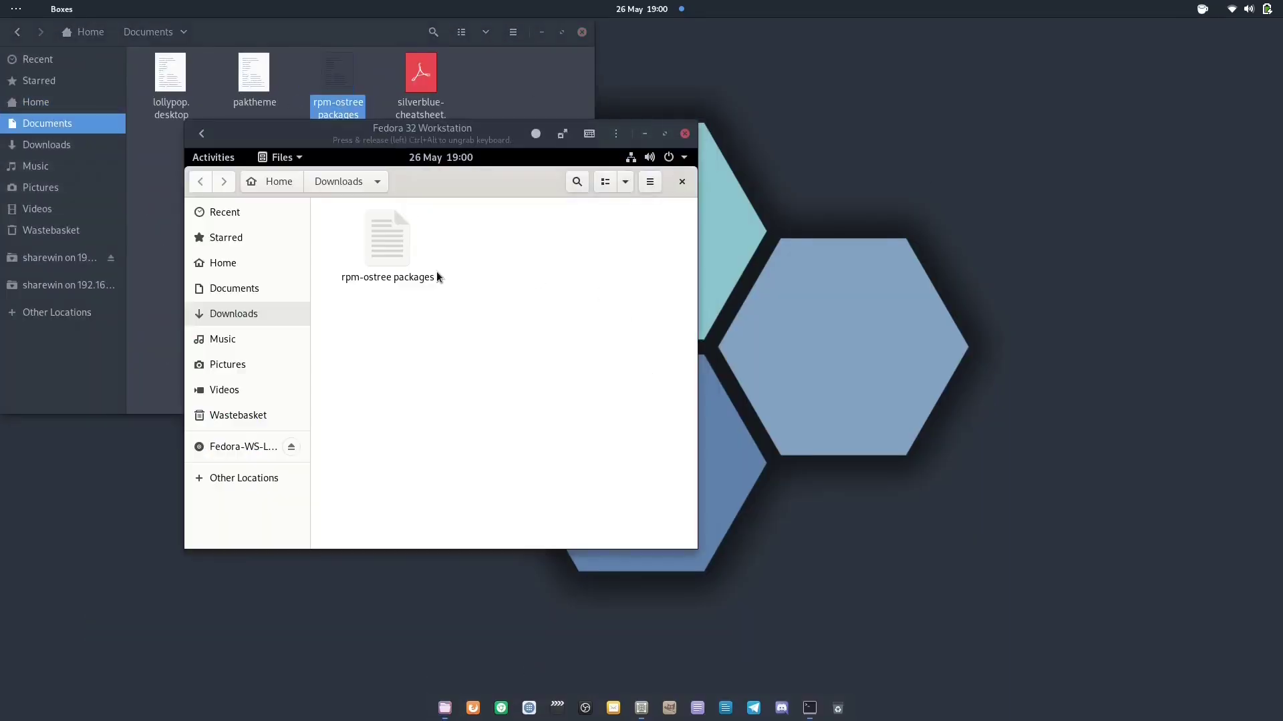
click(436, 275)
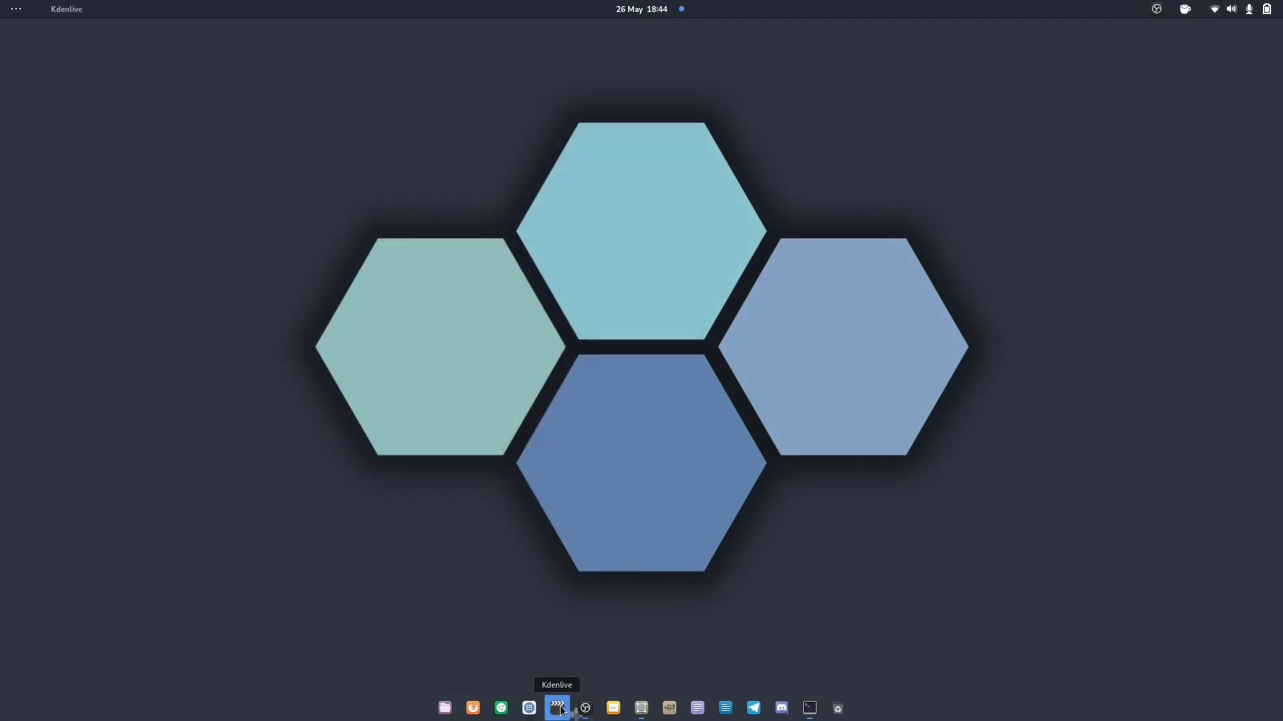
Launch GIMP and tile the Kdenlive window to the left half of the screen beside it
click(558, 708)
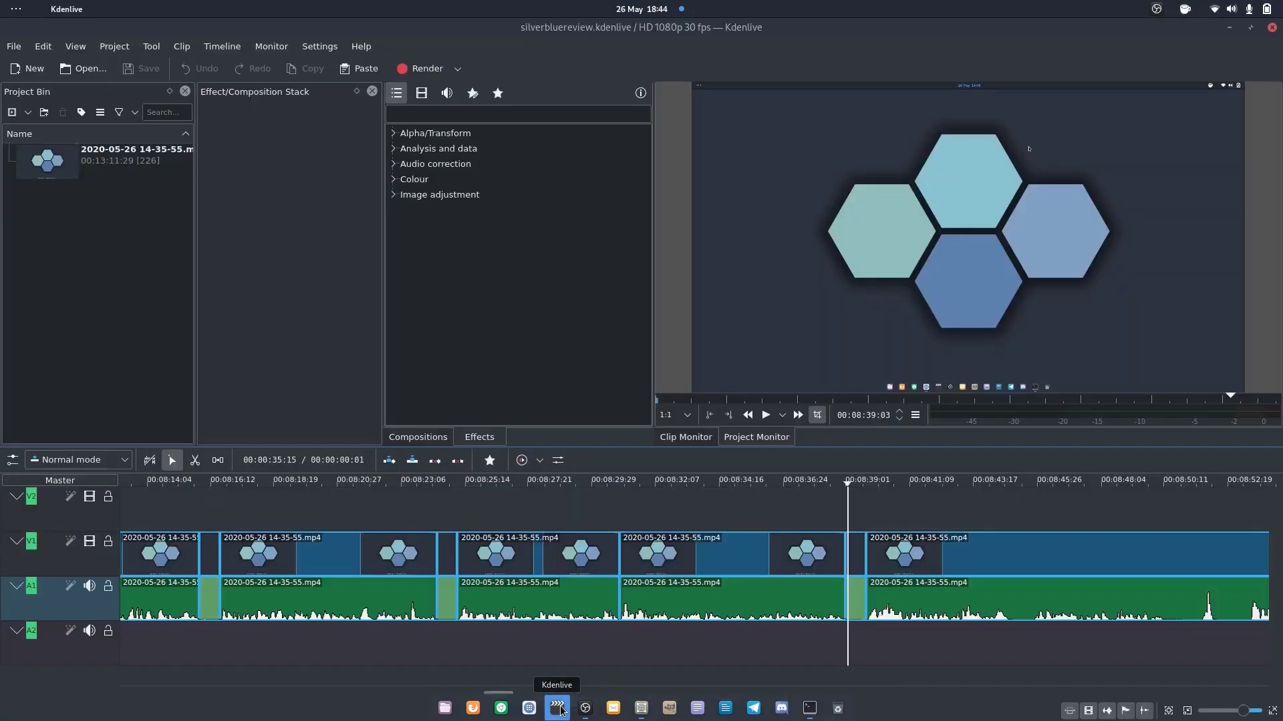
key(super)
text(gimp)
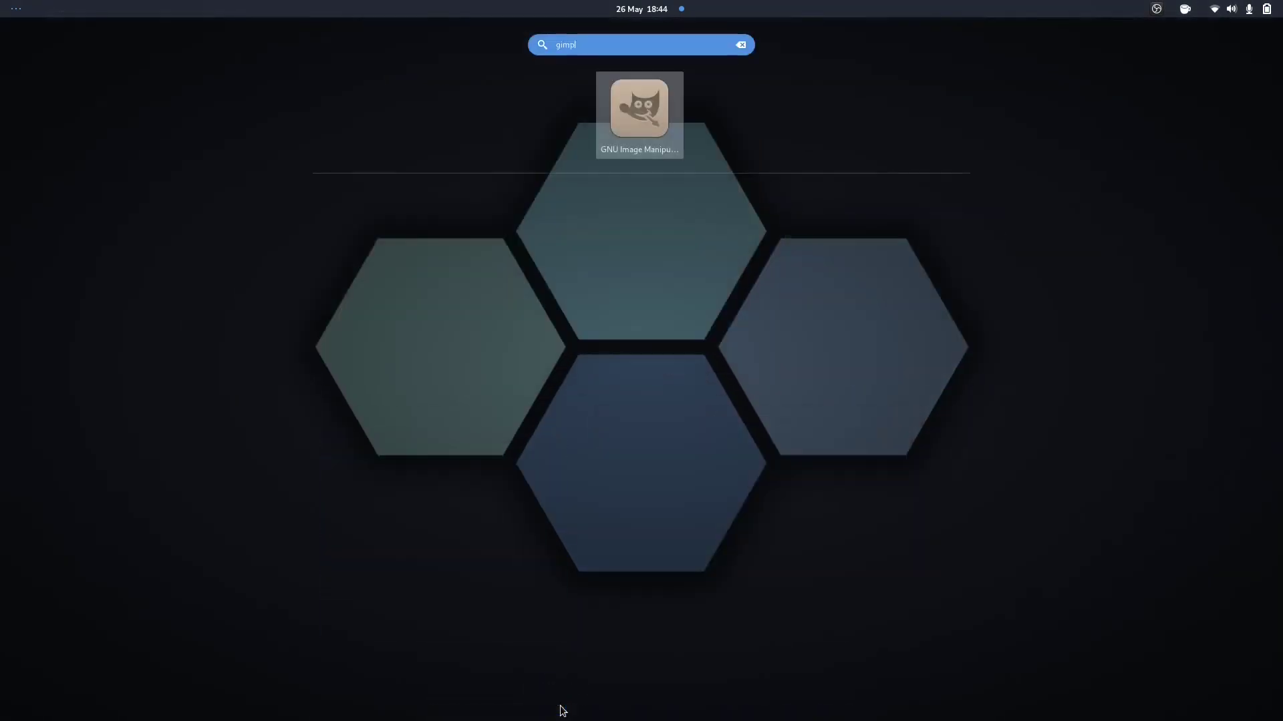
key(Return)
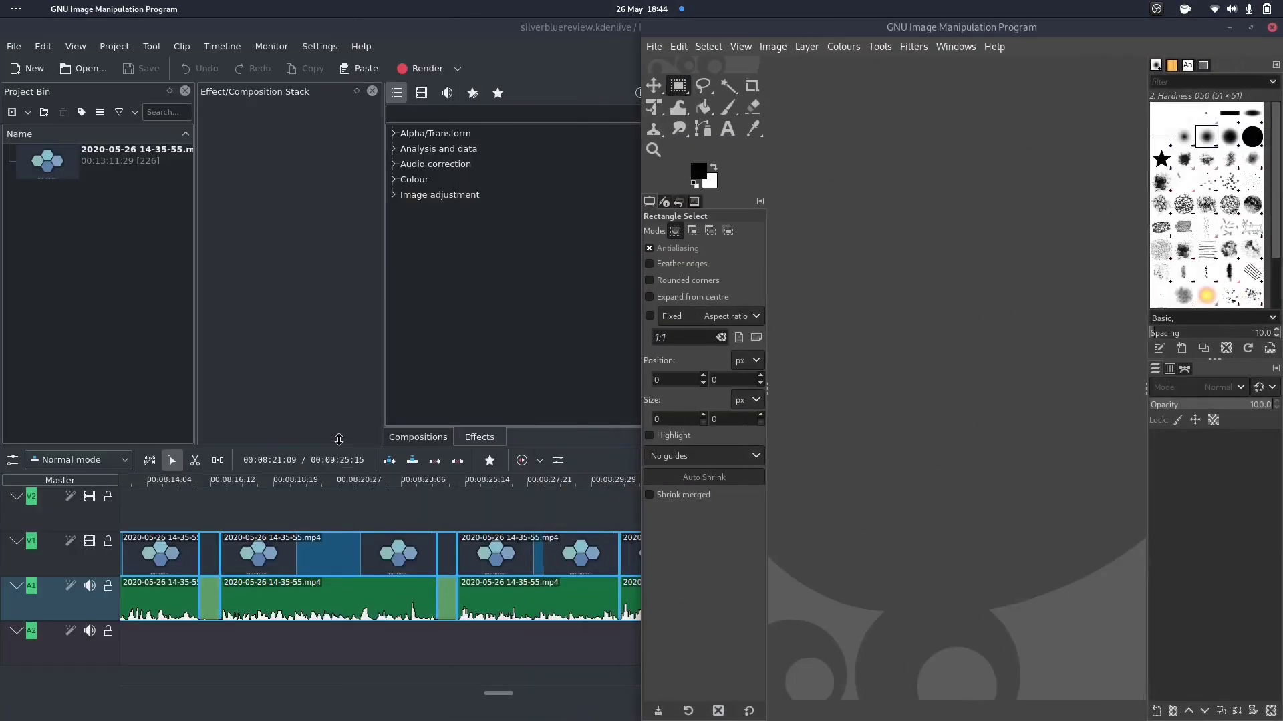
click(326, 398)
key(super+Left)
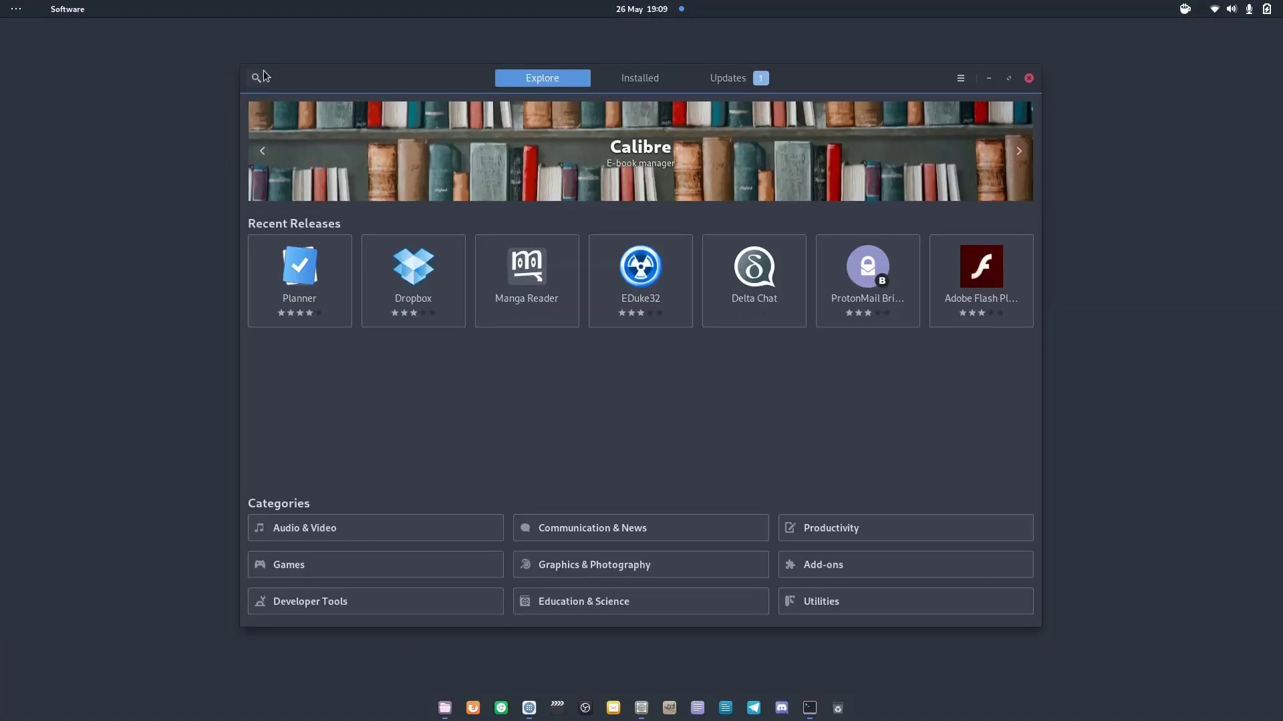
click(264, 75)
Search for Steam and highlight its dl.flathub.org source in the Details section
text(steam)
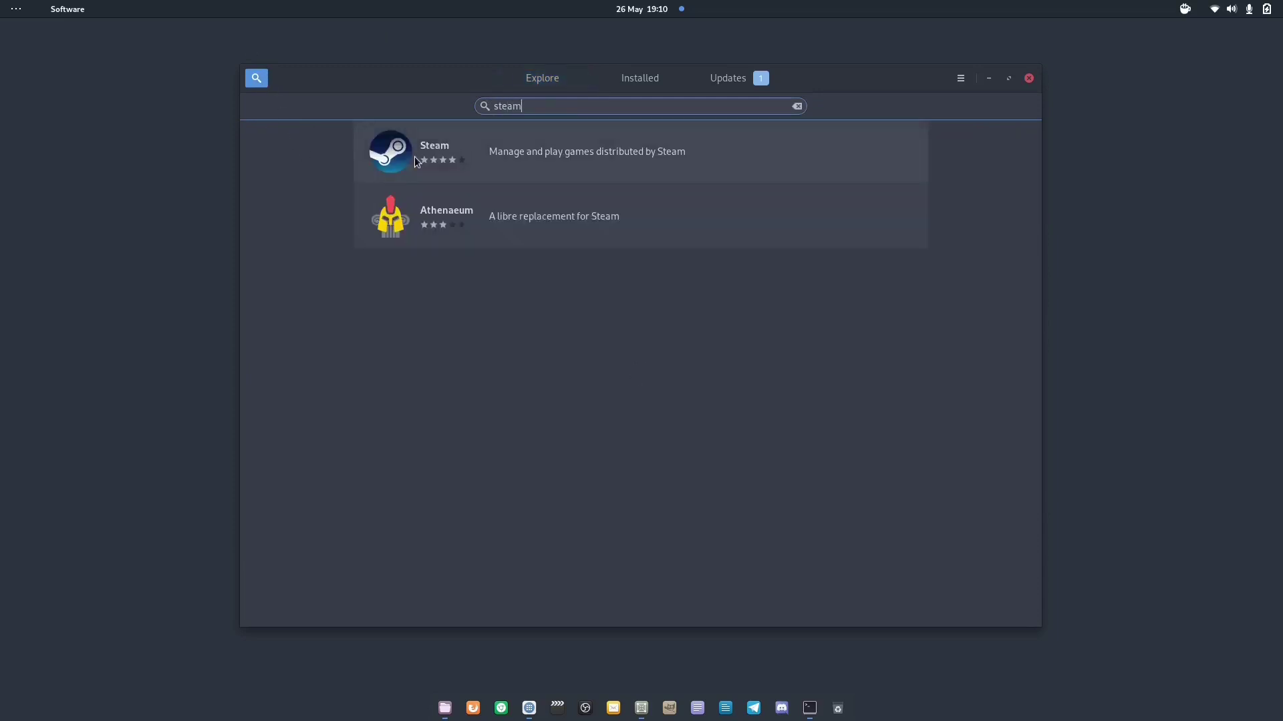
click(415, 158)
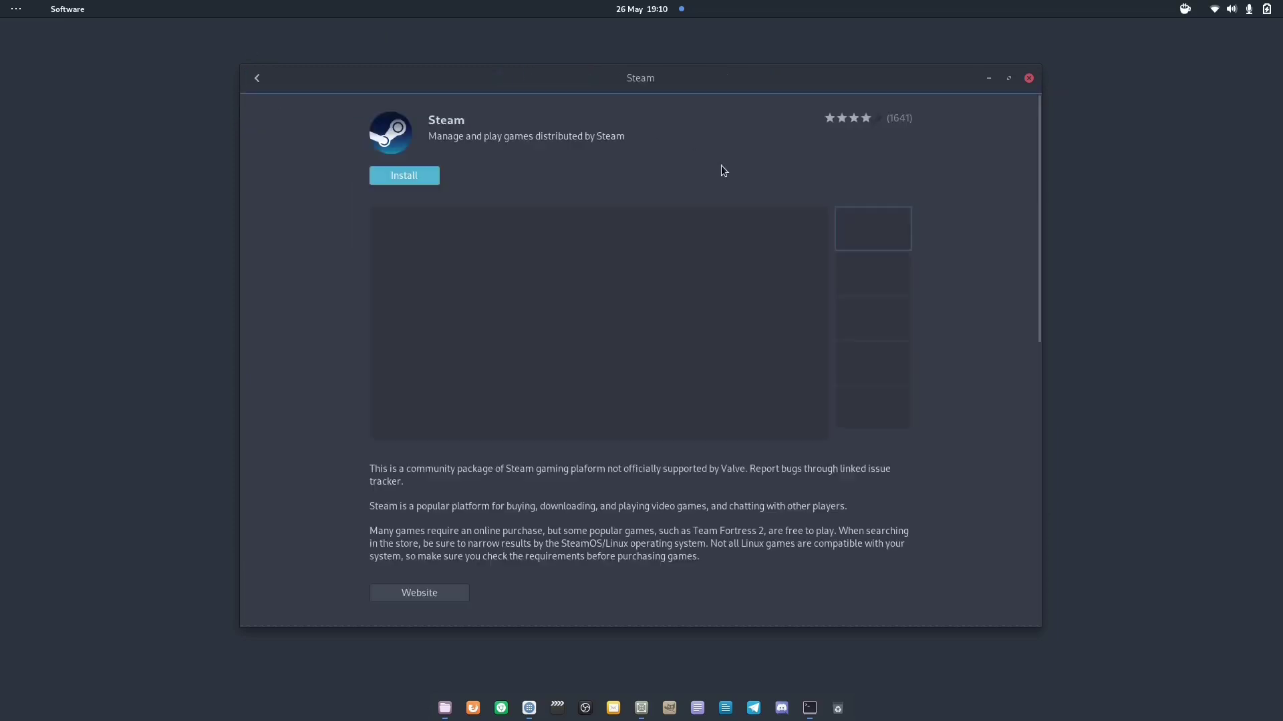
scroll(885, 104, down, 10)
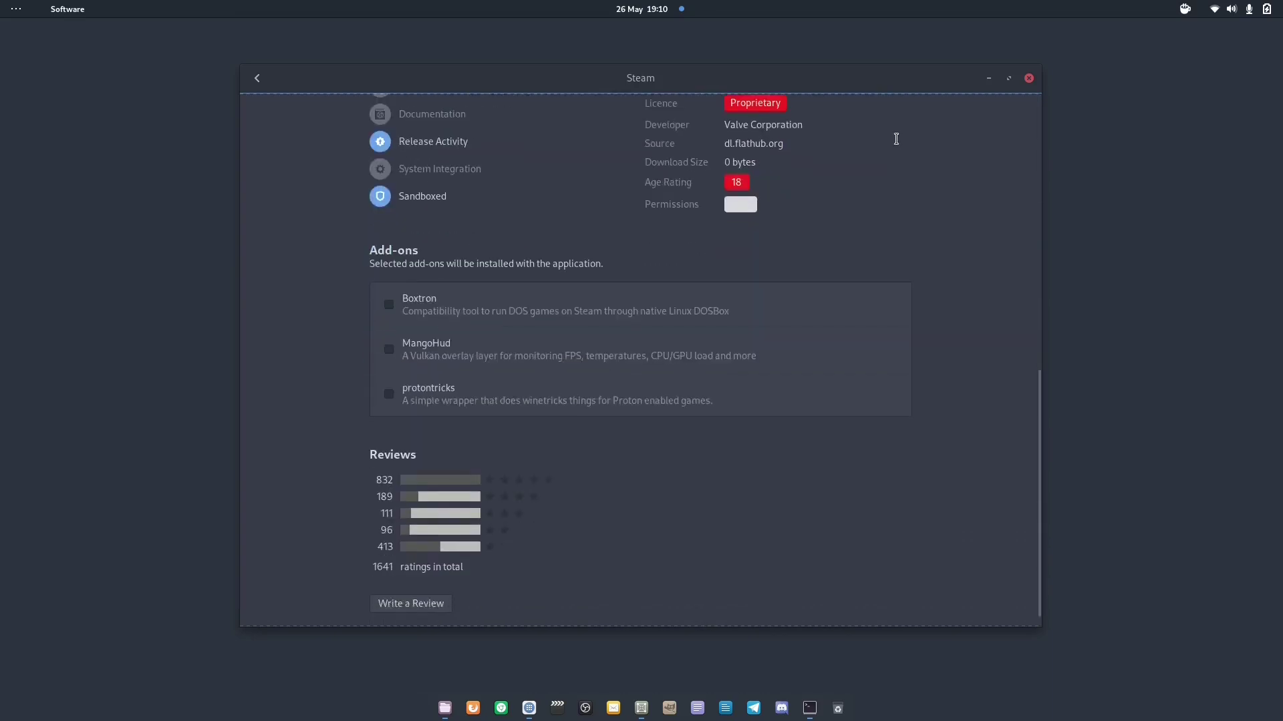
drag(799, 196, 719, 199)
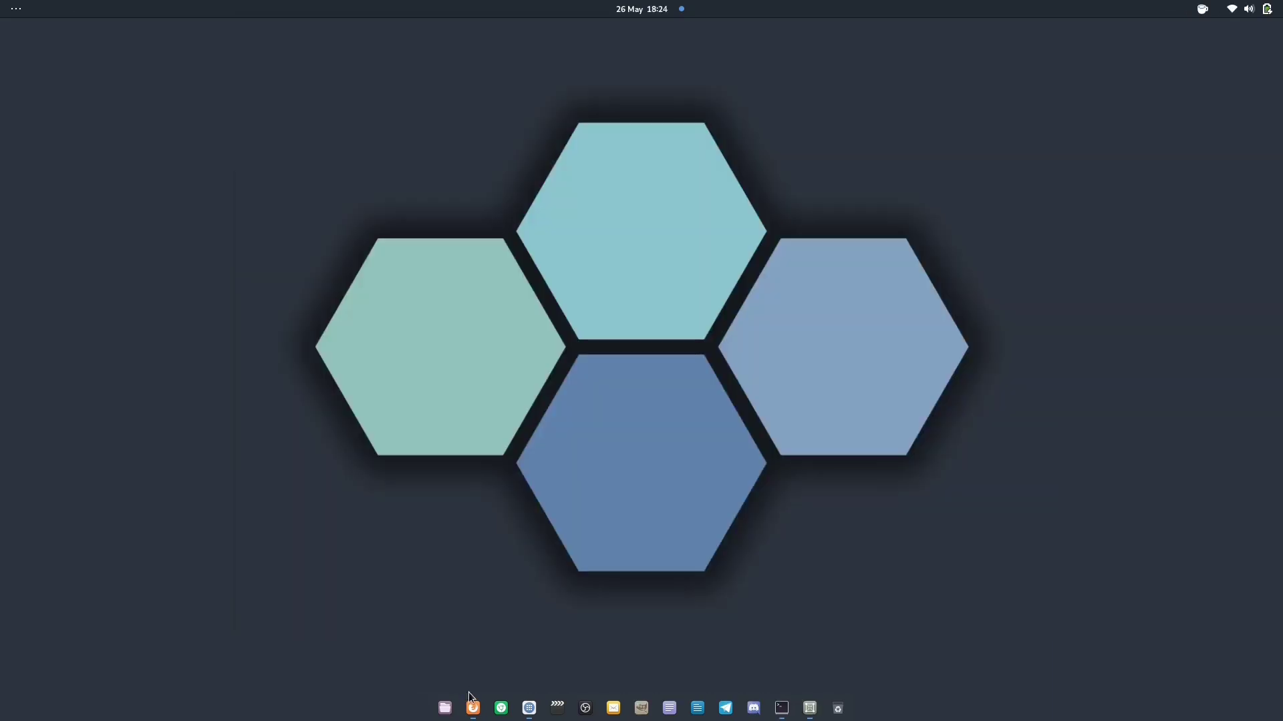
Show Firefox's details: version 76.0.1-1.fc32 from the rpm-ostree source
click(473, 700)
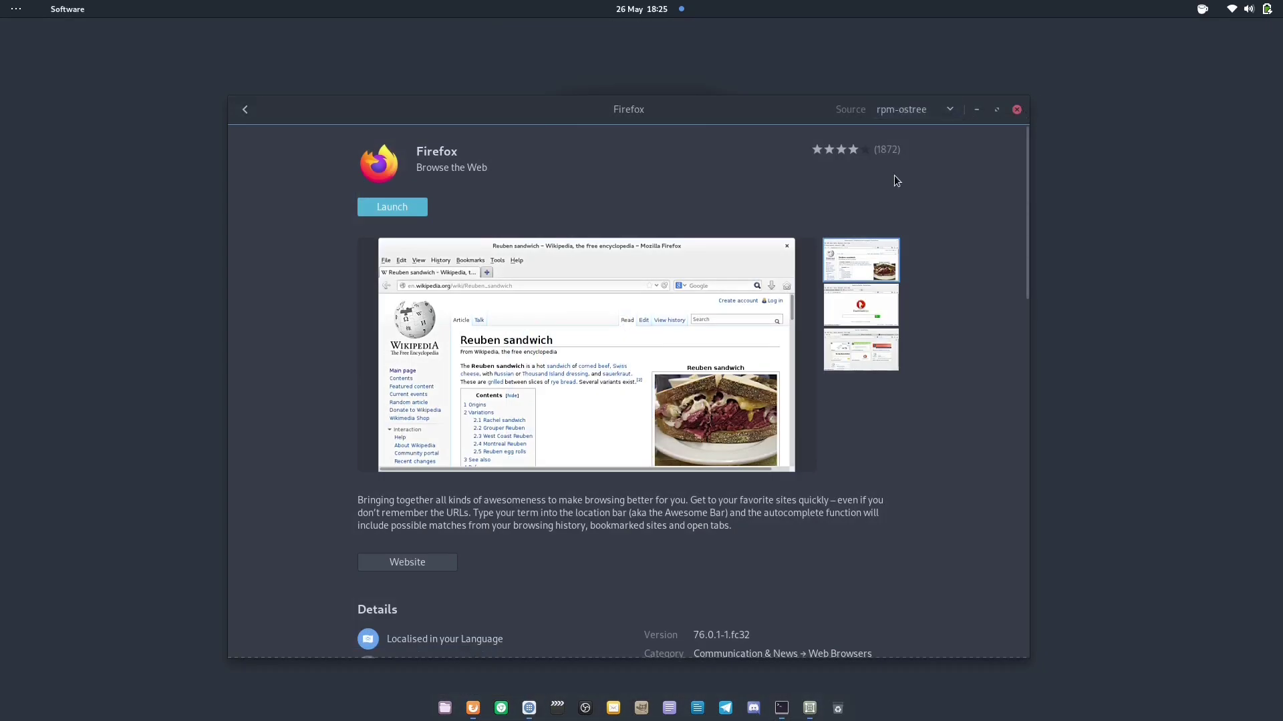
scroll(894, 175, down, 5)
scroll(894, 175, down, 5)
scroll(894, 175, up, 4)
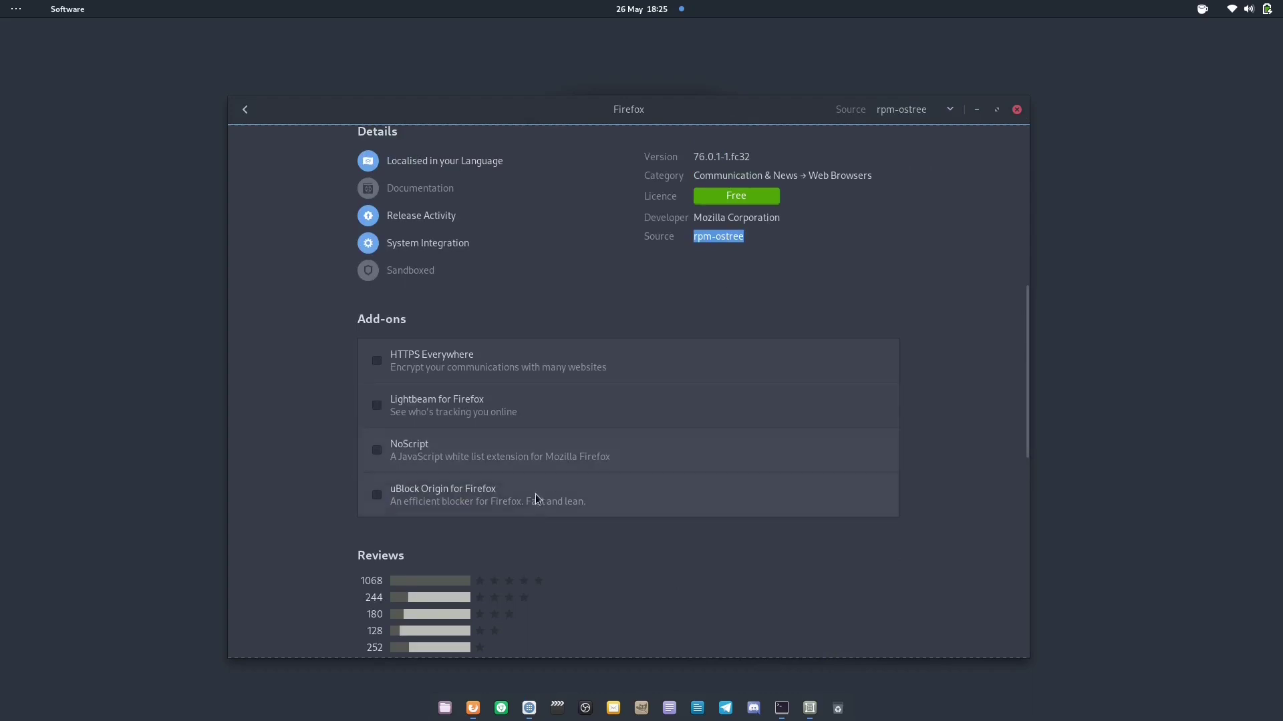
Bring up Chrome on the tylerstech.me homepage and dismiss the not-default-browser notice
click(500, 709)
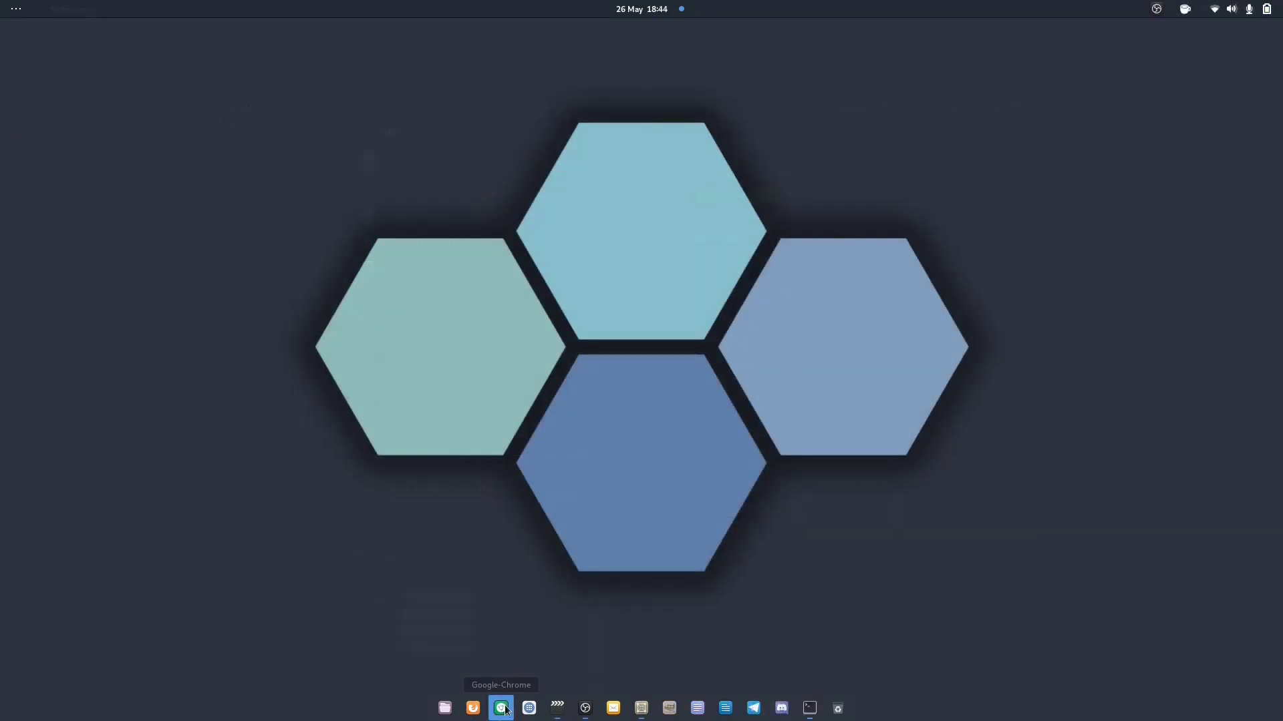
click(504, 710)
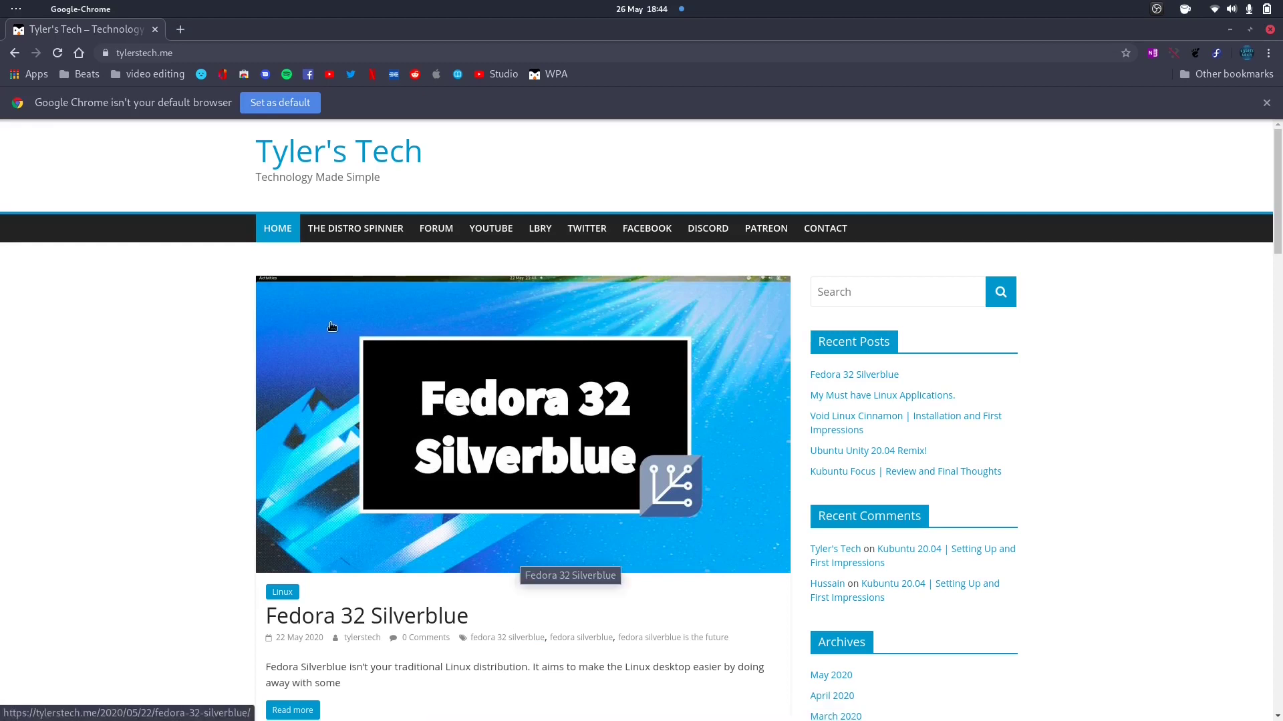
click(1267, 103)
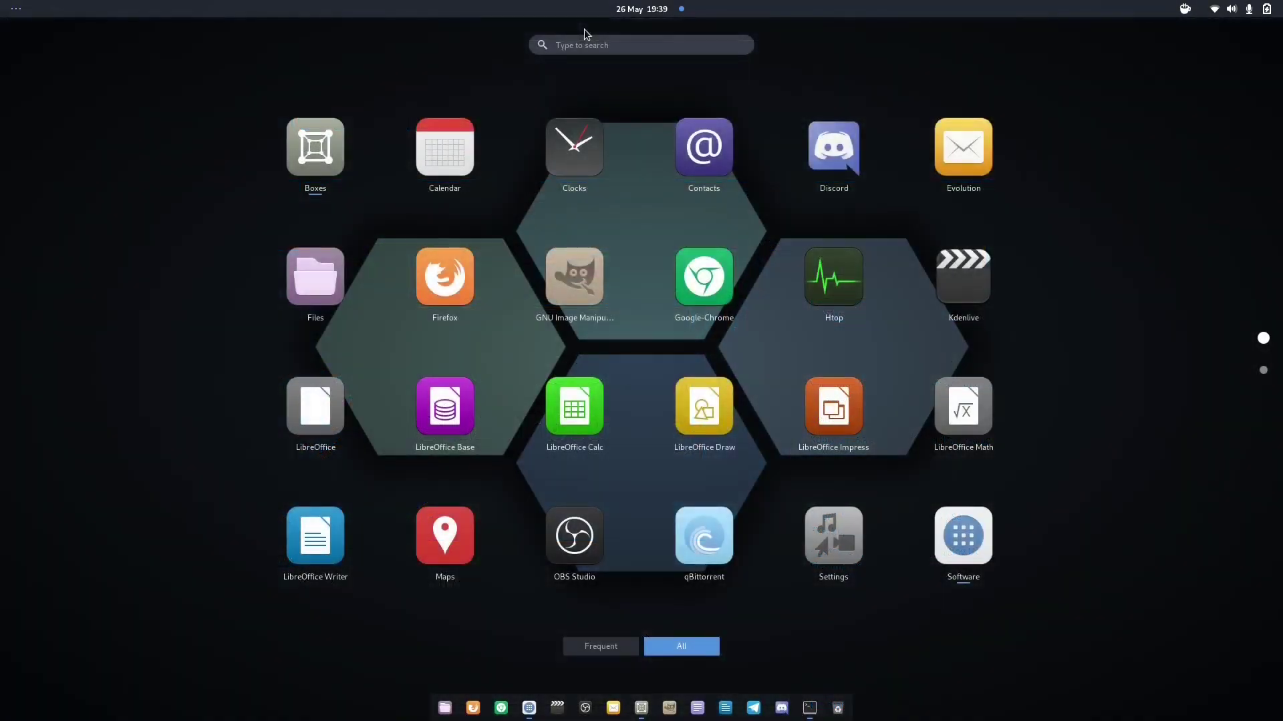
Launch GNOME Software by searching 'soft' in the Activities overview
text(l)
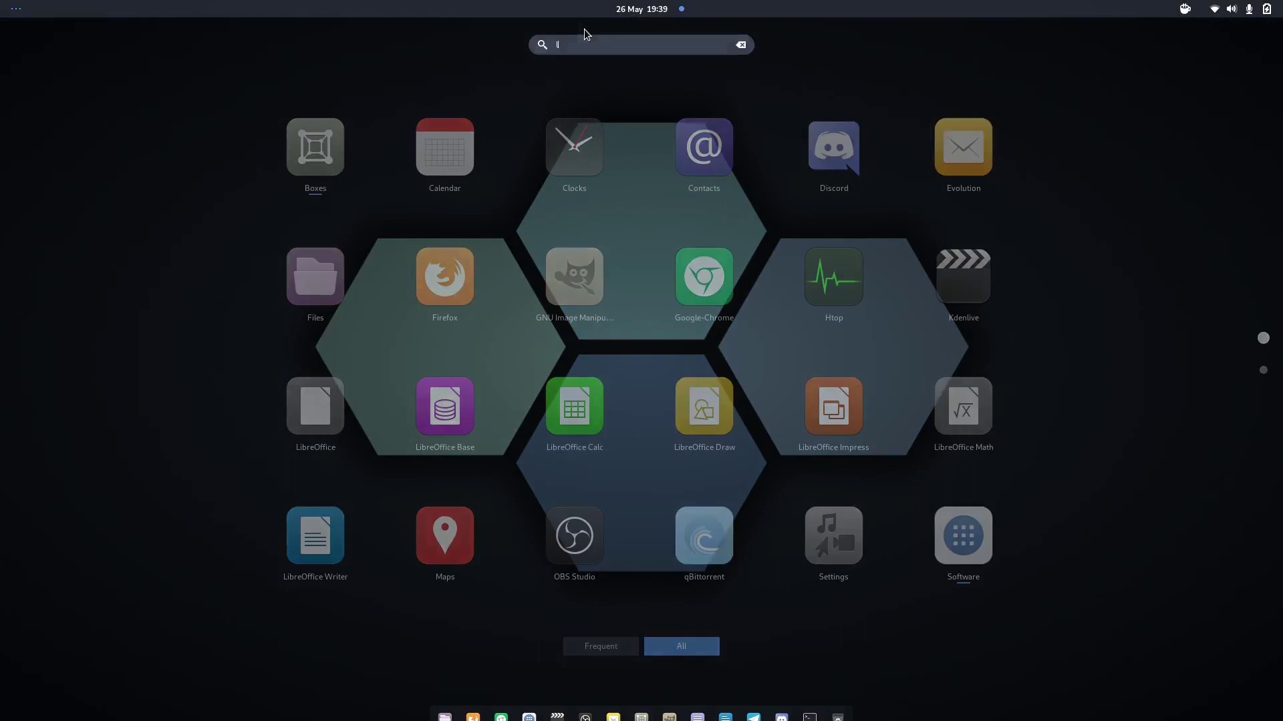
text(ibre)
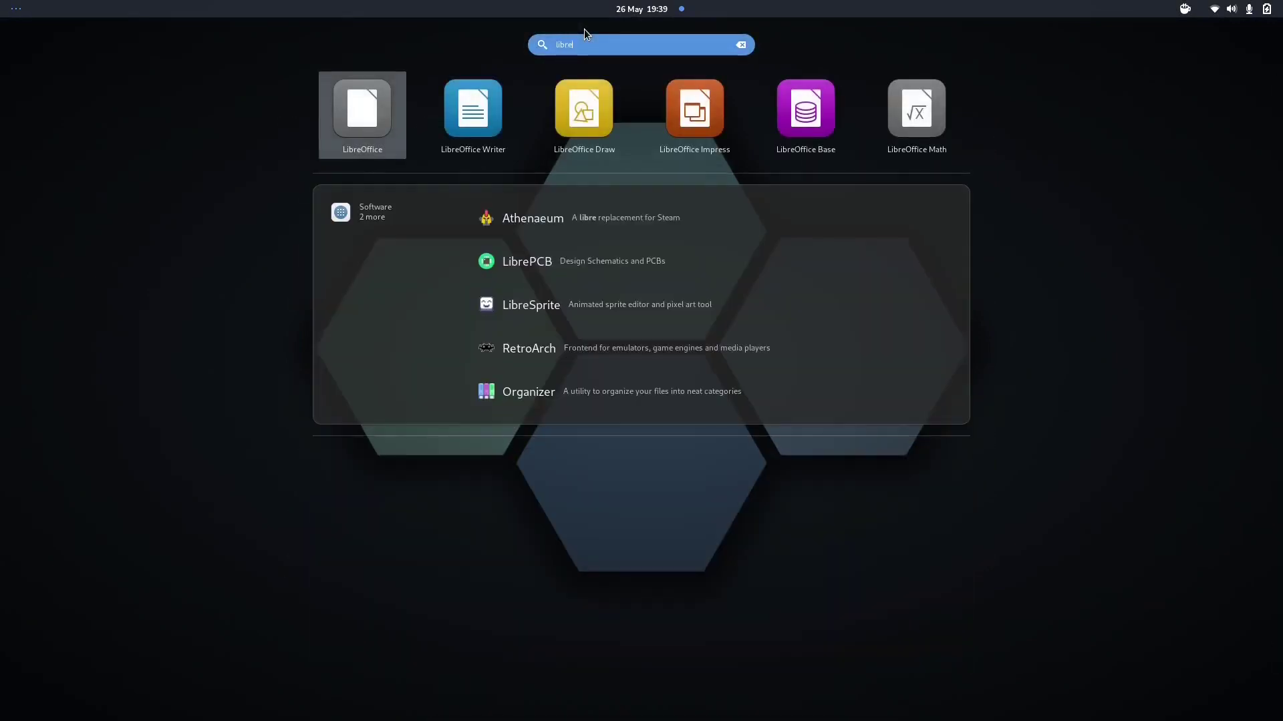
key(Escape)
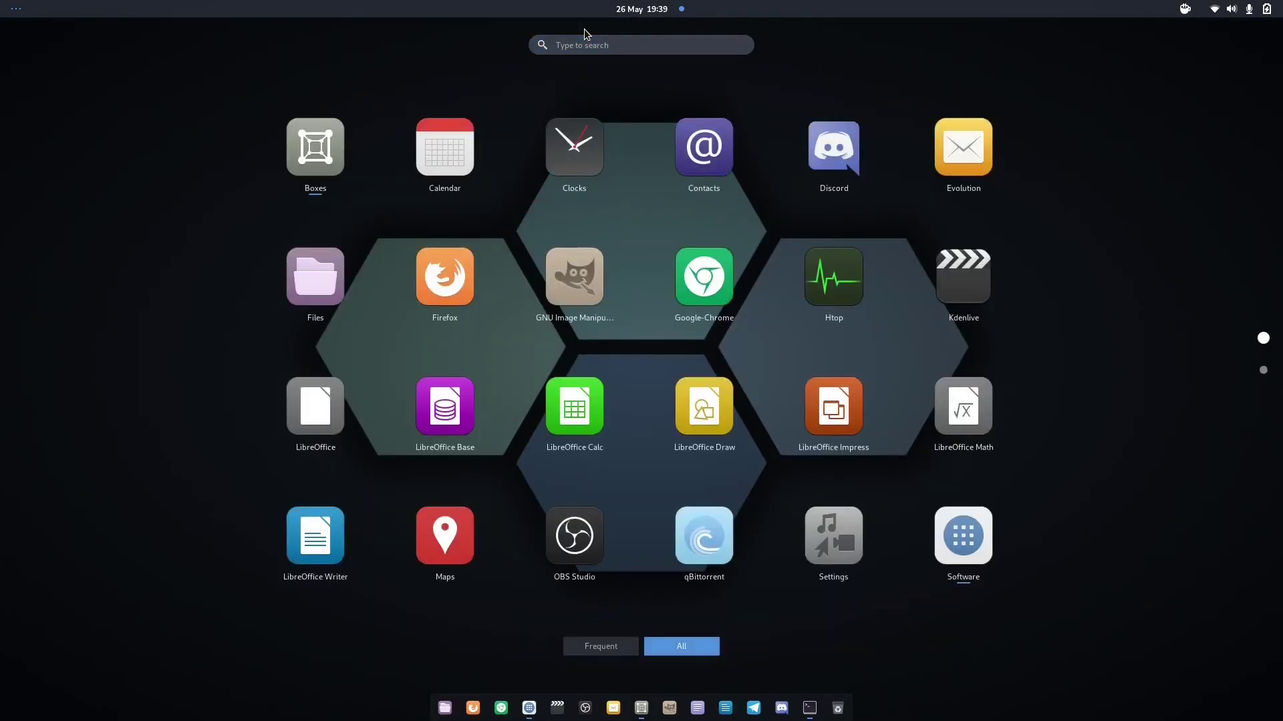
text(softwa)
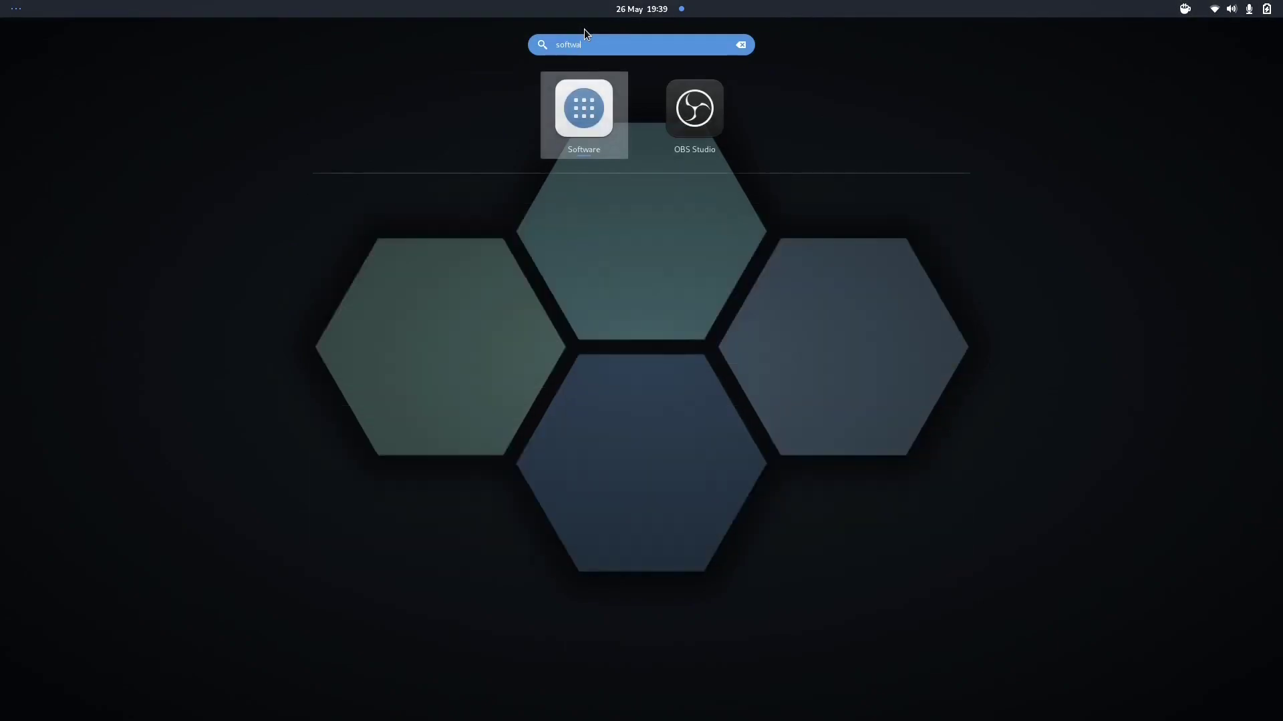
key(Return)
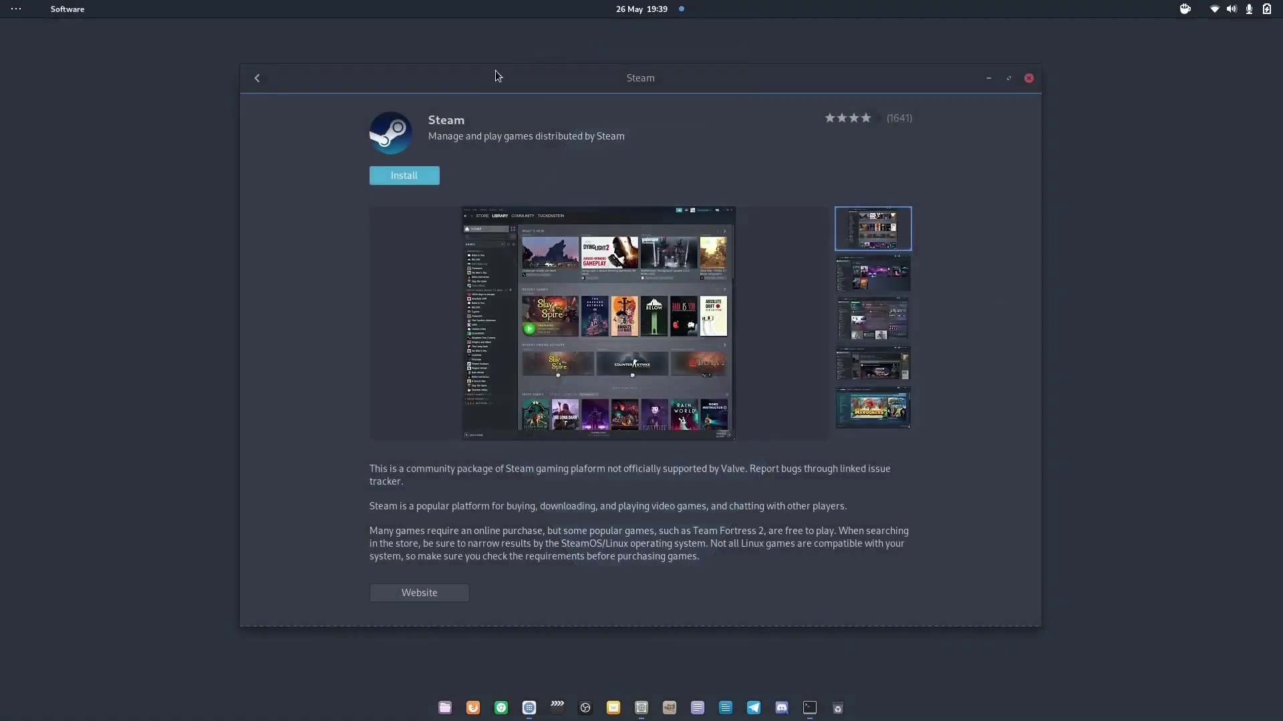
Leave the Steam page and scroll through the Installed list of apps and add-ons
click(264, 78)
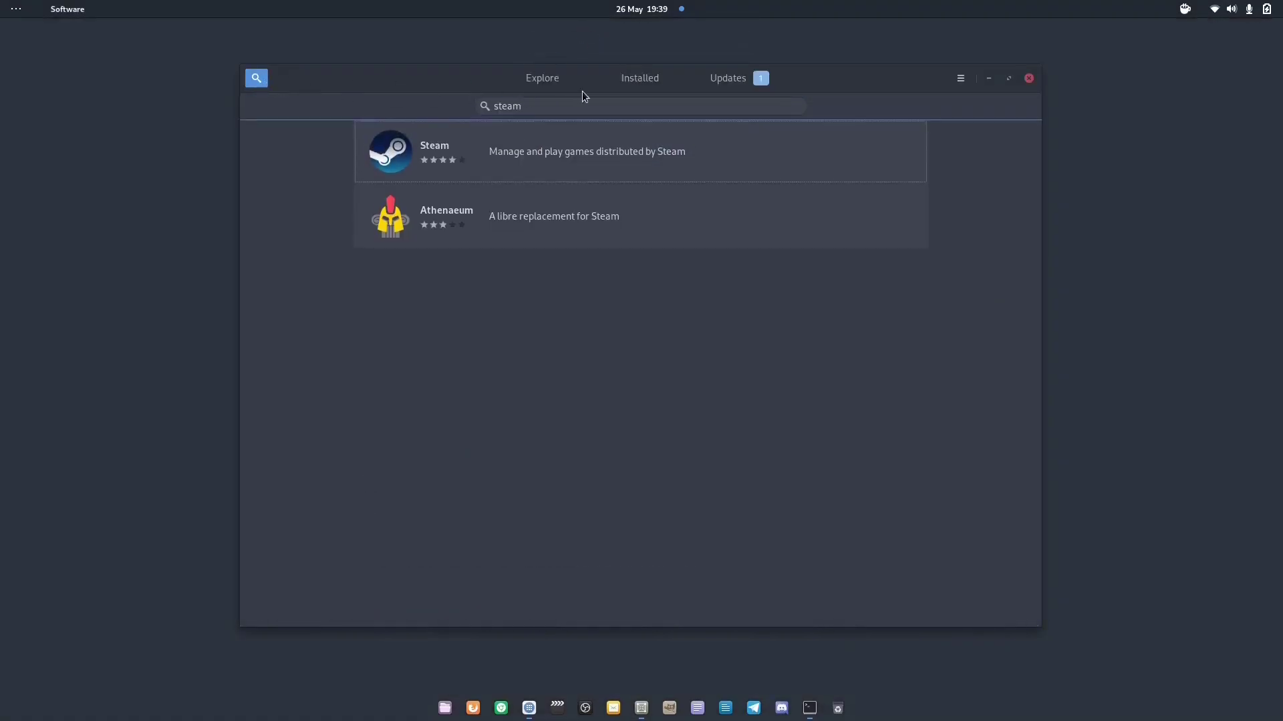
click(623, 79)
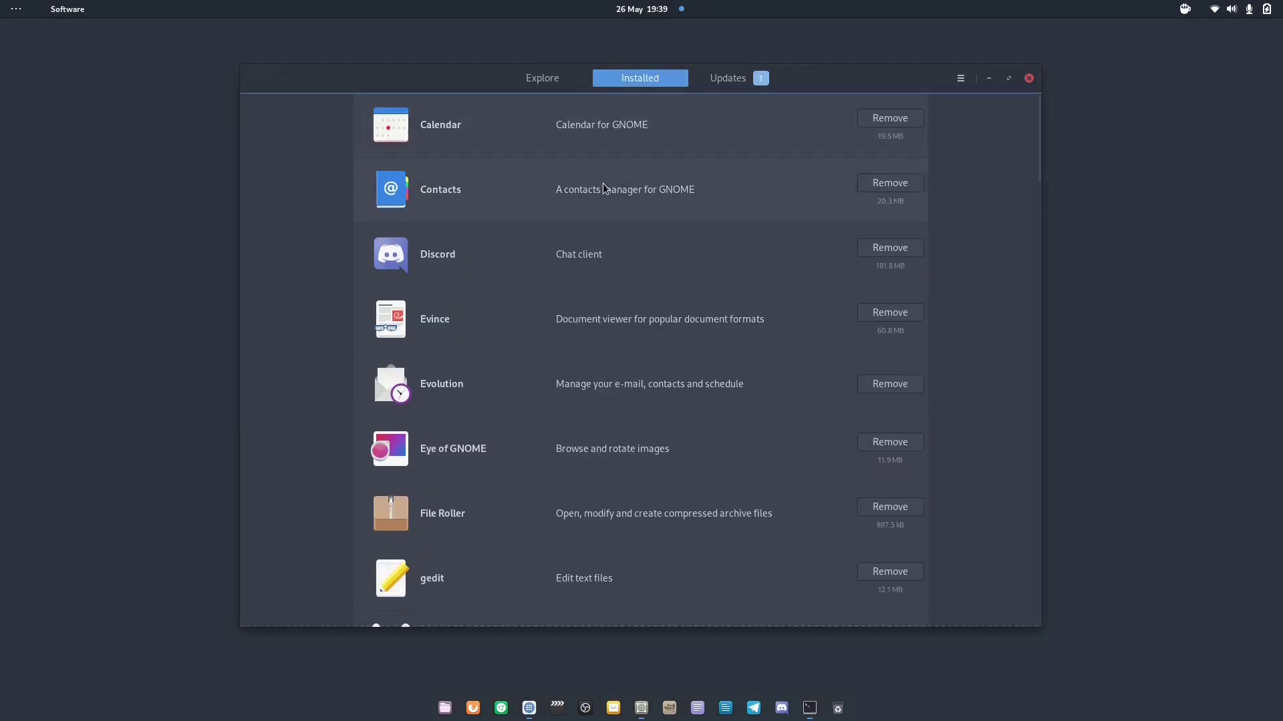
scroll(603, 188, down, 15)
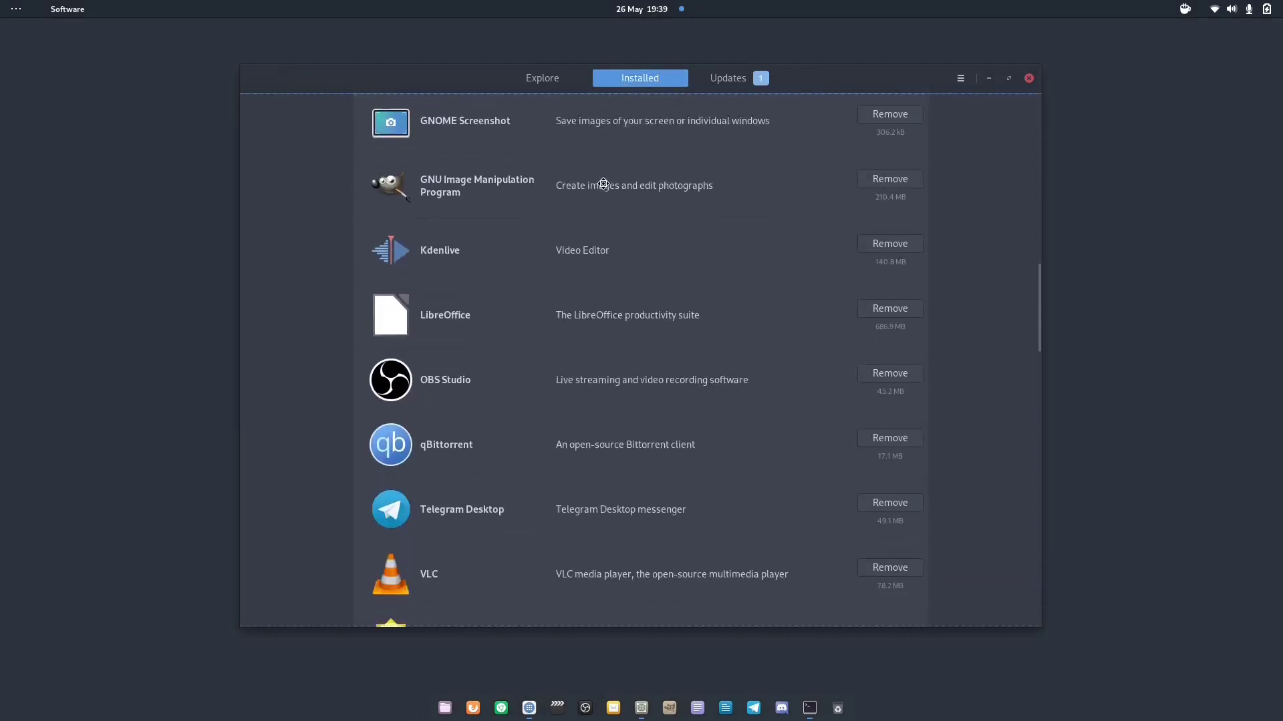
scroll(603, 184, down, 15)
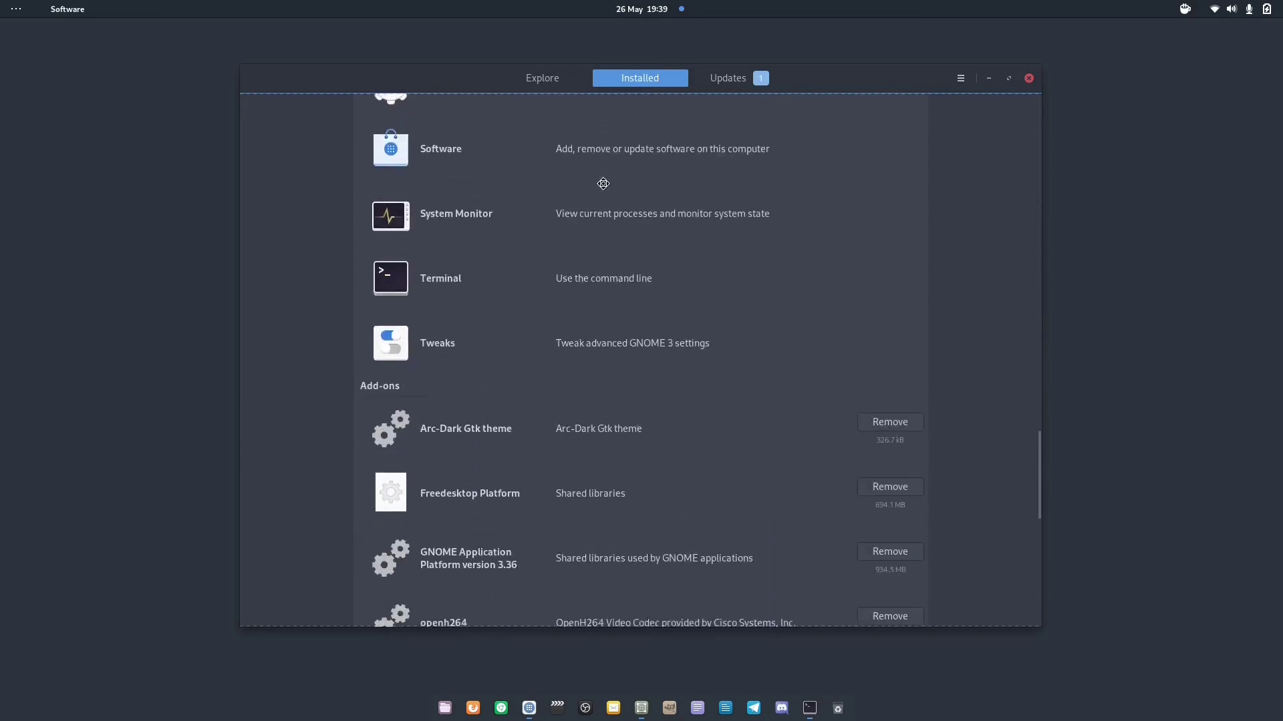
scroll(605, 188, down, 4)
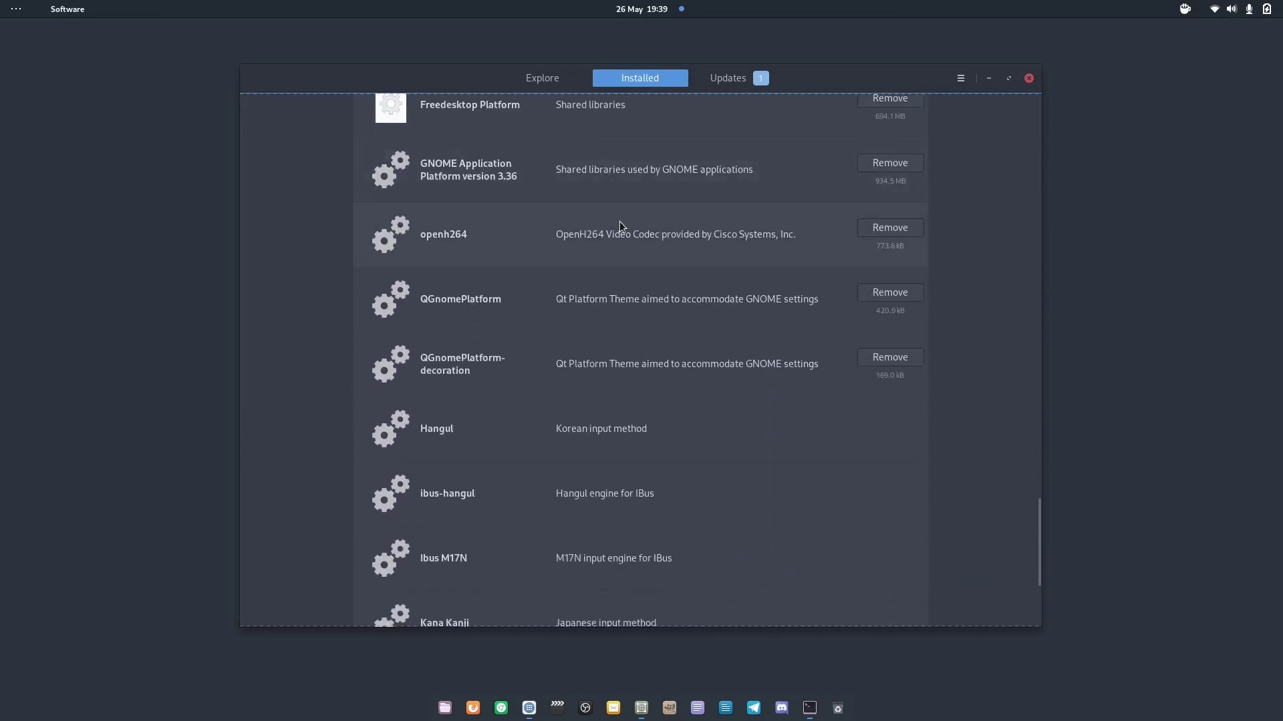
scroll(619, 222, up, 20)
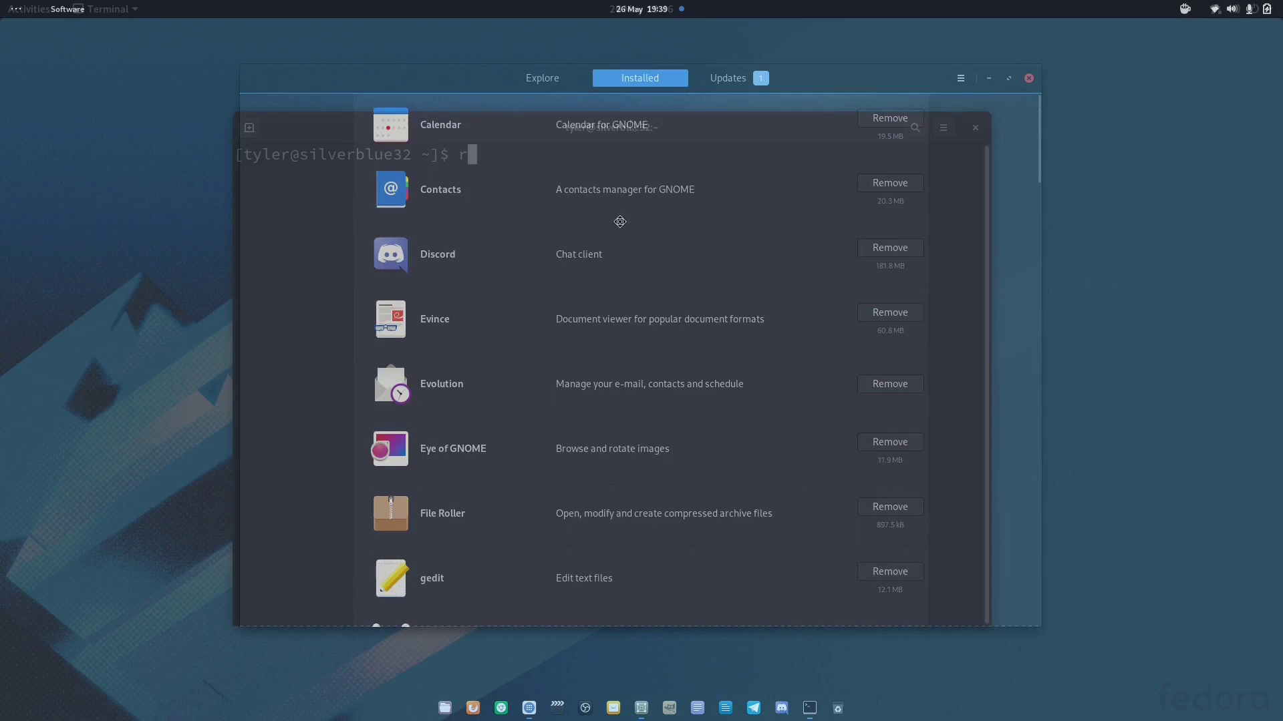
Run 'rpm-ostree install tmux vim' to stage them, then type 'systemctl reboot'
text(rpm-ostree)
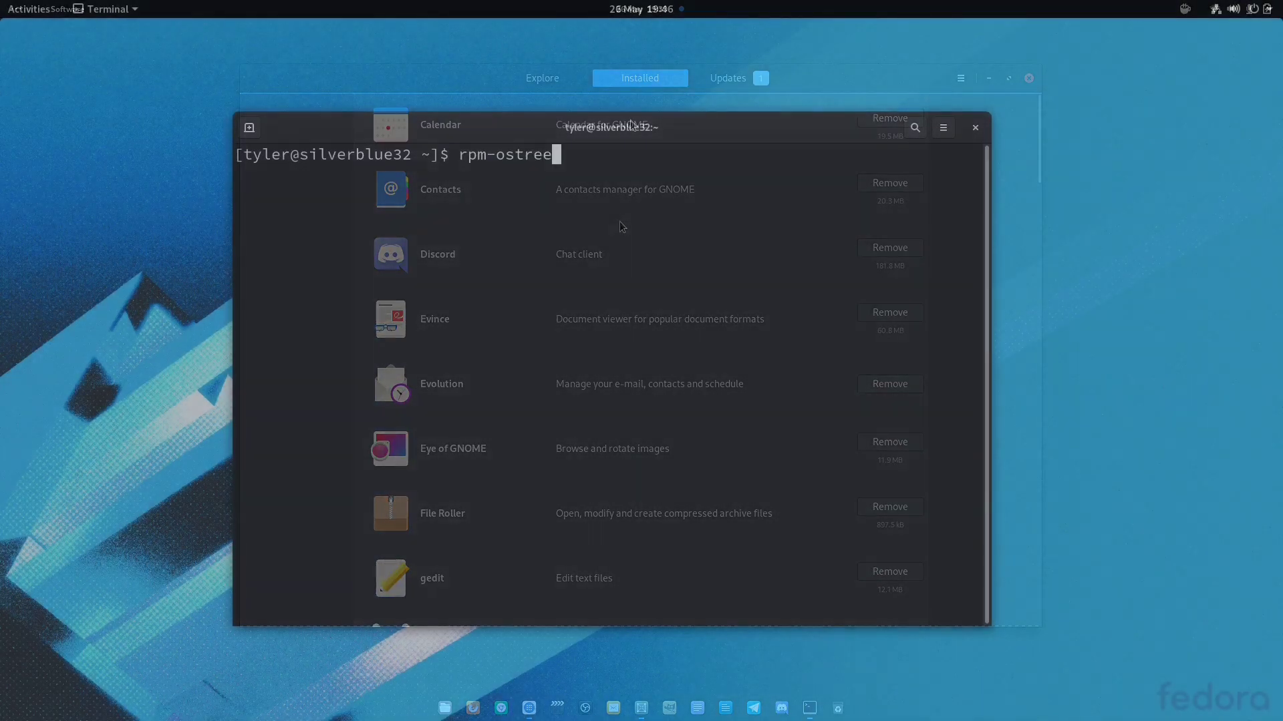
text(install tmux vim)
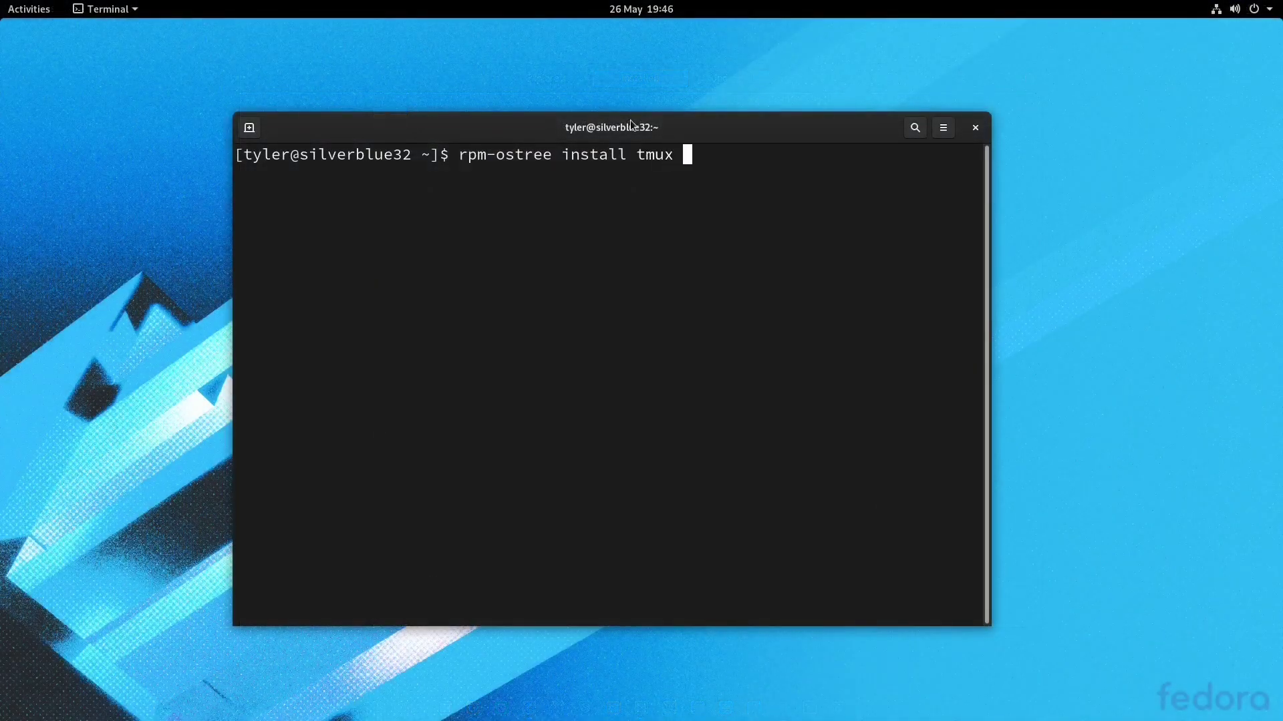
key(Return)
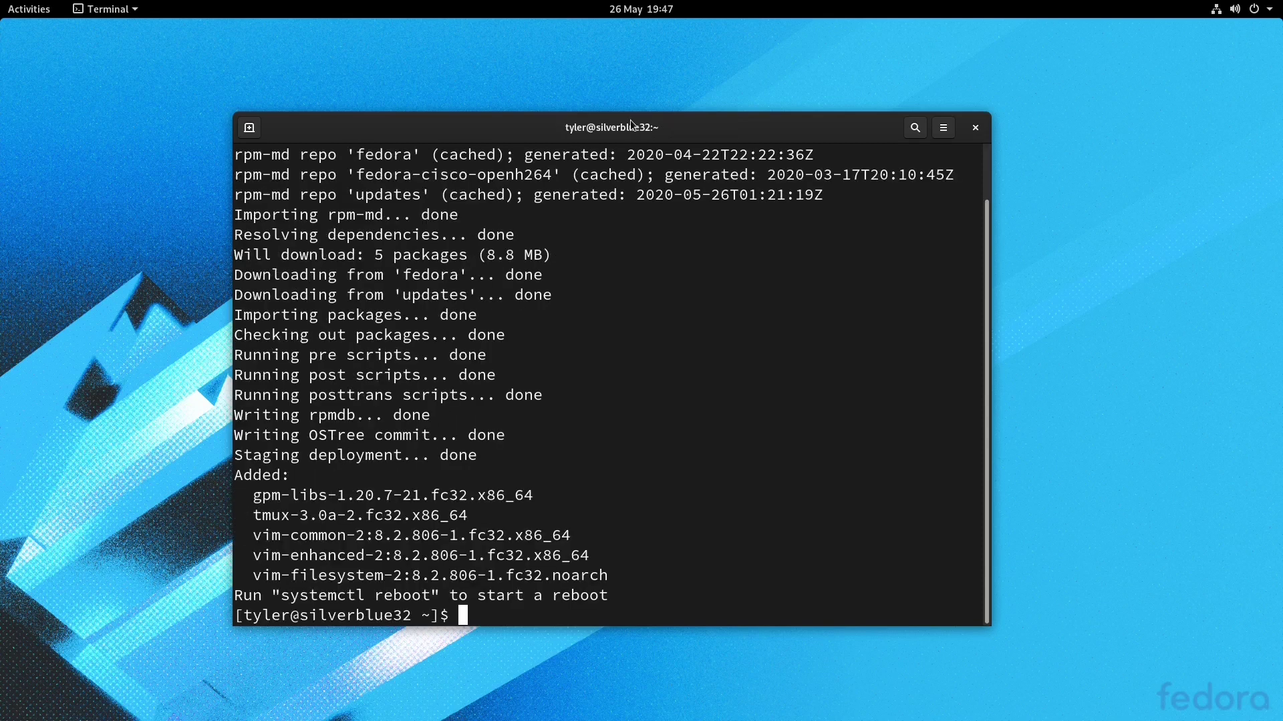
text(systemctl reboot)
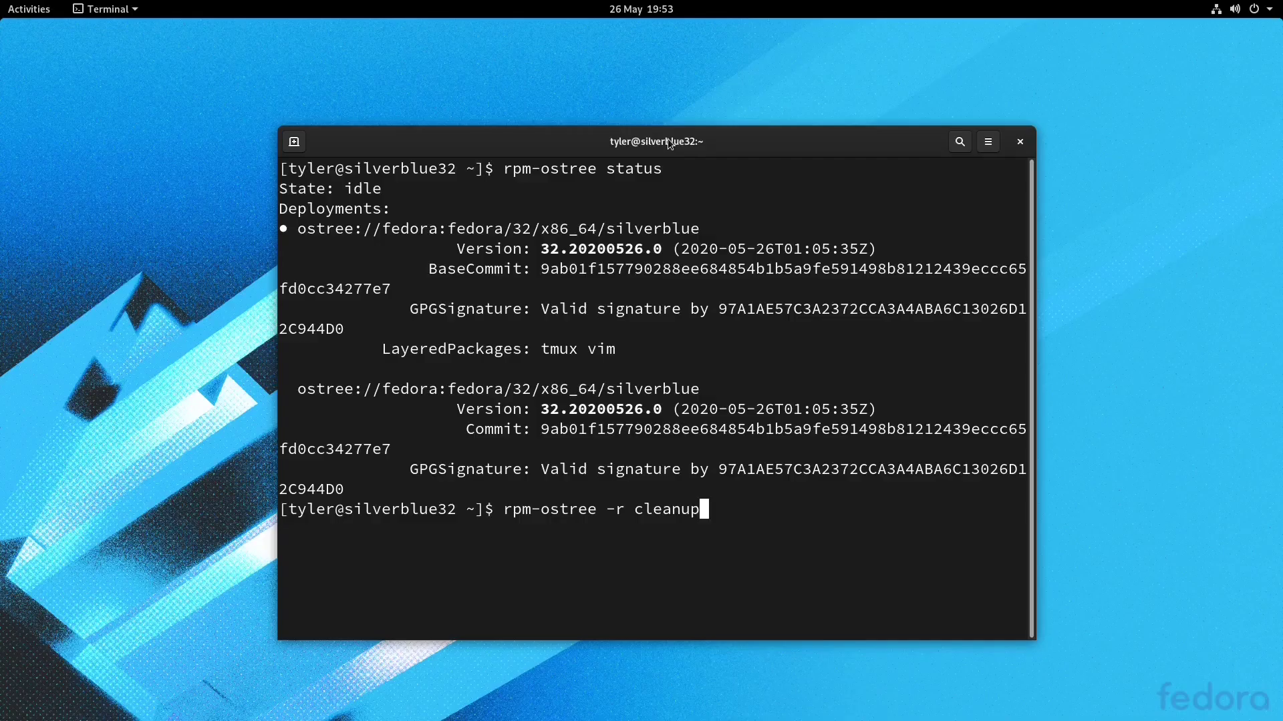
Run rpm-ostree -r cleanup, then rpm-ostree status maximized with the LayeredPackages lines highlighted
key(Return)
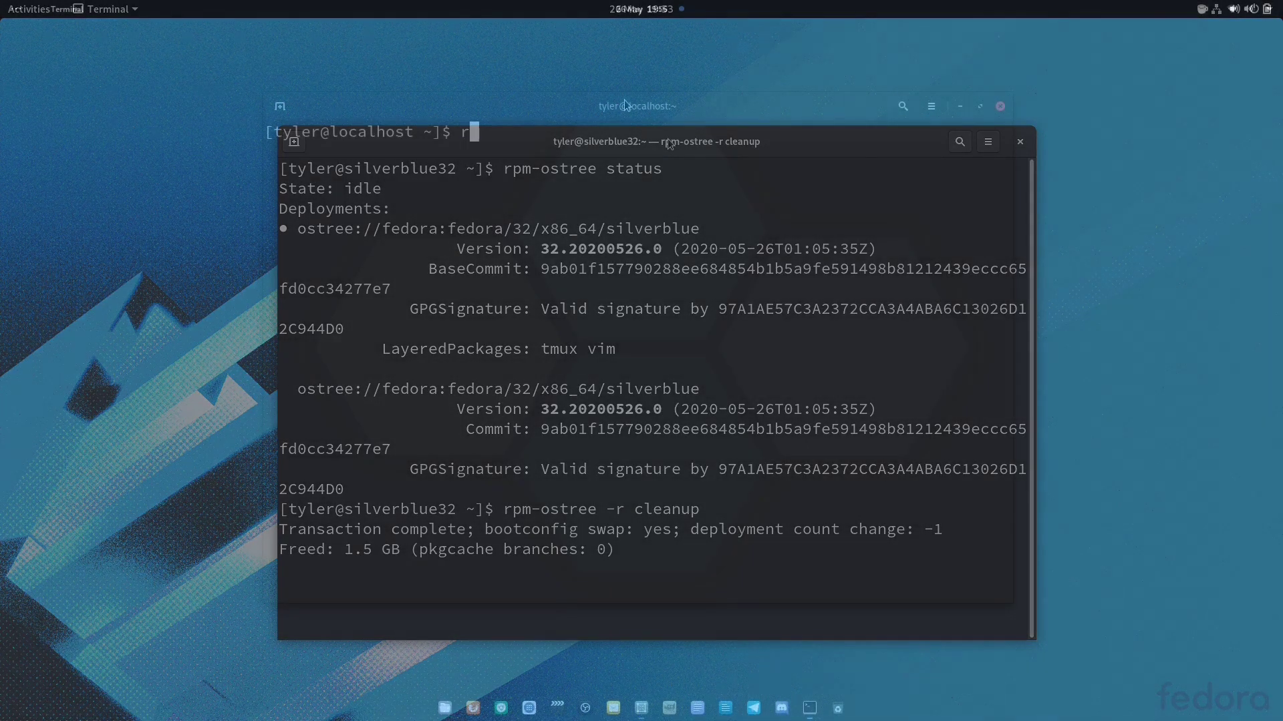
text(pm-ostr)
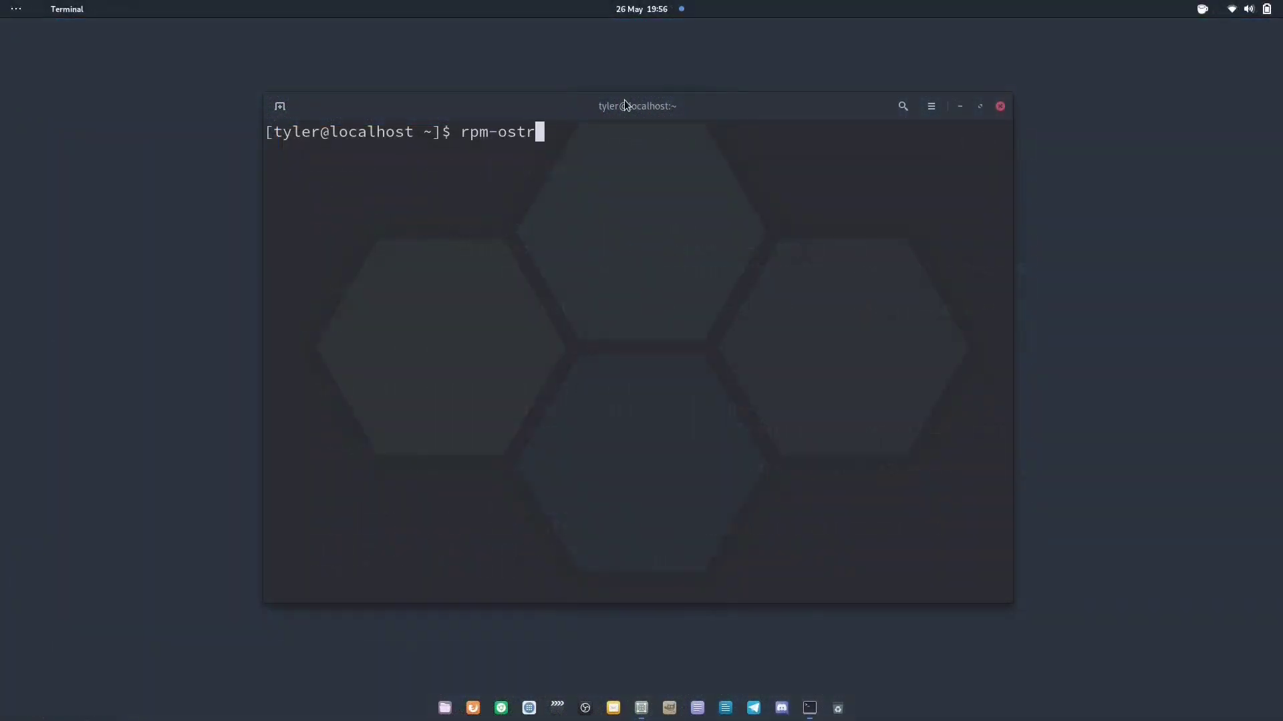
text(ee status)
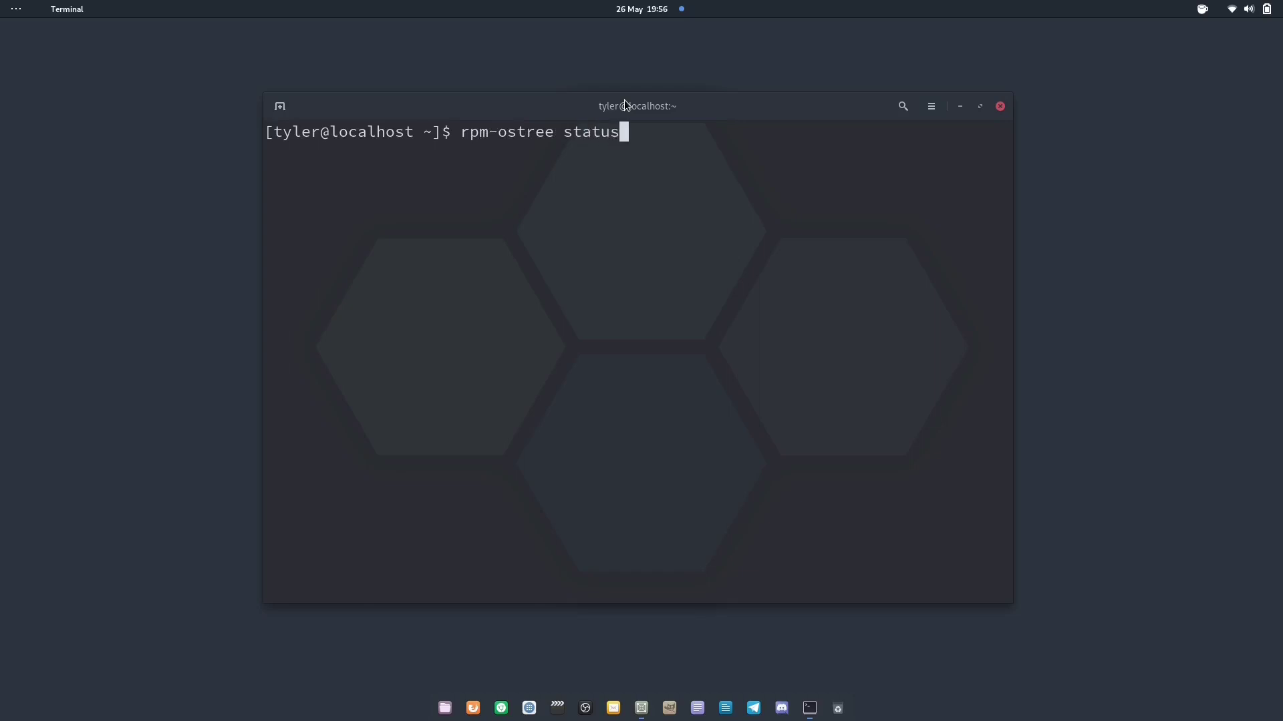
key(Return)
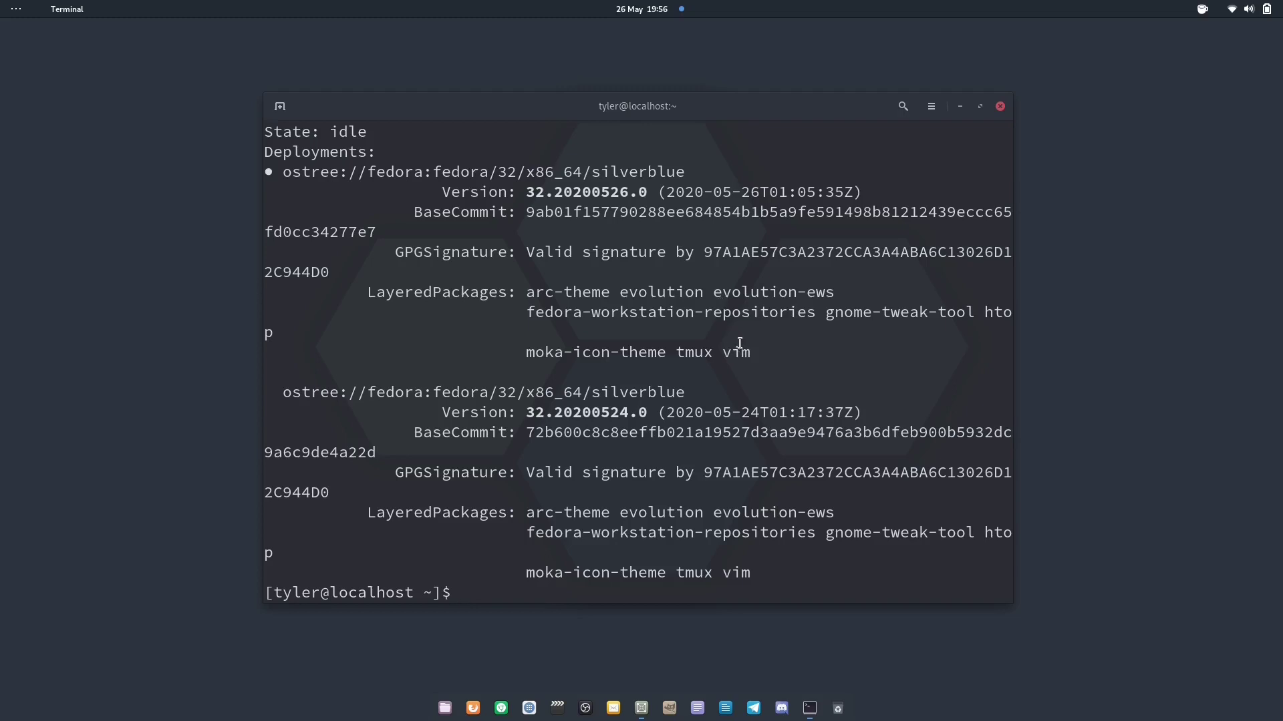
drag(750, 352, 531, 288)
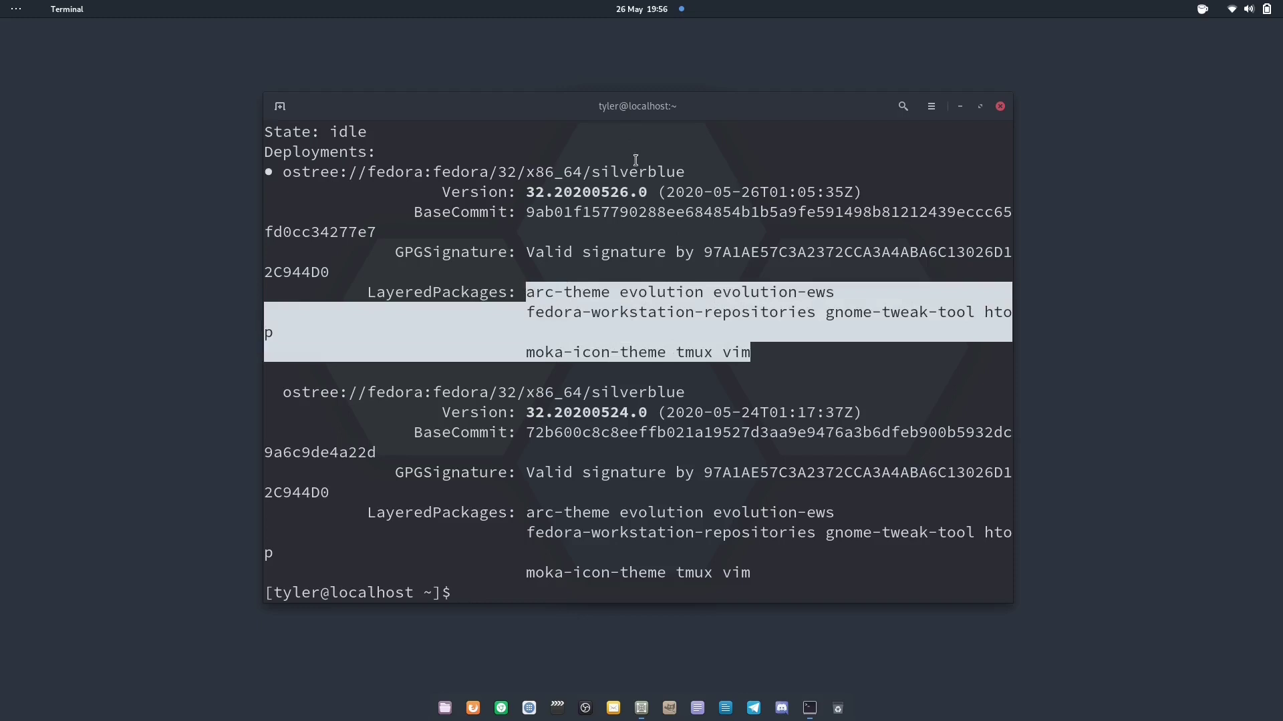
double_click(663, 118)
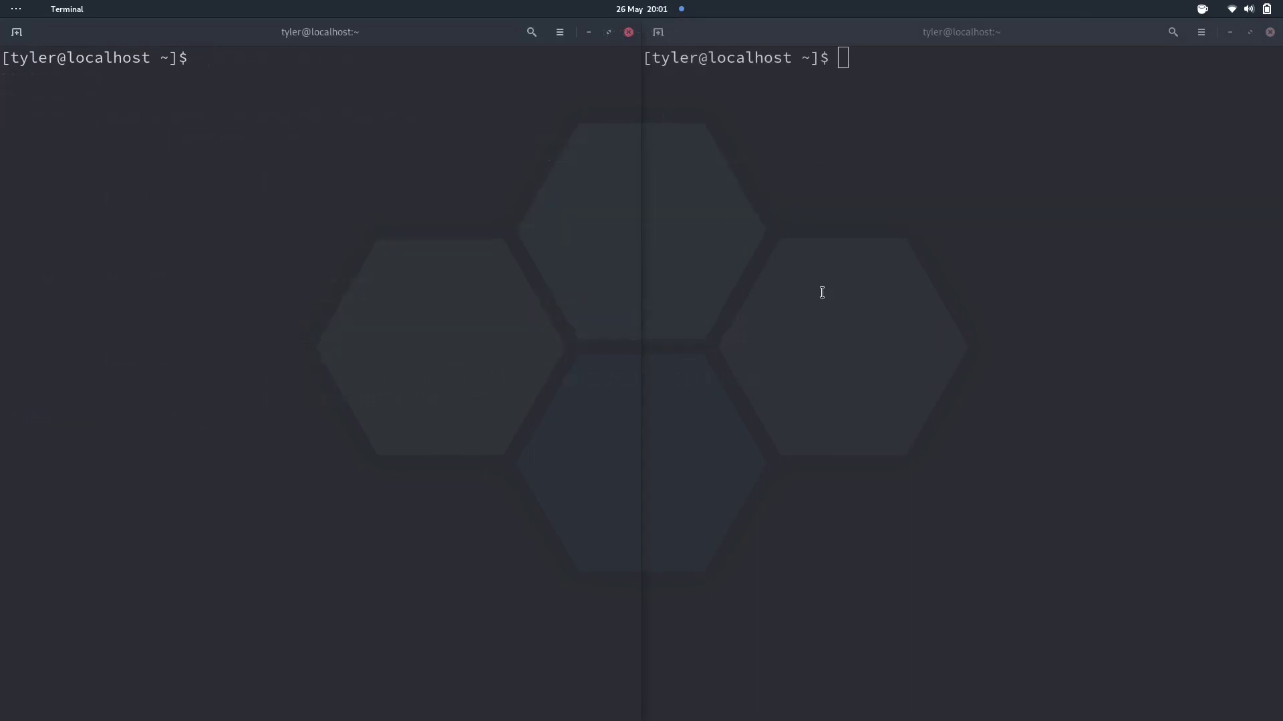
Enter the testbed toolbox container and run 'clear ; htop' inside it
text(clear)
key(Up)
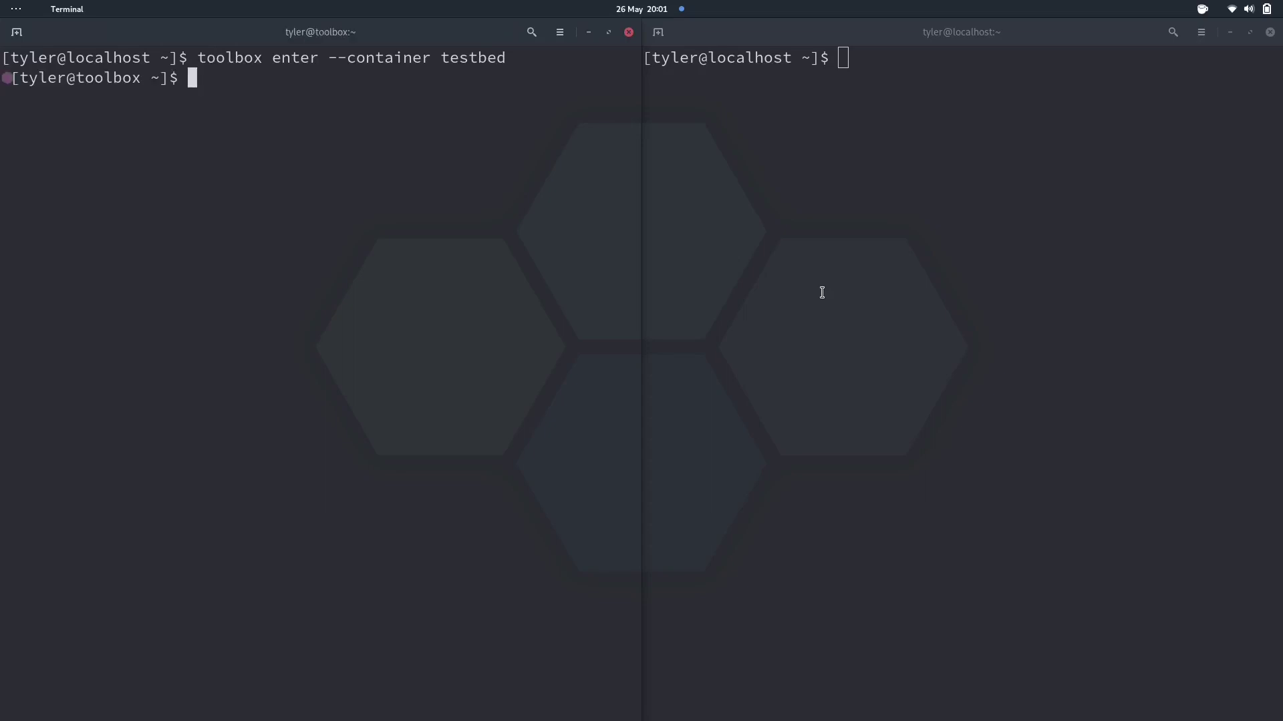
text(clear ; htop)
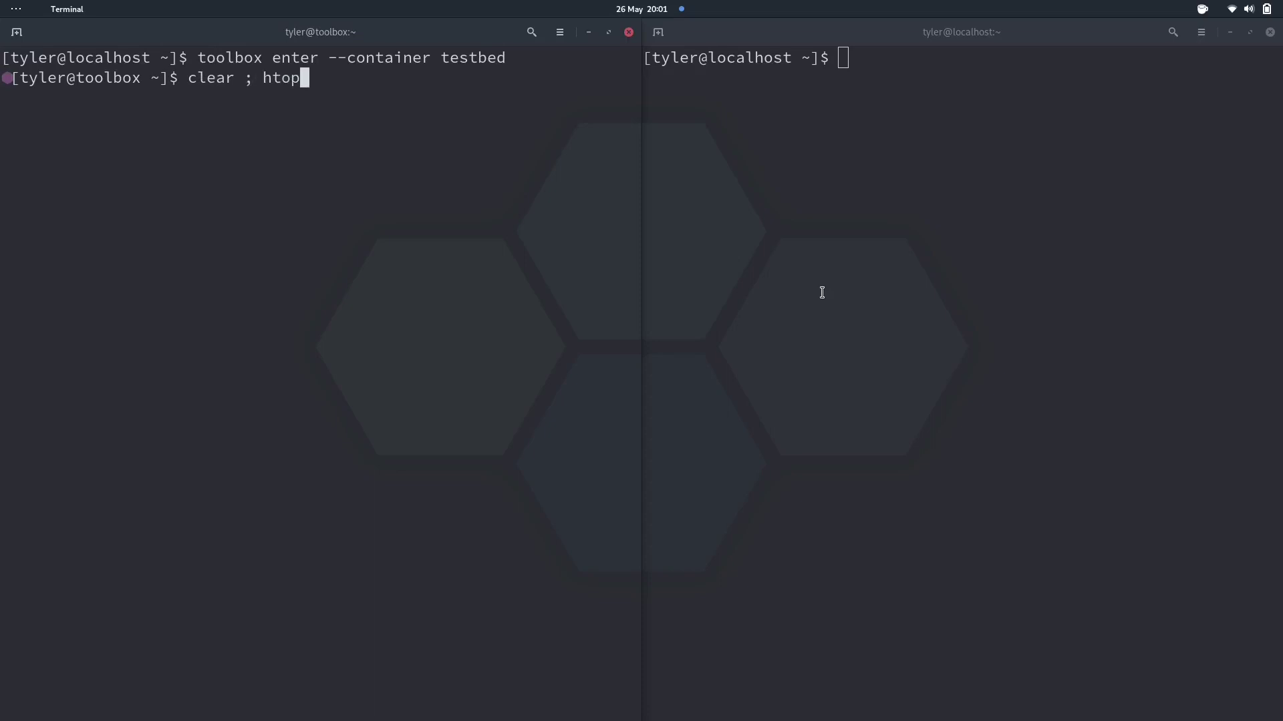
key(Return)
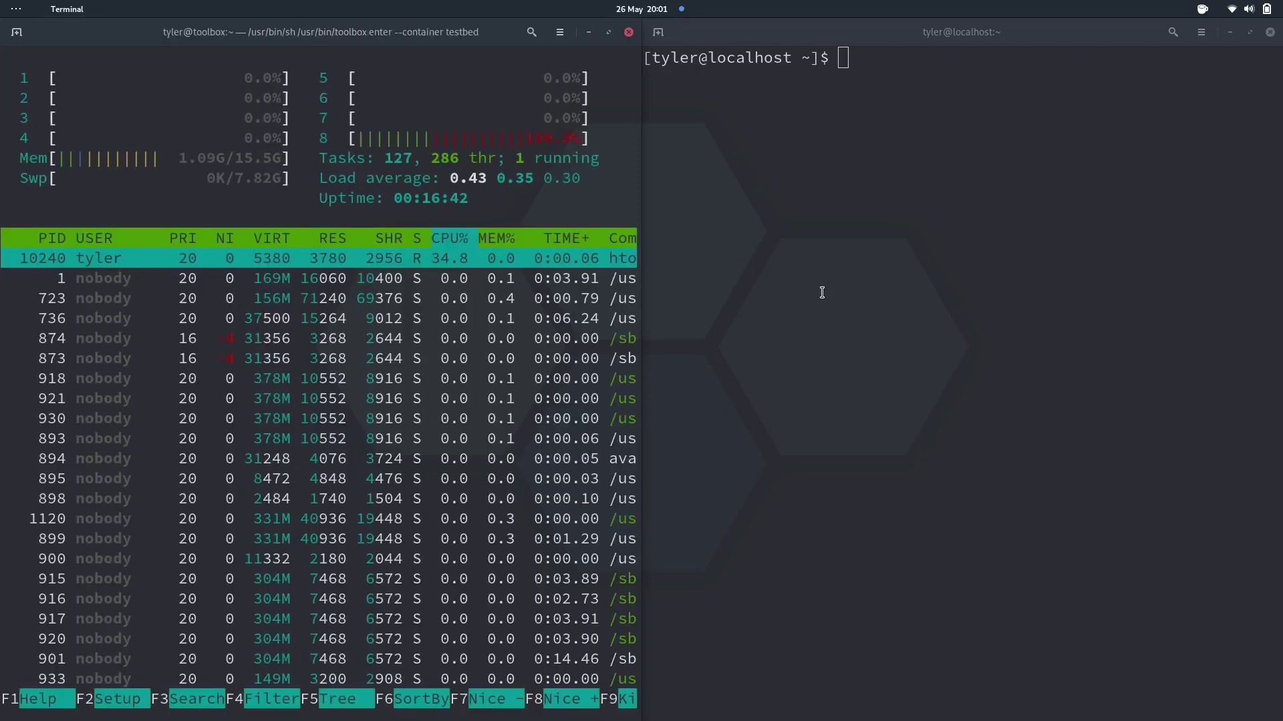
Run htop in the host terminal pane for comparison
click(821, 293)
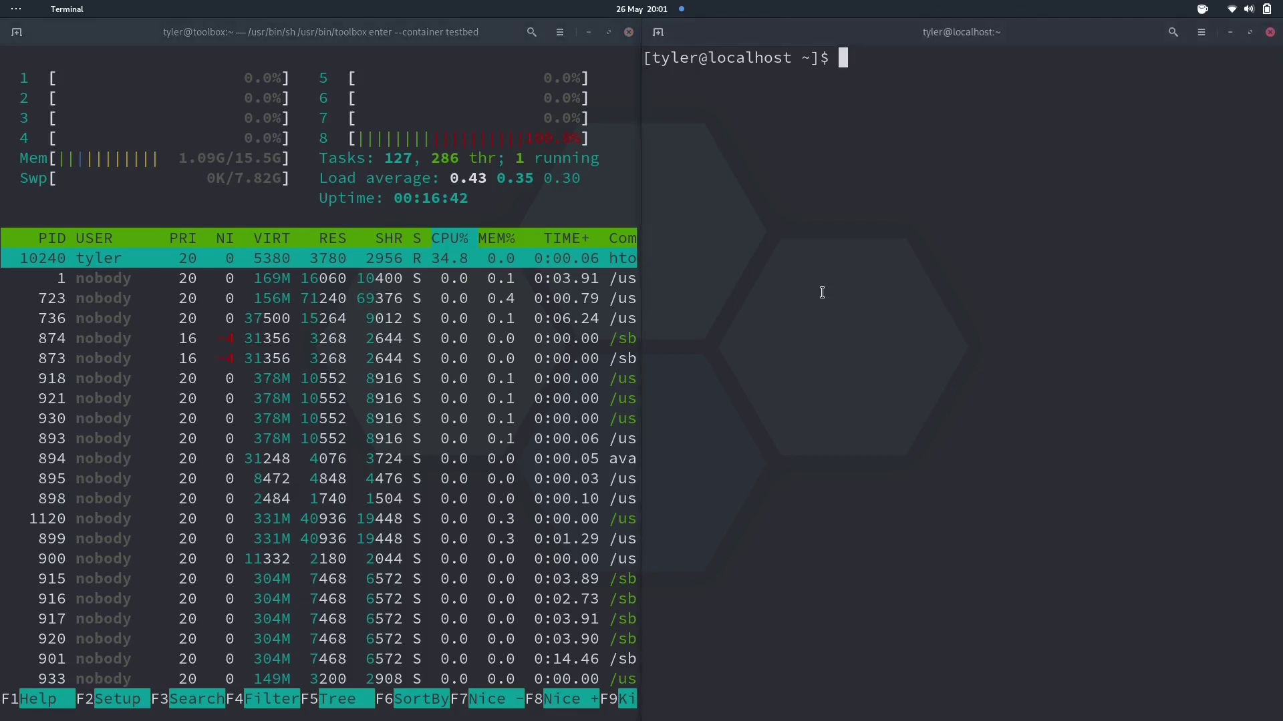
text(htop)
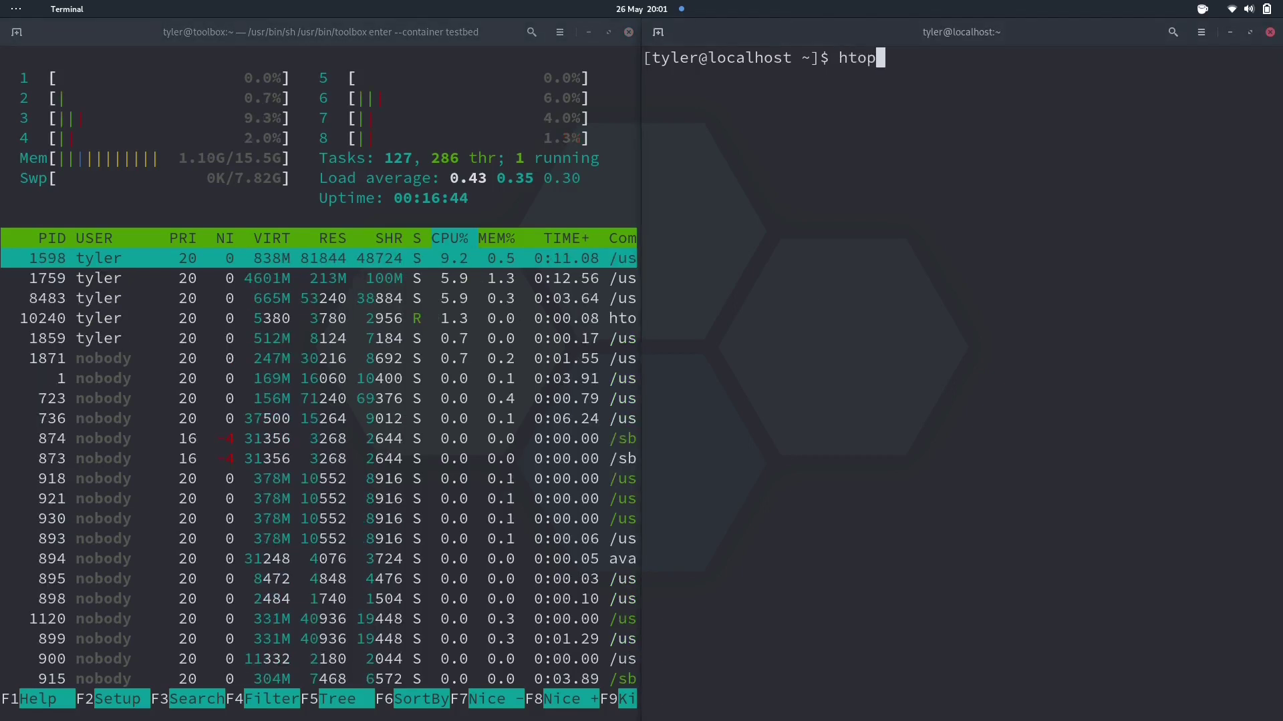
key(Return)
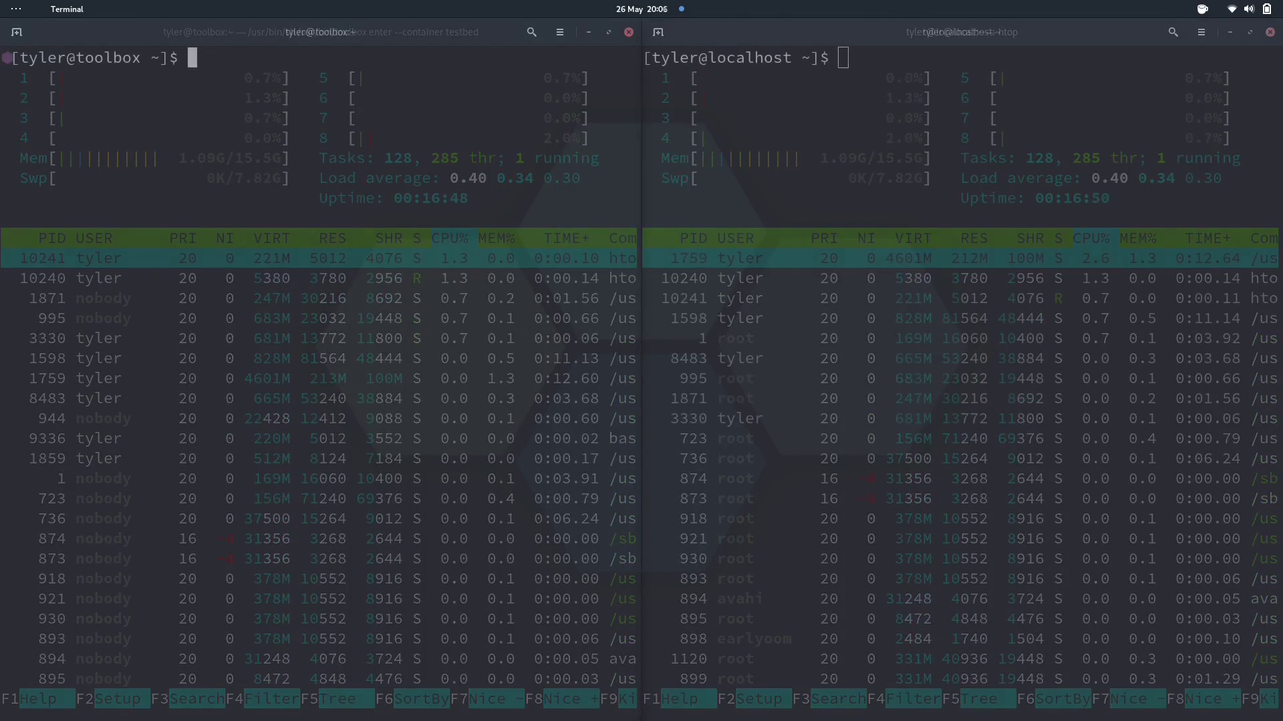
In the toolbox pane, change into ~/Documents and list its files
text(cd ~/Documents)
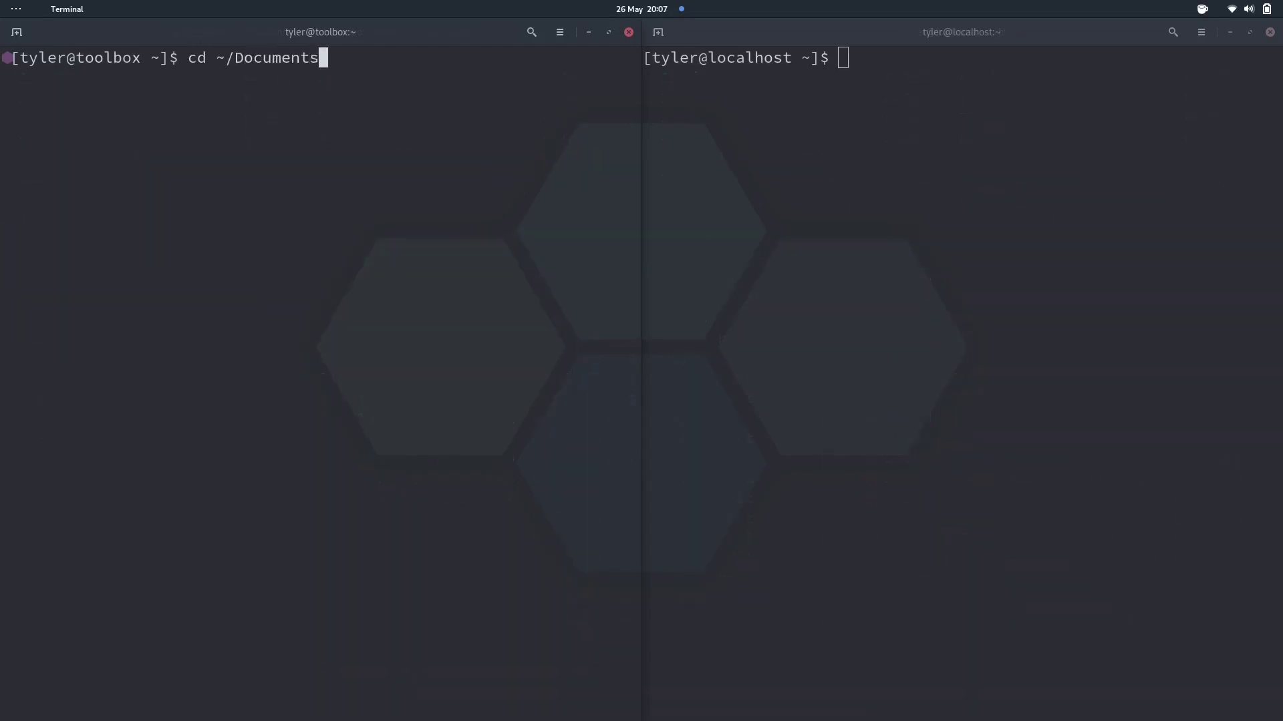
key(Return)
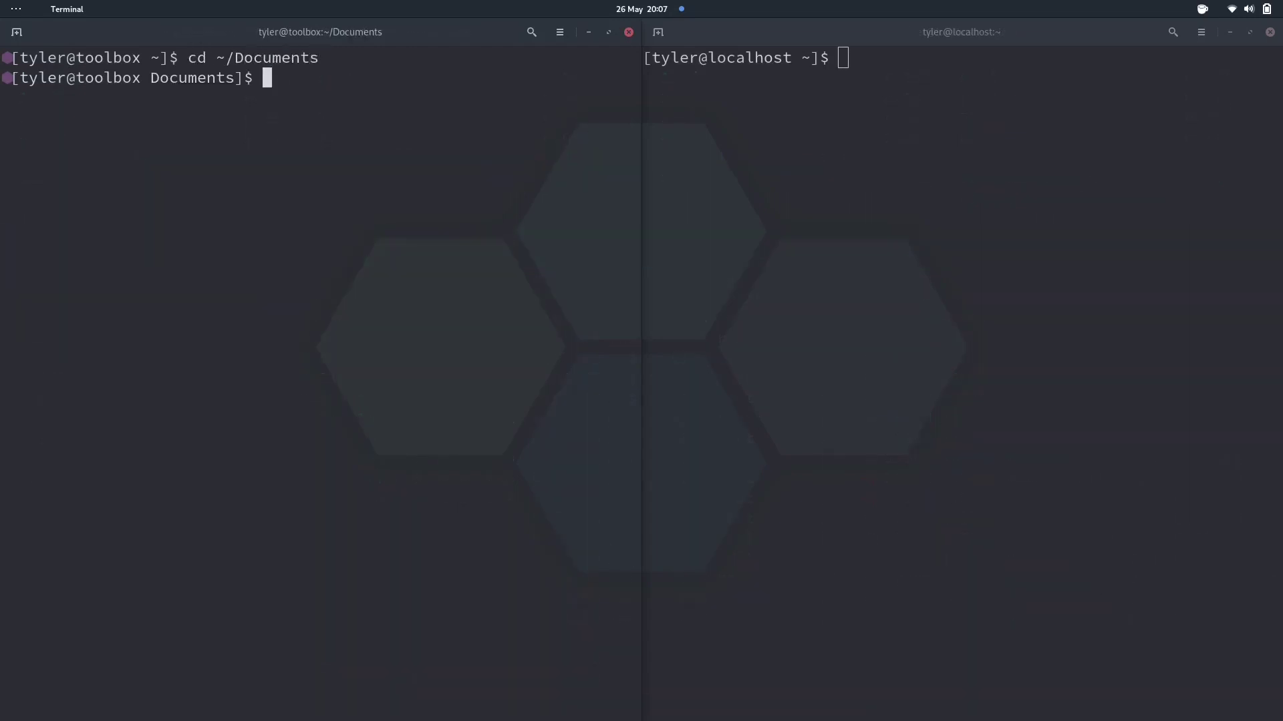
text(c)
key(BackSpace)
text(ls)
key(Return)
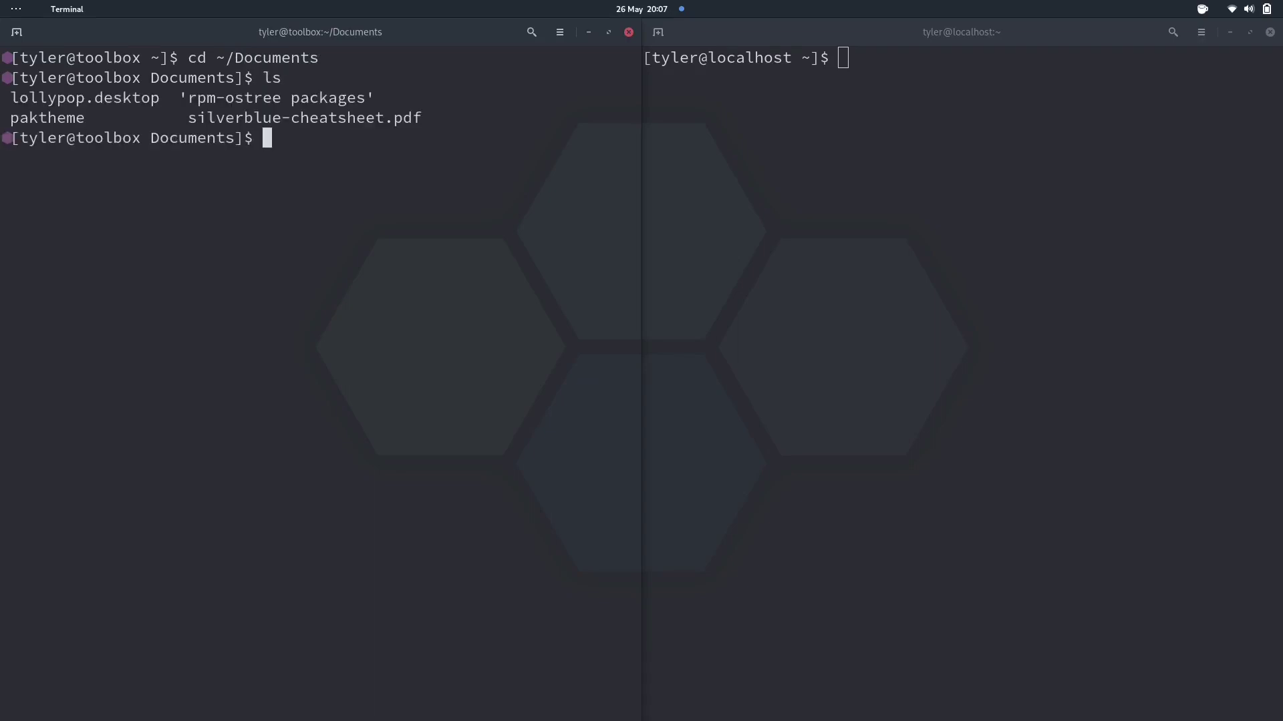
Run 'cd ~/Documents ; ls' in the host terminal pane
key(alt+Tab)
text(cd ~)
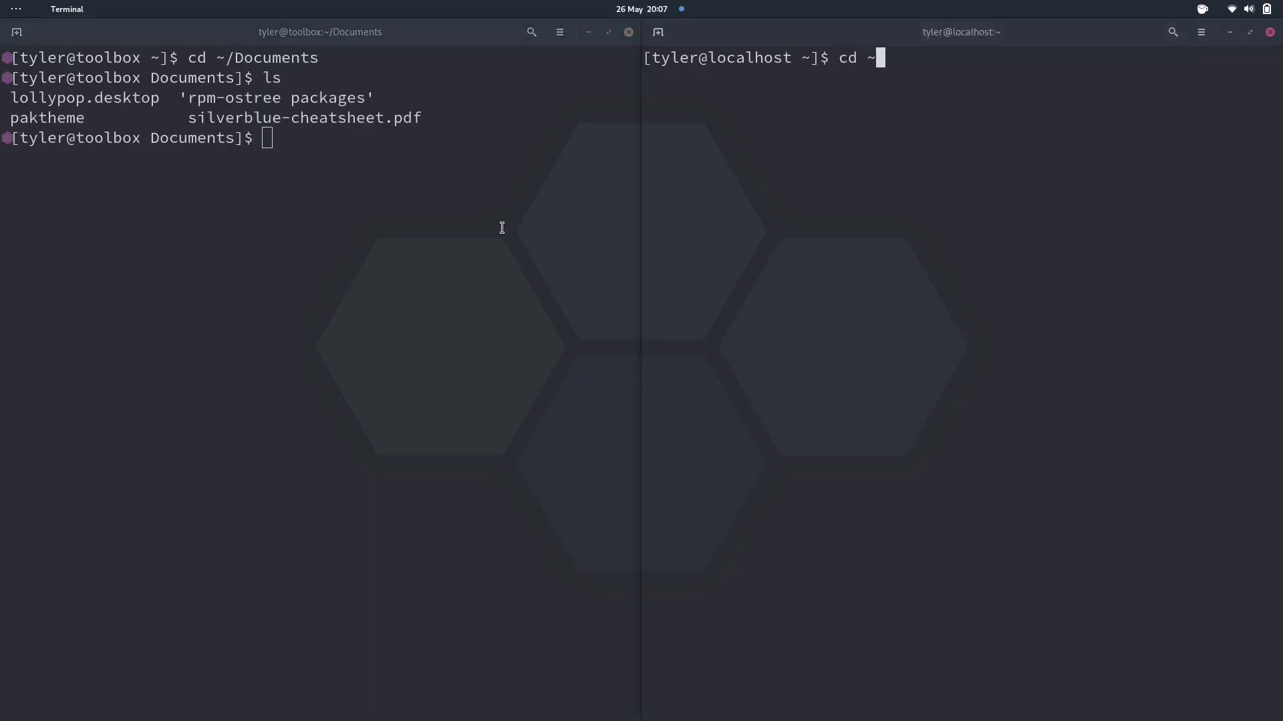
text(/Documents ; ls)
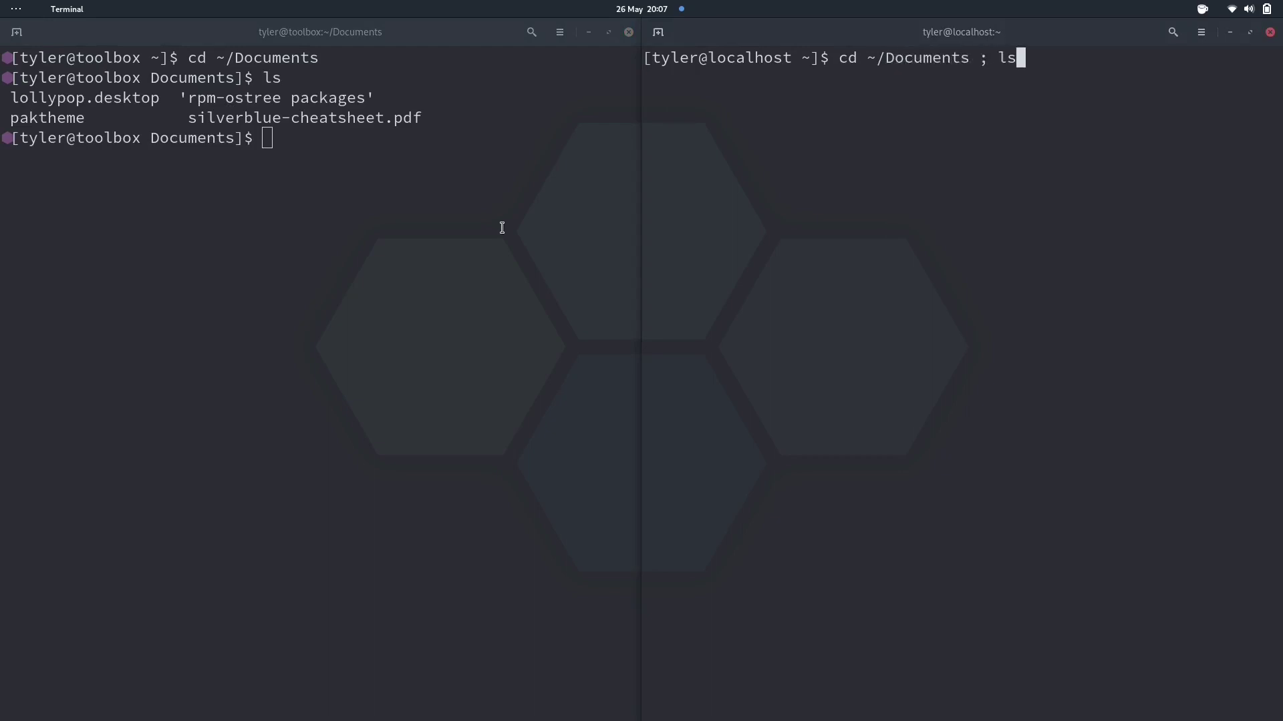
key(Return)
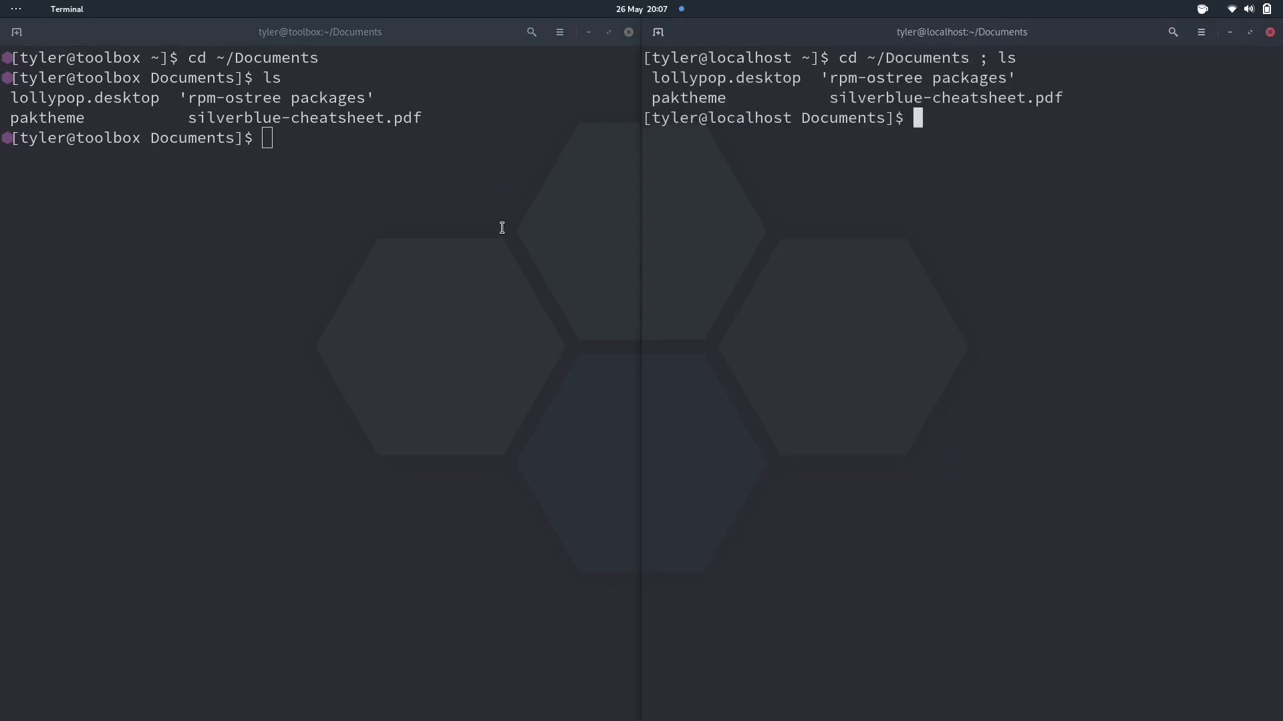
Launch gedit from the toolbox, write 'Pretty sweet, huh?' and save it as niceeeeeeeeeone
key(alt+Tab)
text(gedit)
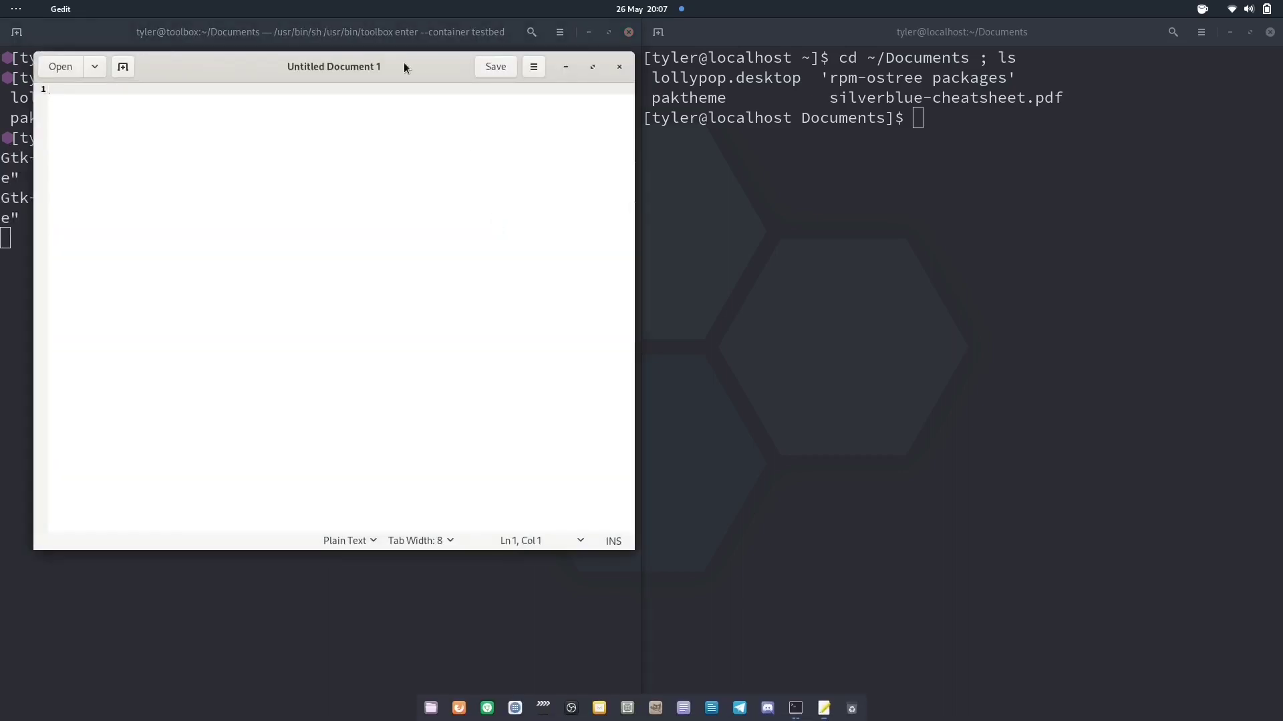
drag(403, 63, 736, 132)
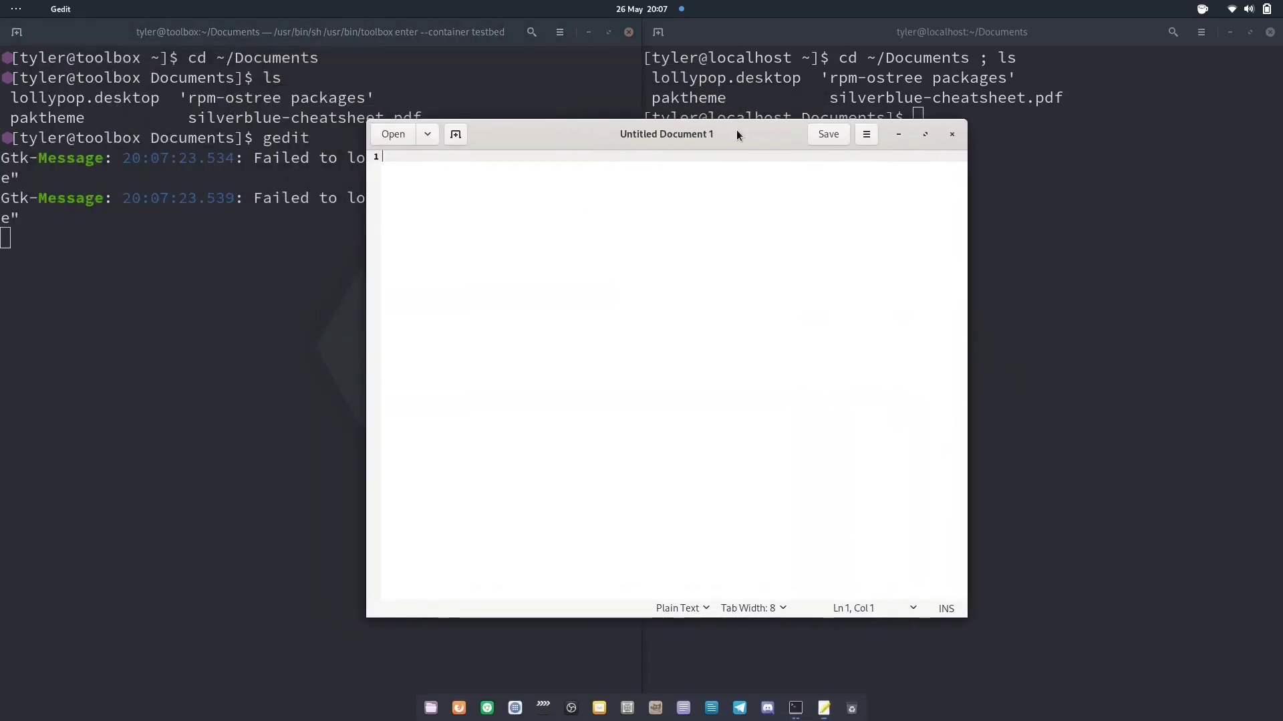
text(Pretty sweet, huh?)
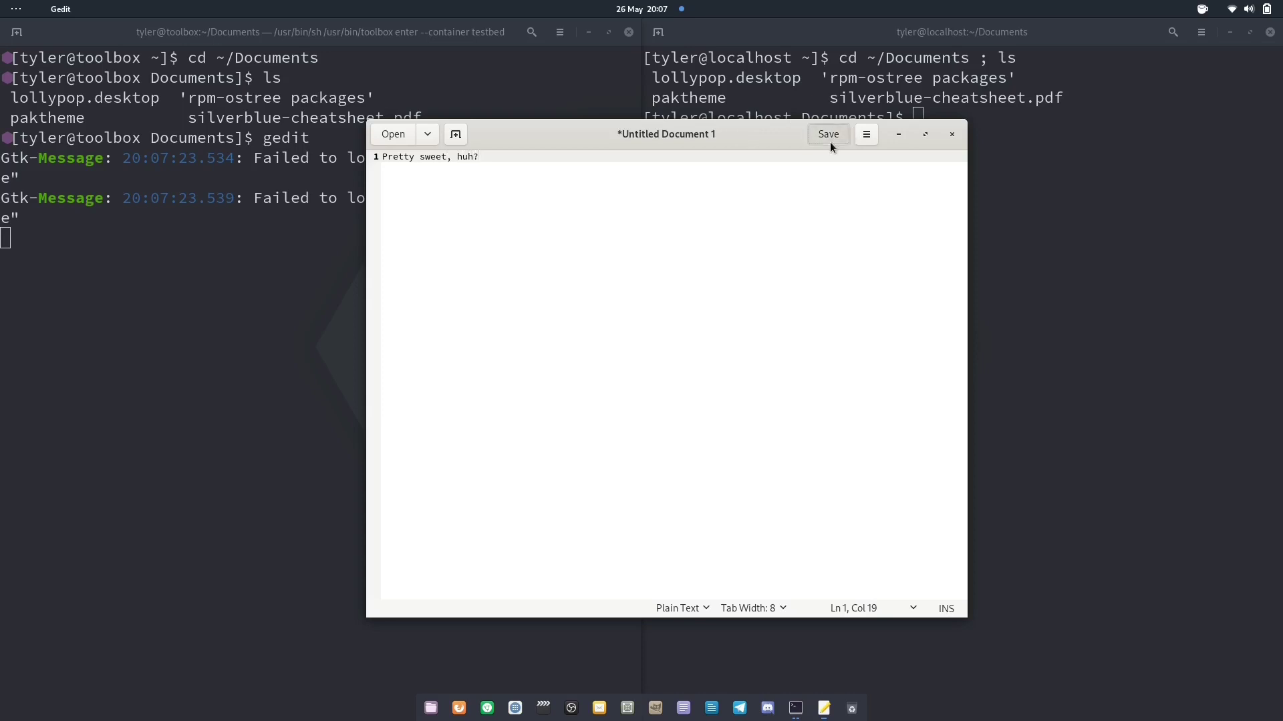
click(830, 140)
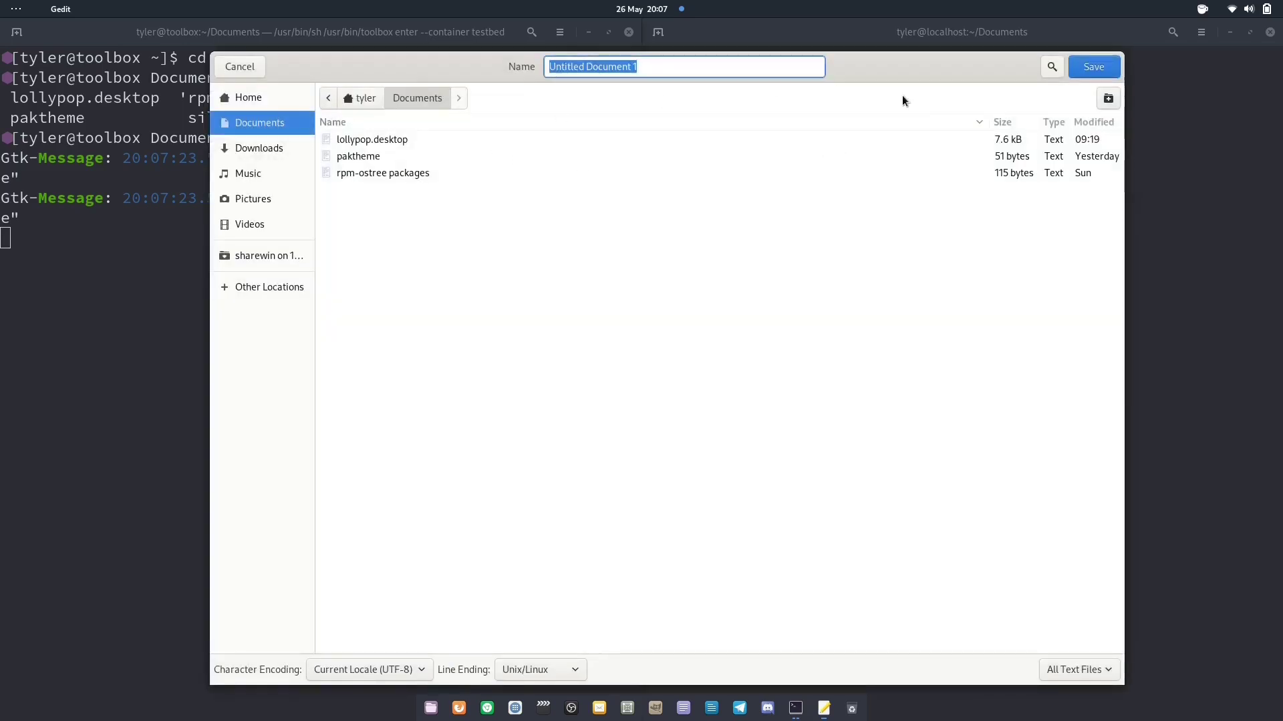
click(715, 66)
key(ctrl+a)
text(nic)
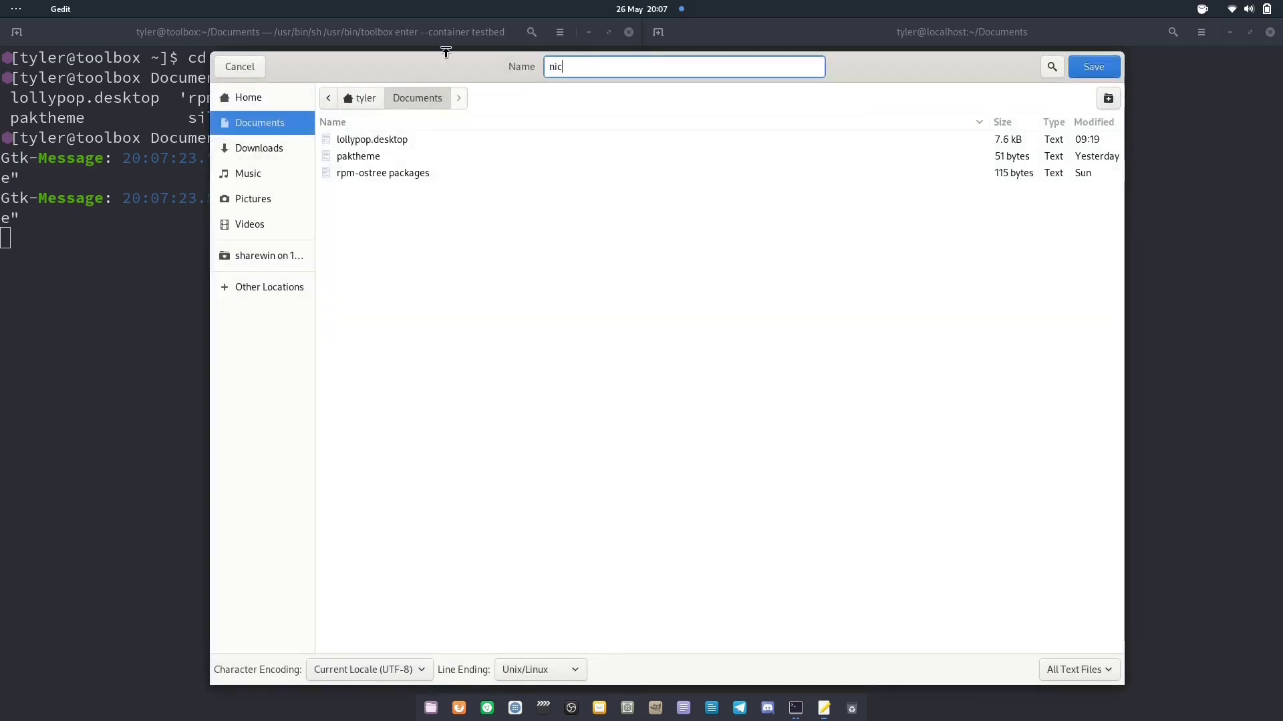
text(eeeeeeeeeone)
key(Return)
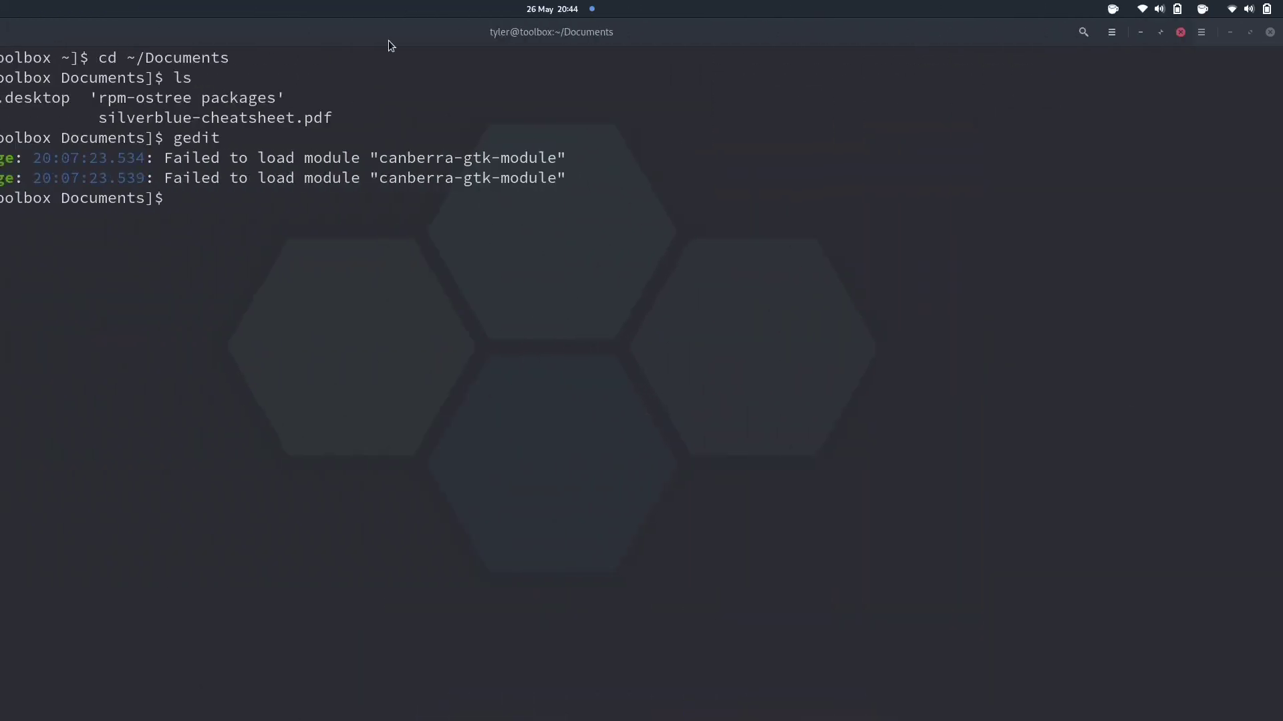
Try 'sudo dnf install lollypop' in the toolbox, then launch lollypop
text(sudo)
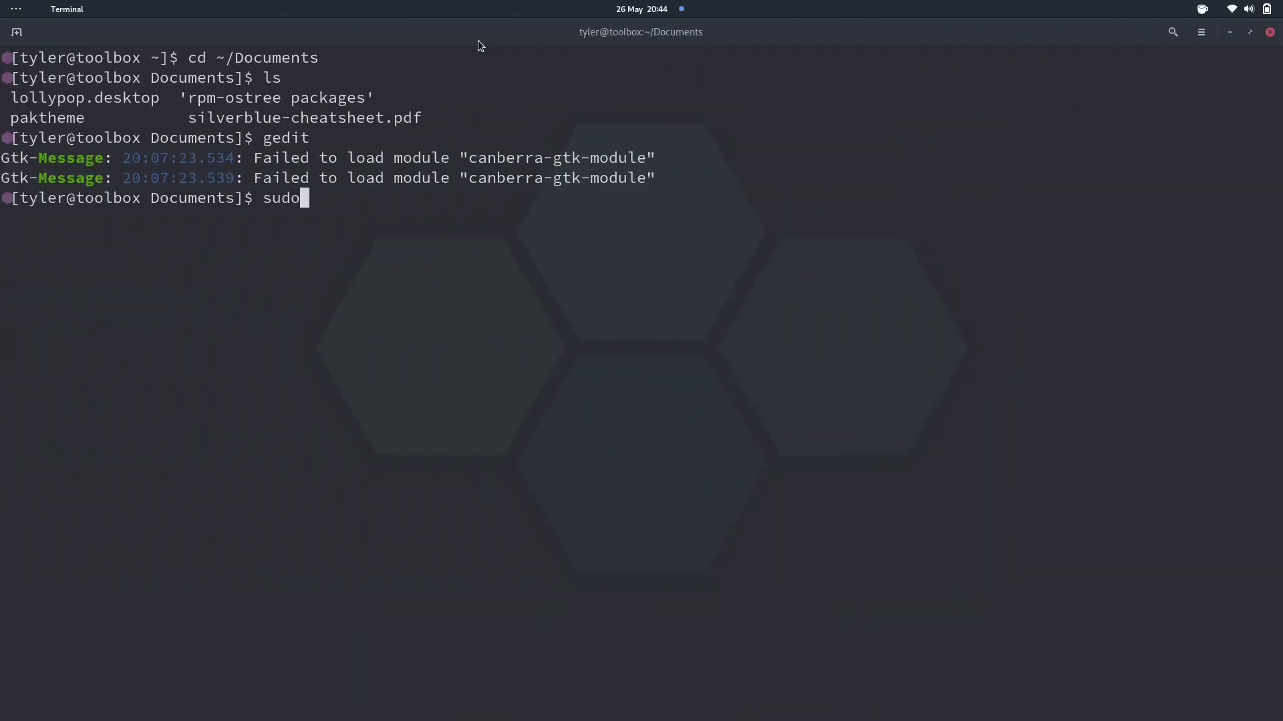
text( dnf inst)
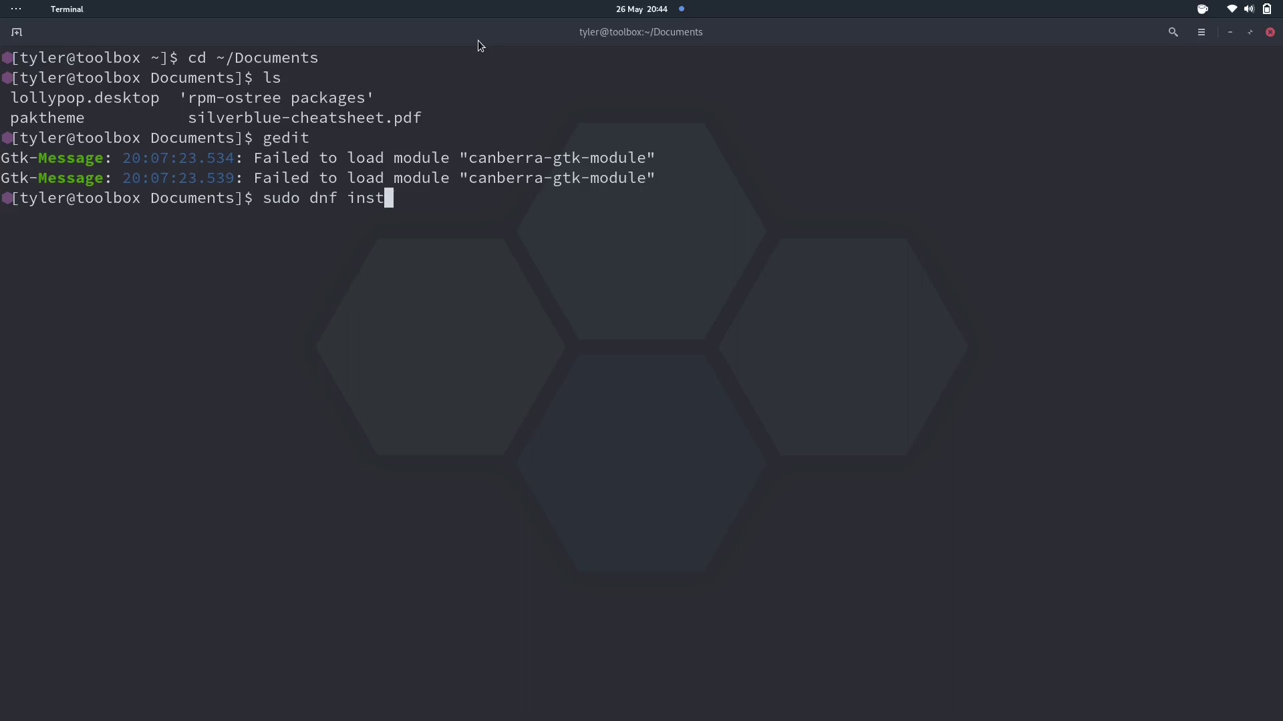
text(all lollypop)
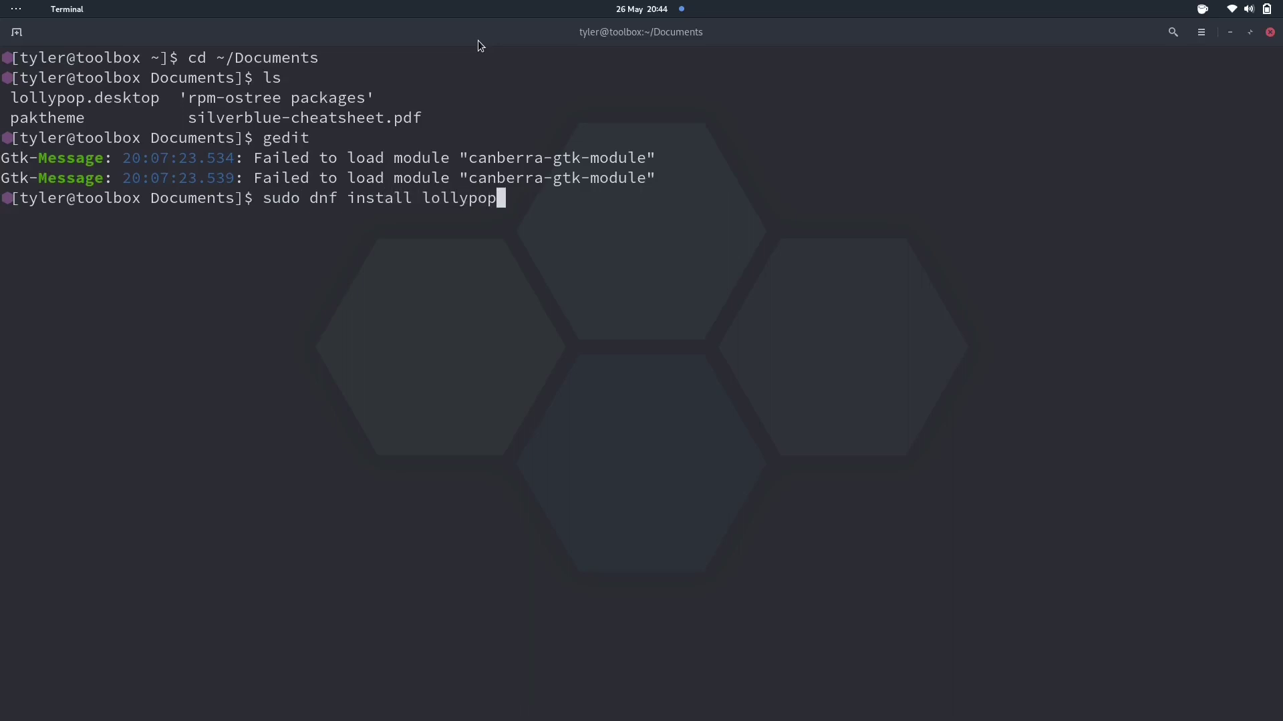
key(Return)
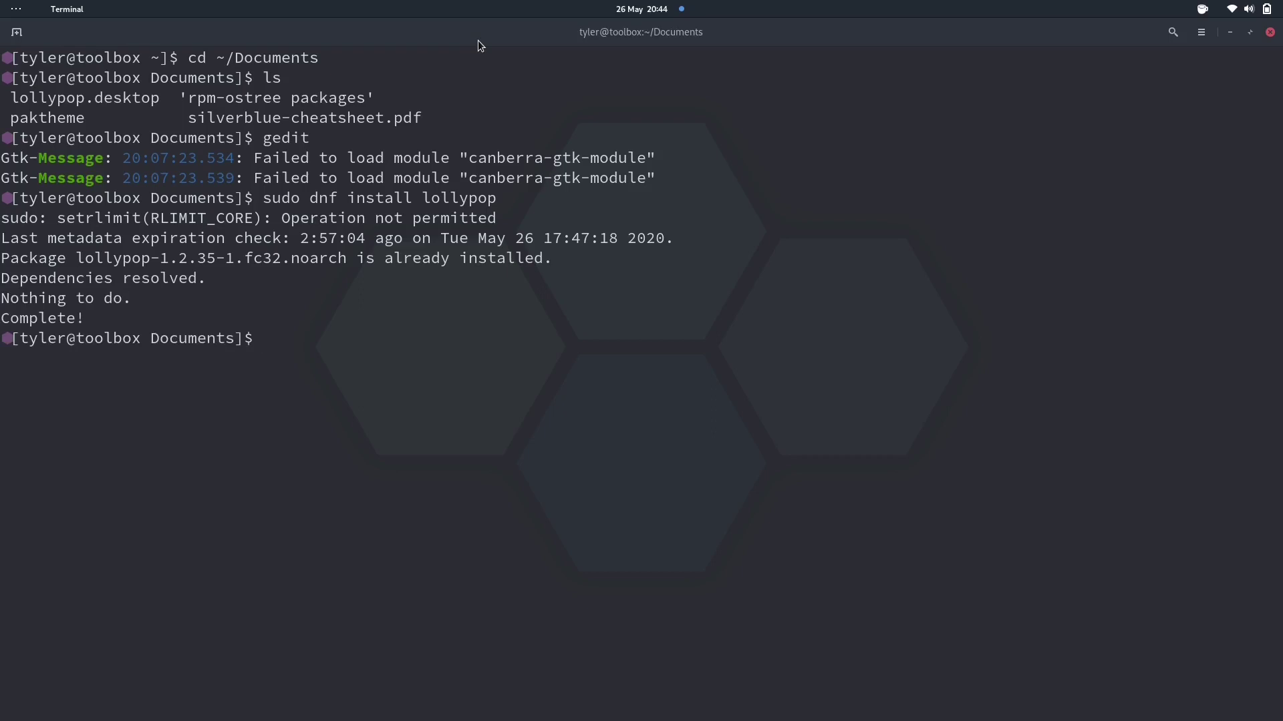
text(lollypop)
key(Return)
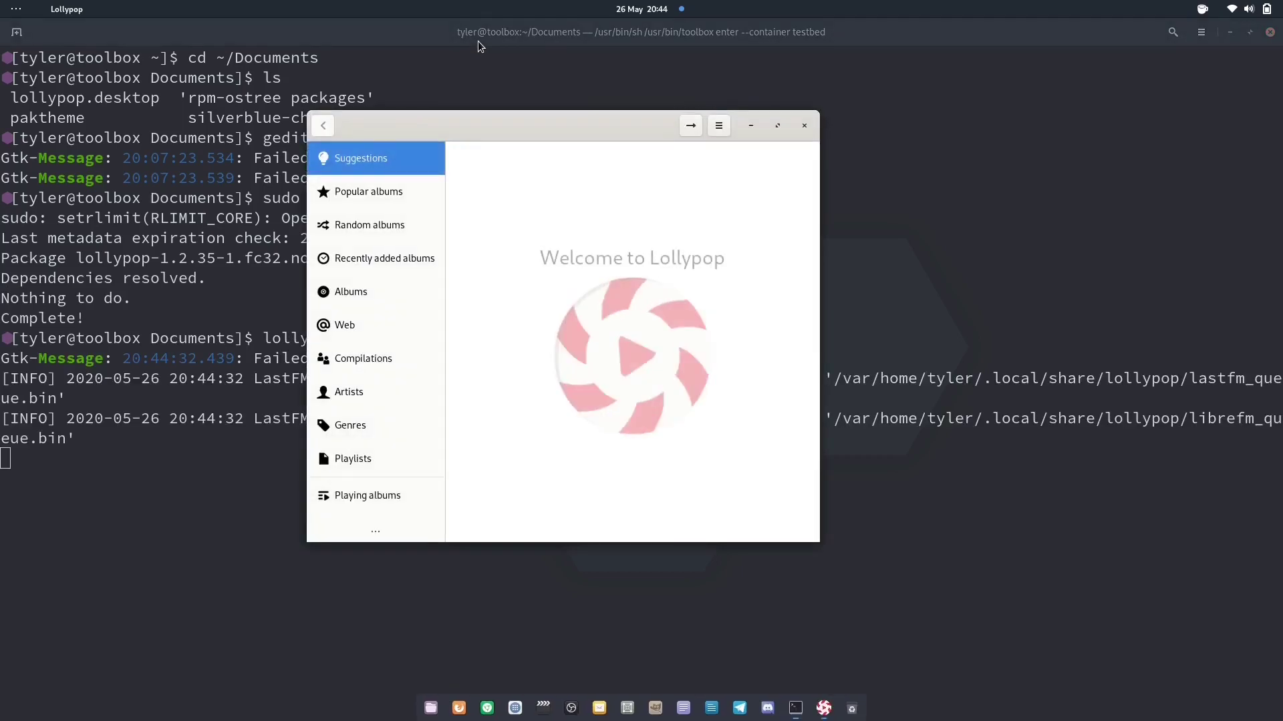
Move the Lollypop window aside, view it in the Activities overview, then close it
drag(551, 124, 643, 149)
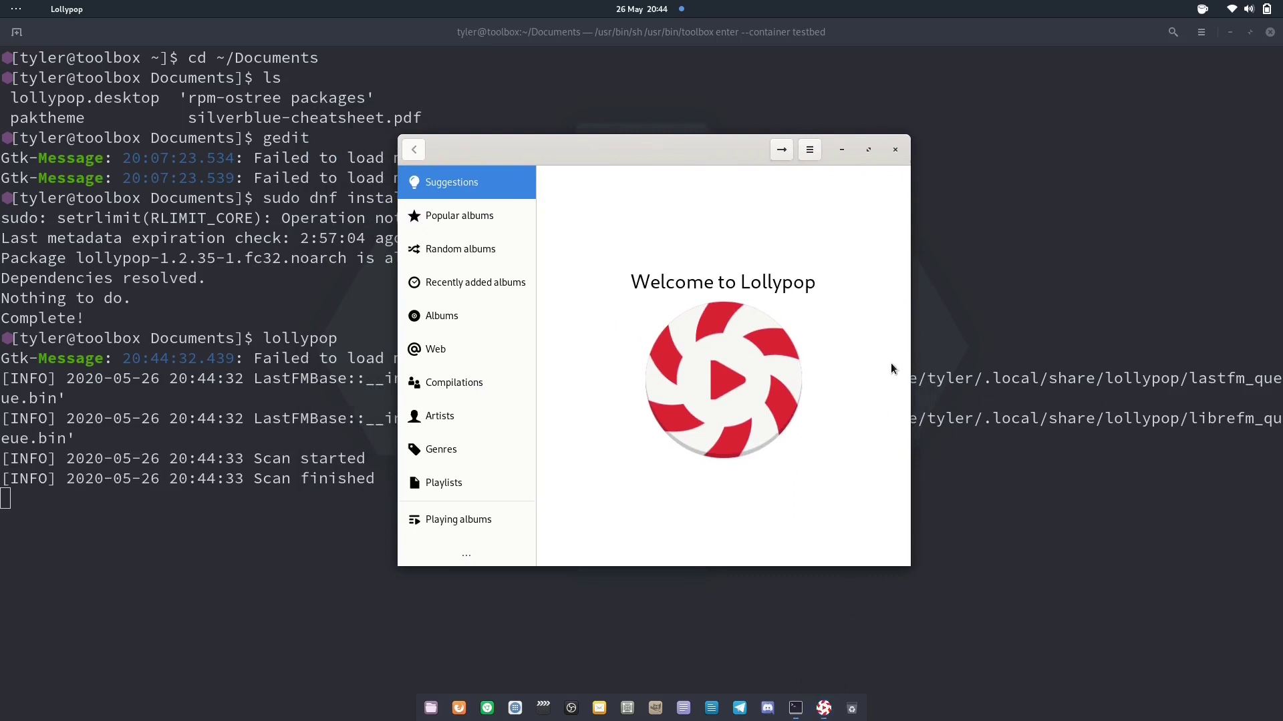
key(super)
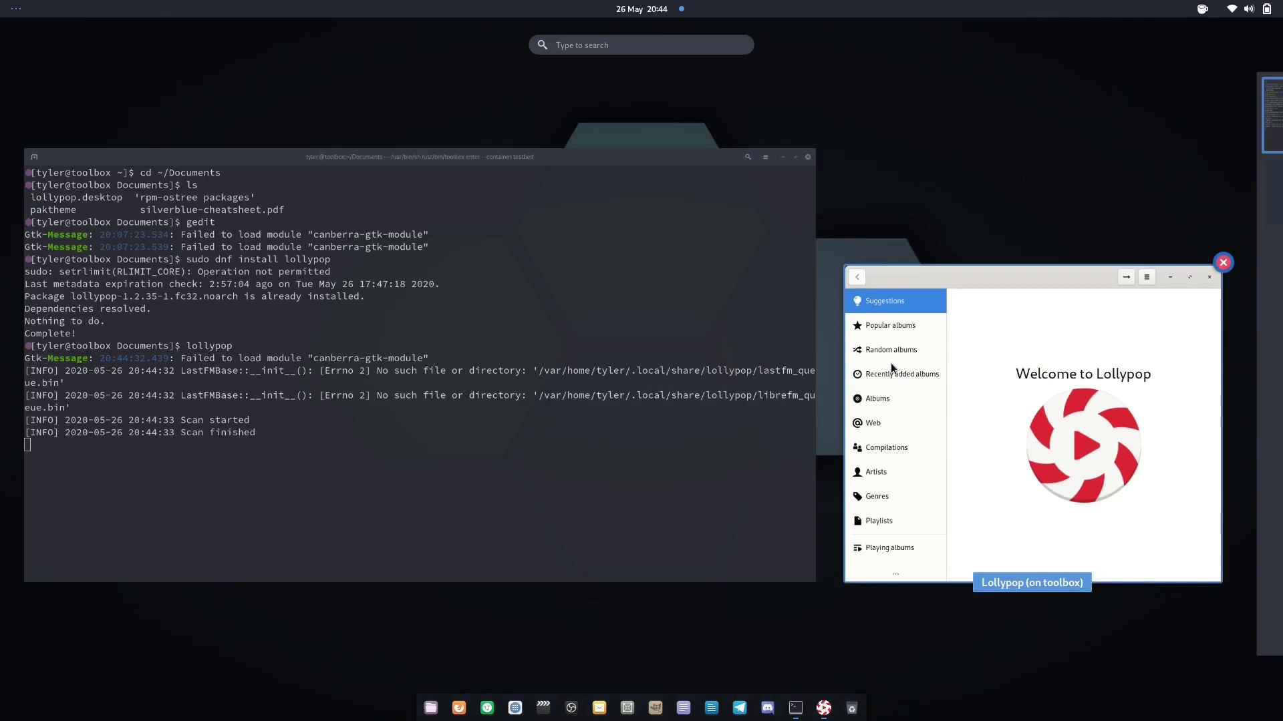
click(892, 366)
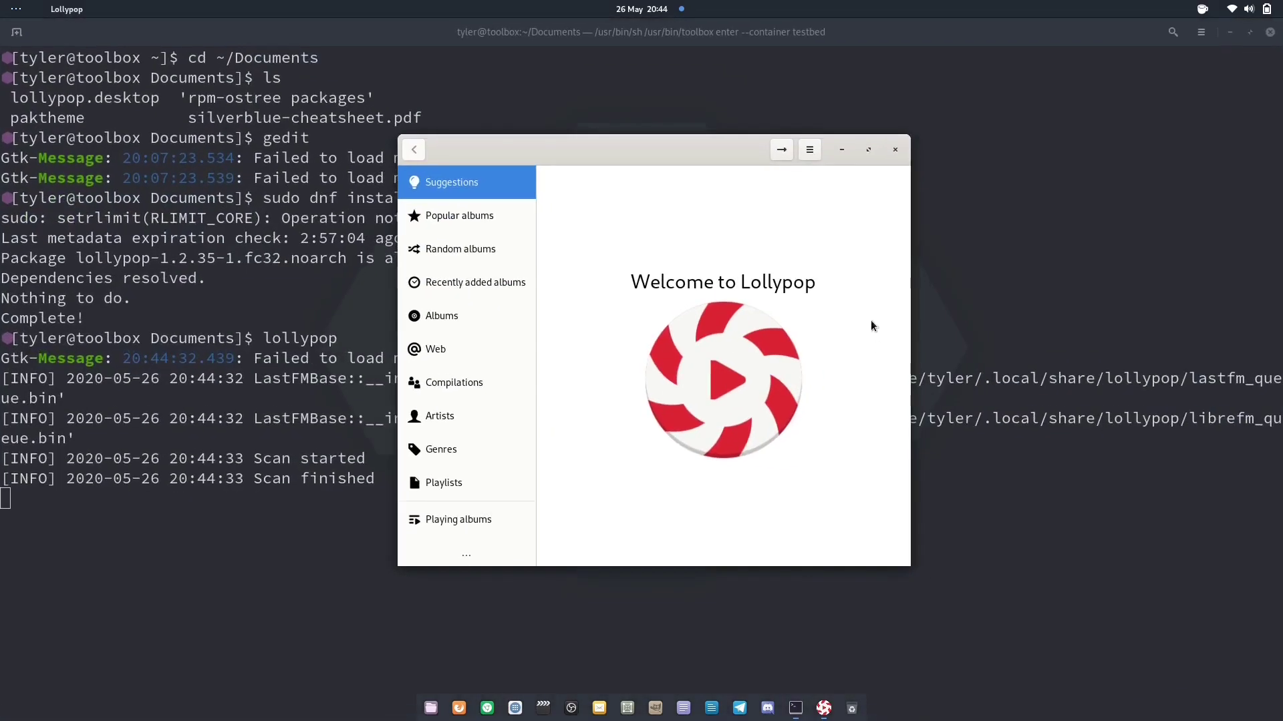
click(894, 151)
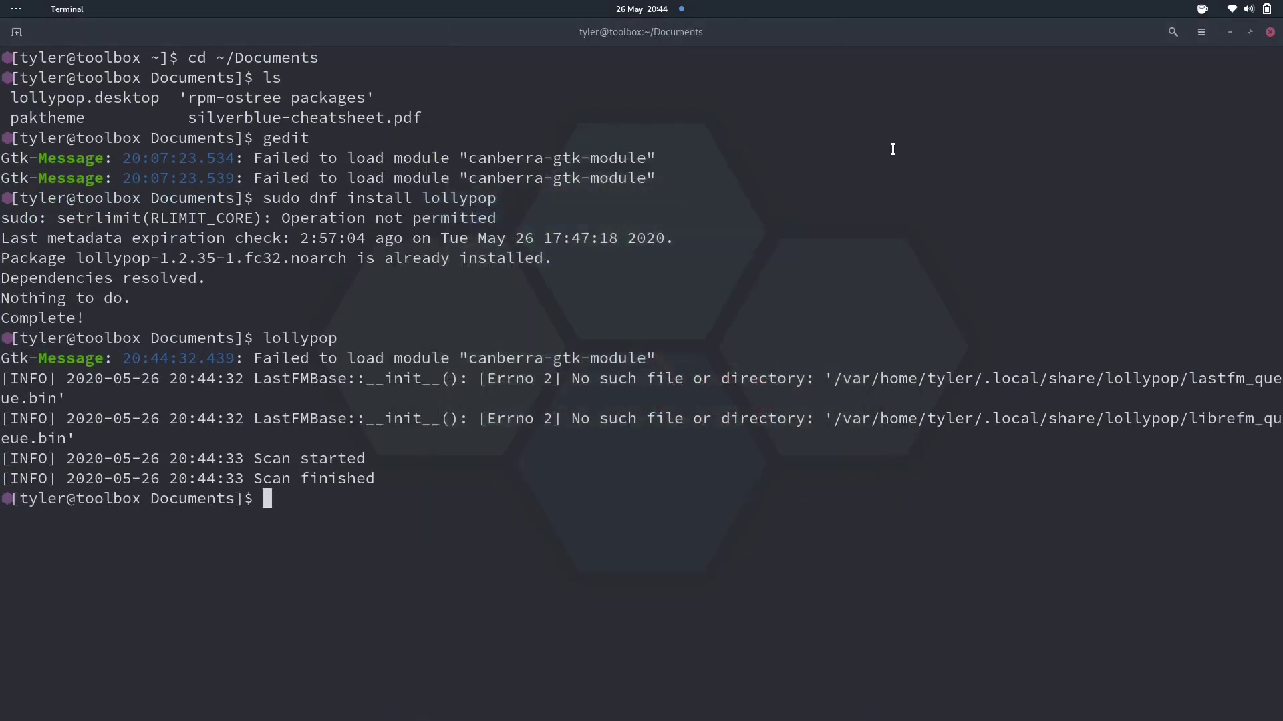
Clear the screen, run acpi (discharging, 87%), highlight that line, and type exit
text(clear)
key(Return)
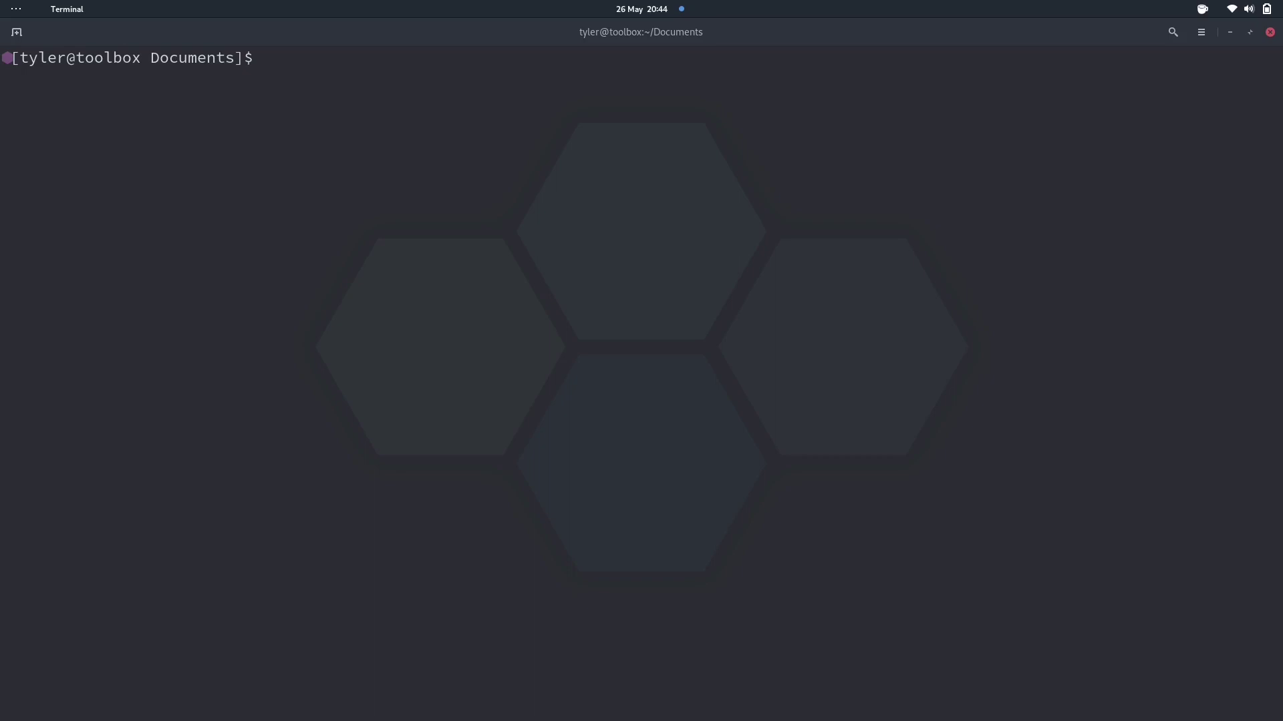
text(acpi)
key(Return)
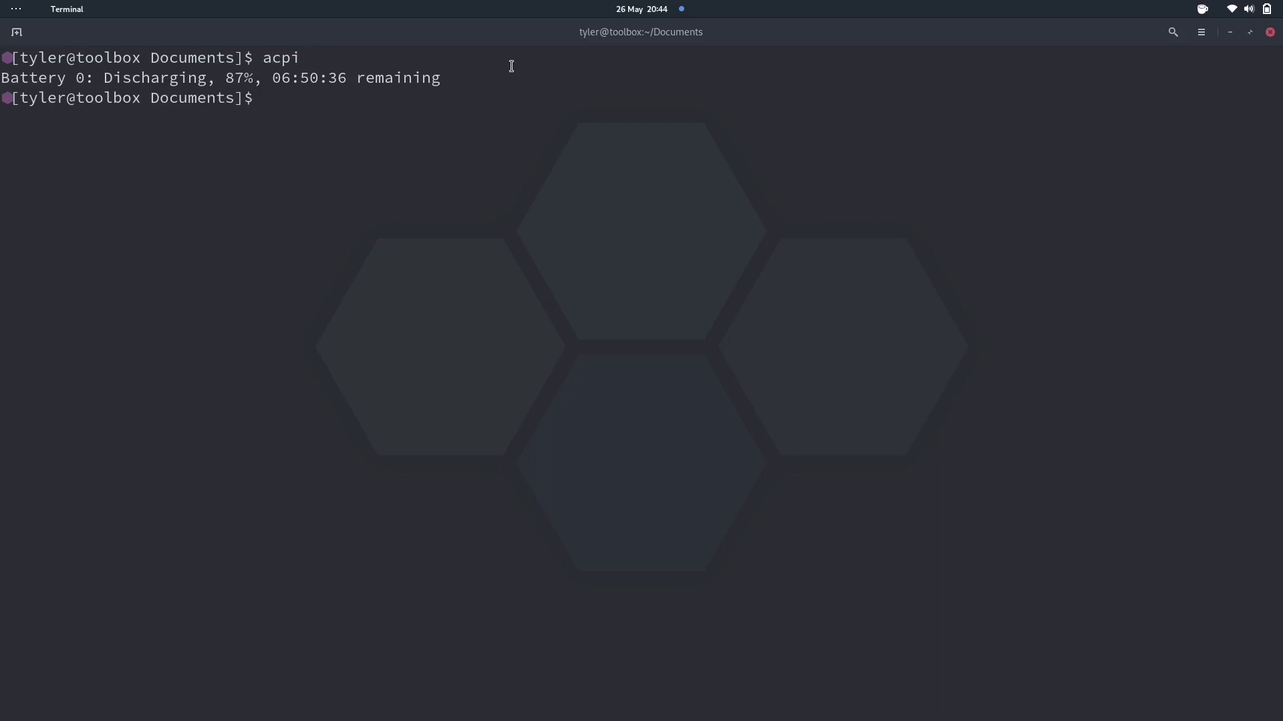
drag(447, 78, 2, 80)
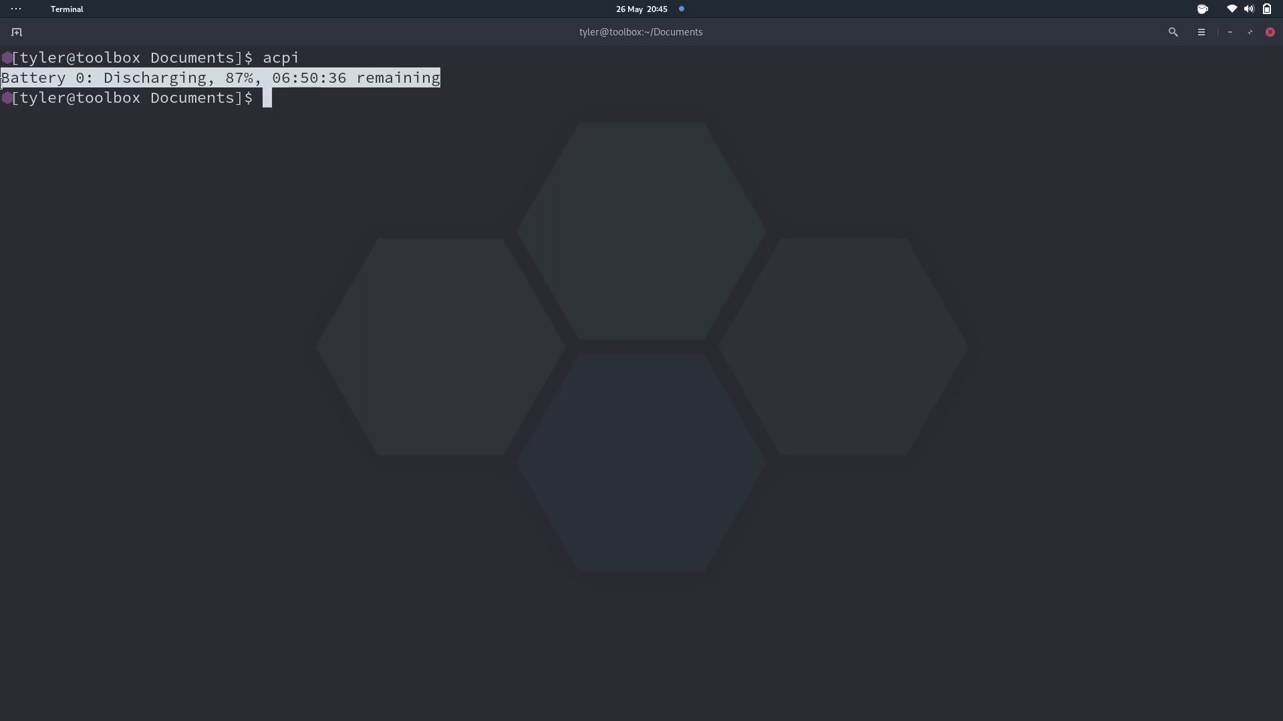
text(exit)
key(Return)
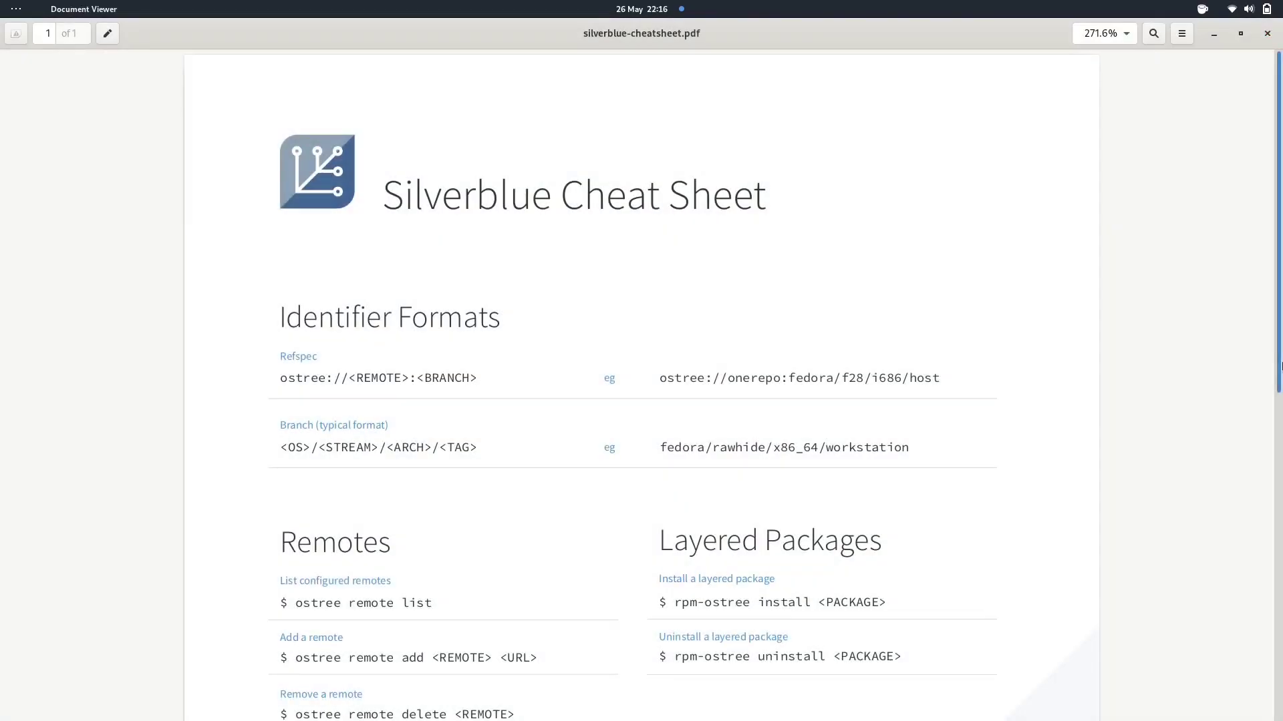
drag(1280, 366, 1280, 709)
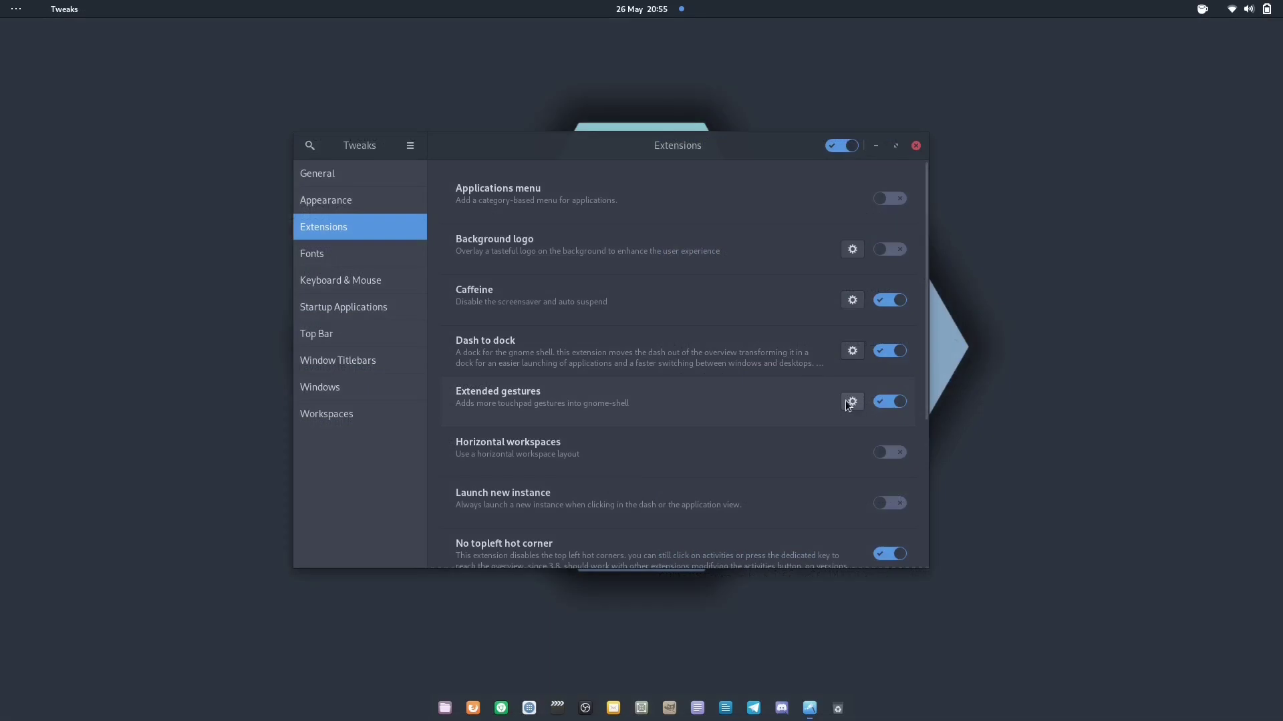
Open the Extended gestures settings, centre the dialog, and toggle show-desktop with Super+D
click(849, 403)
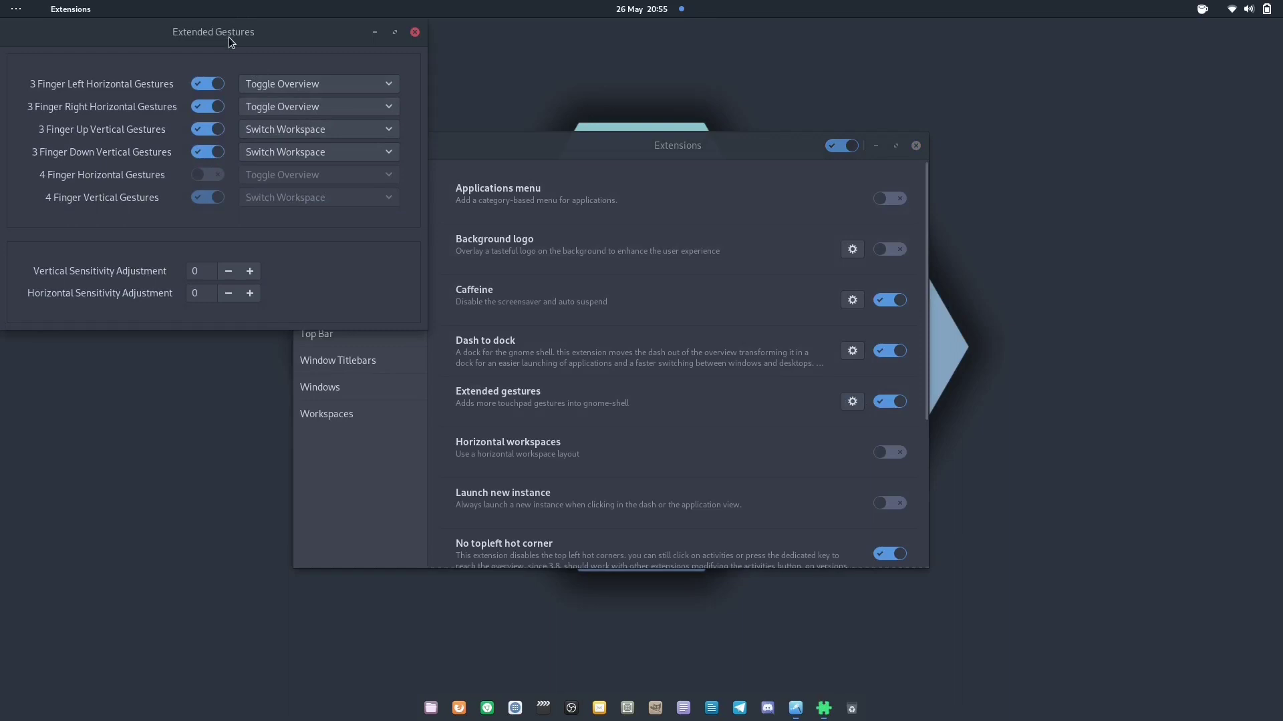
drag(228, 37, 642, 217)
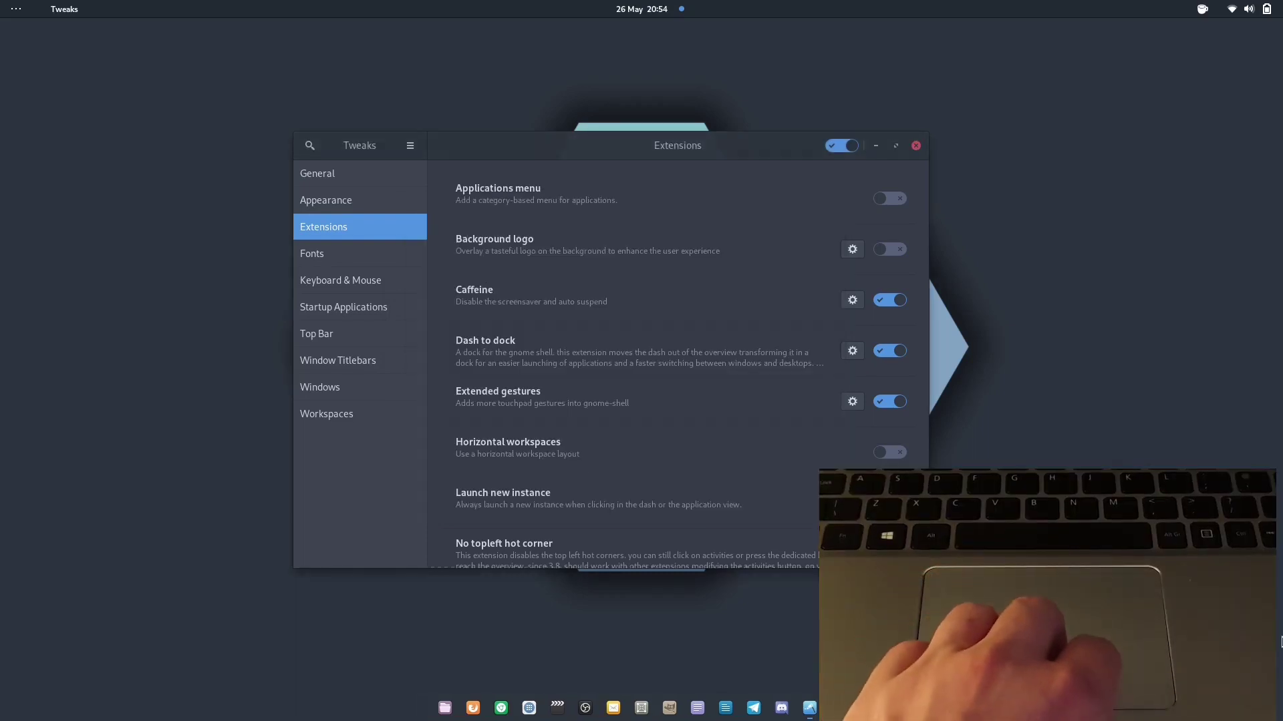
key(super+d)
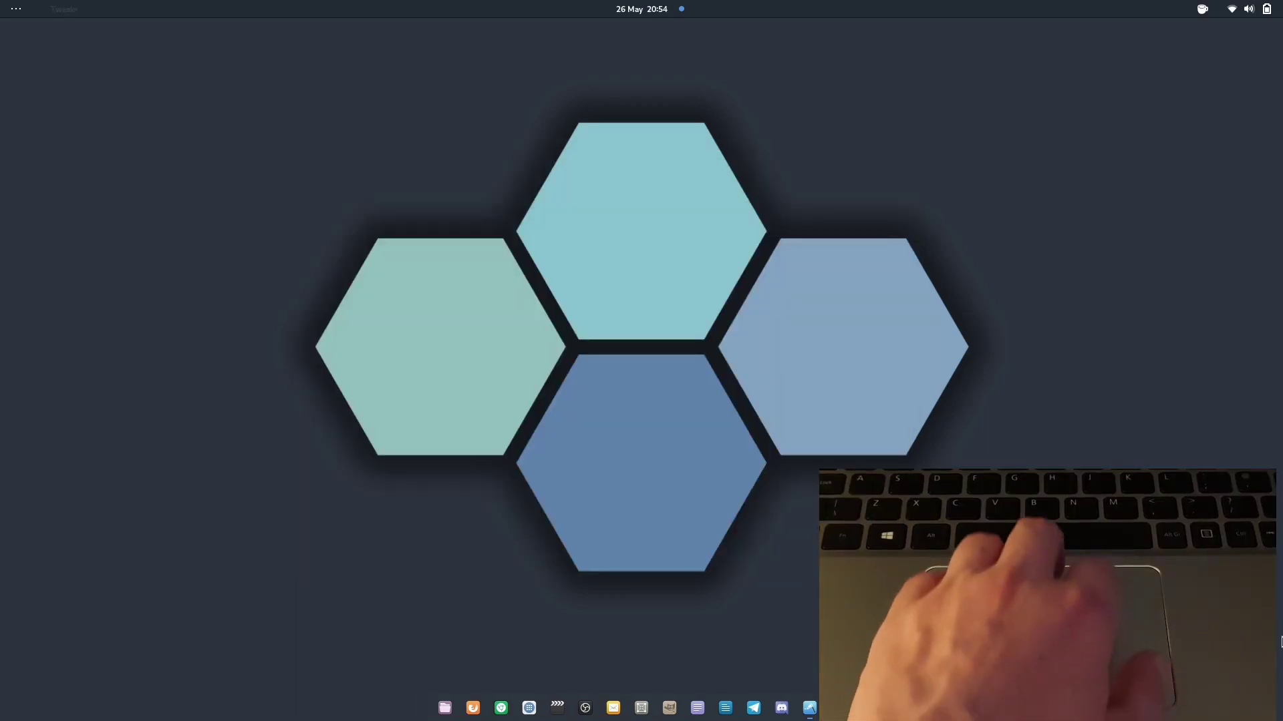
key(super+d)
key(super+d)
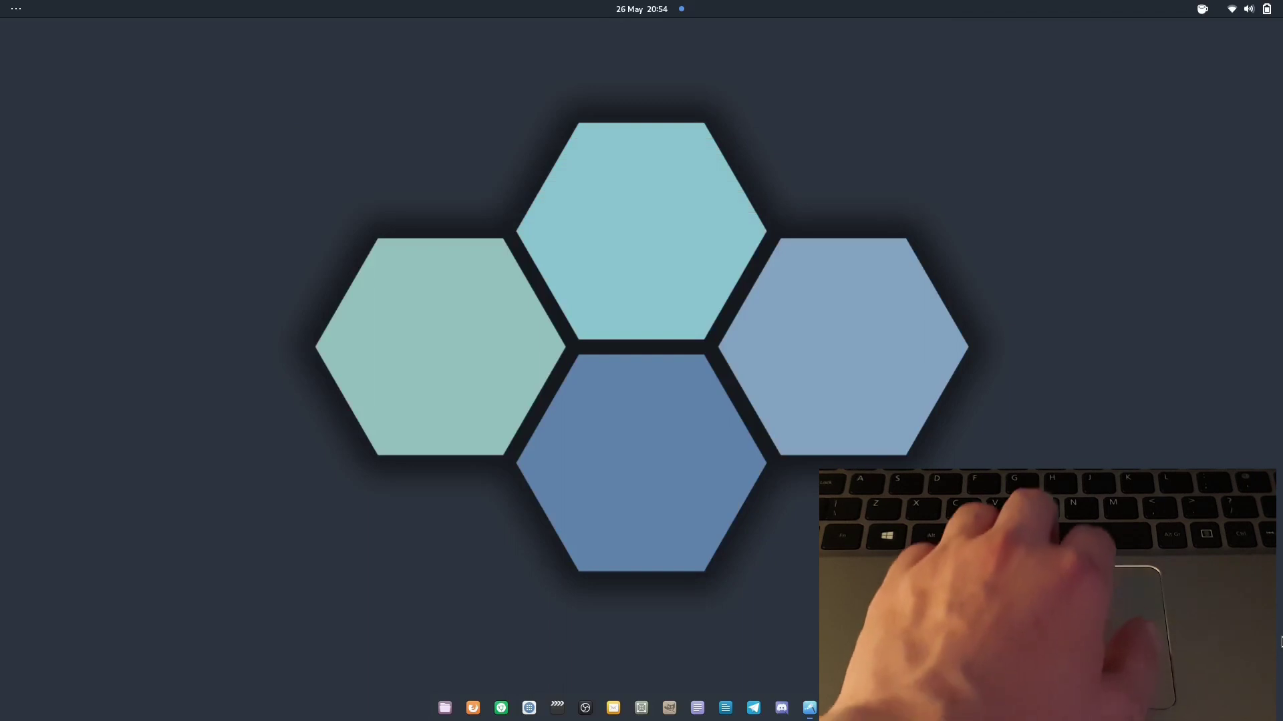
key(super+d)
key(super+d)
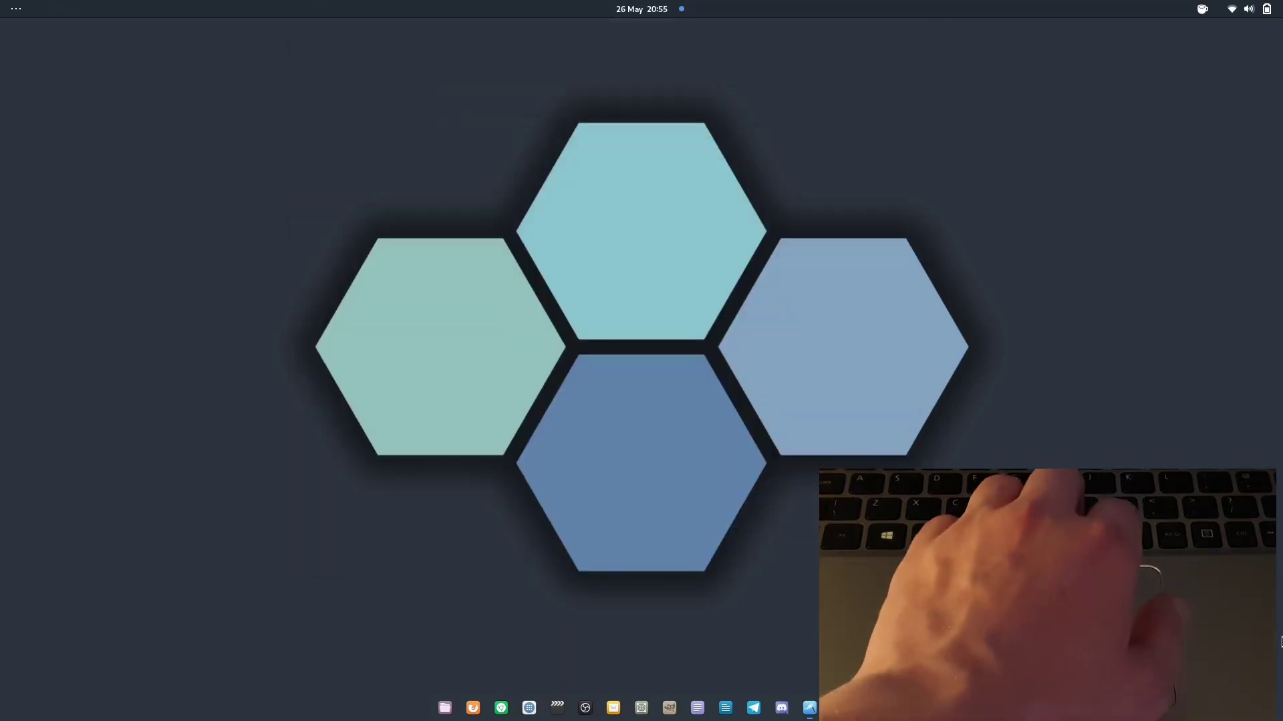
key(super+d)
key(super+d)
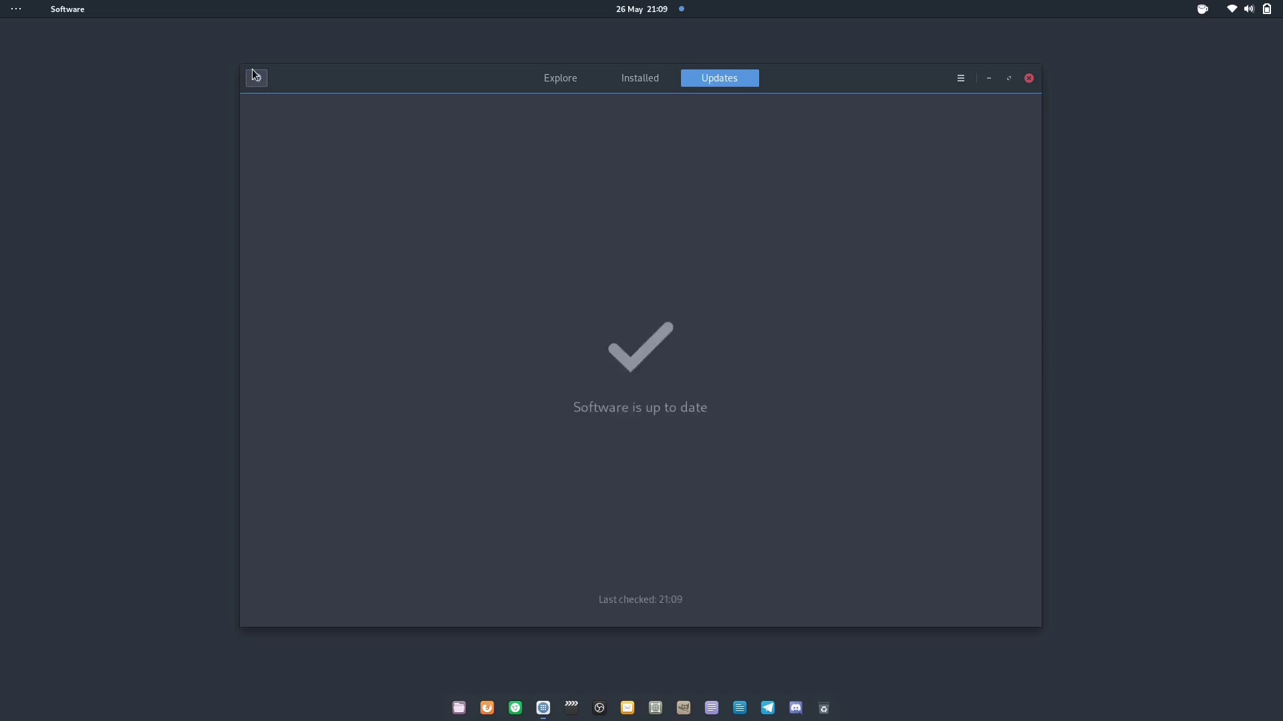
Refresh the Updates page, run the flatpak update, and relaunch GNOME Software
click(253, 72)
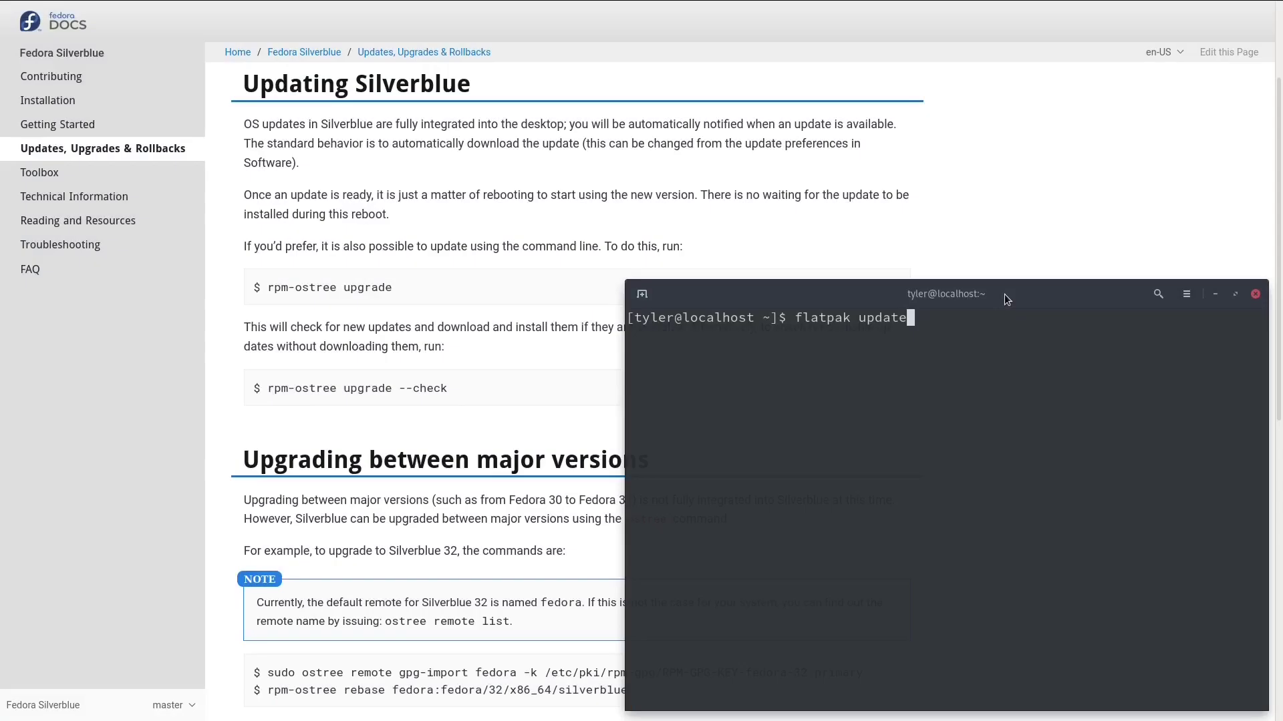
key(Return)
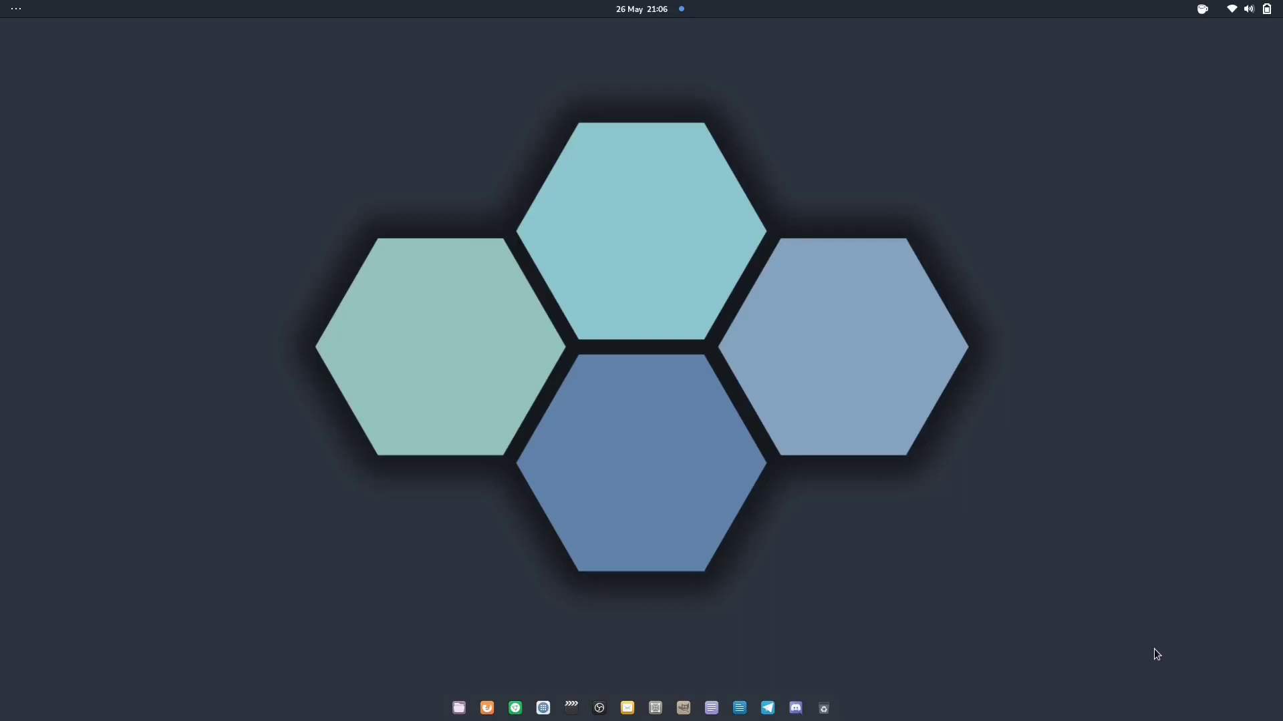
key(super)
text(soft)
key(Return)
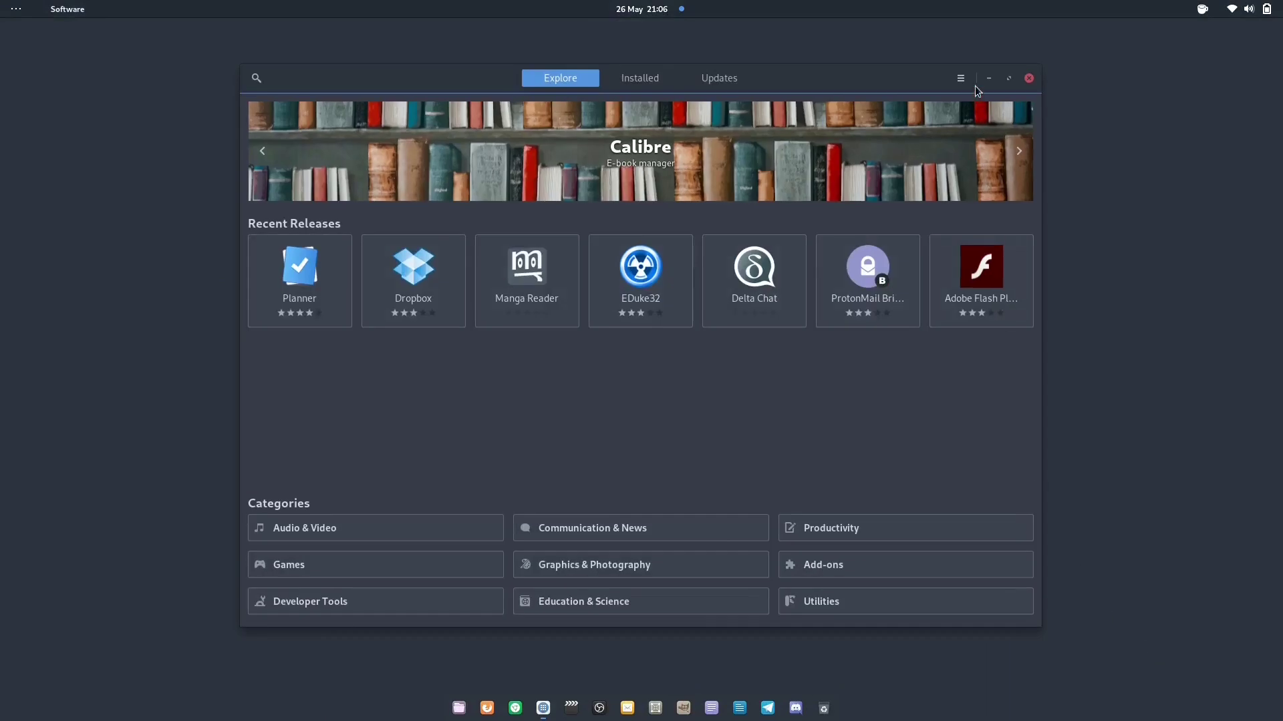
In Update Preferences, switch on Automatic Updates and Automatic Update Notifications
click(962, 79)
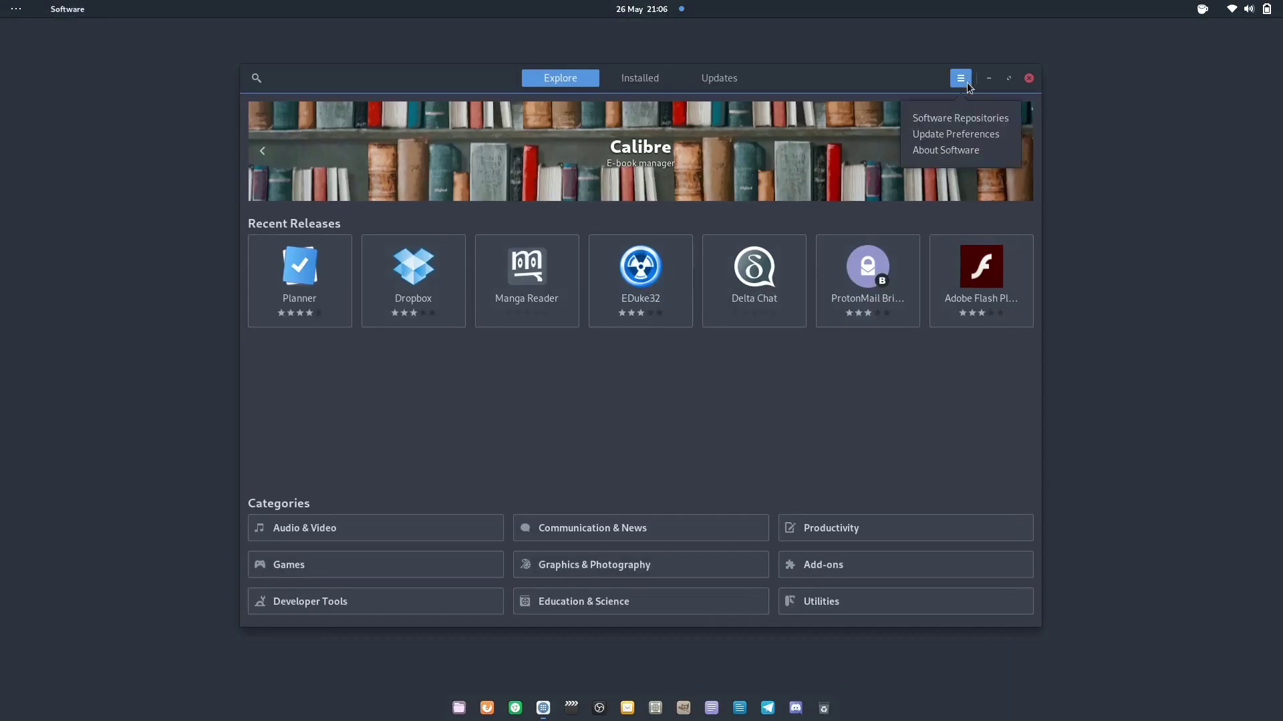
click(954, 140)
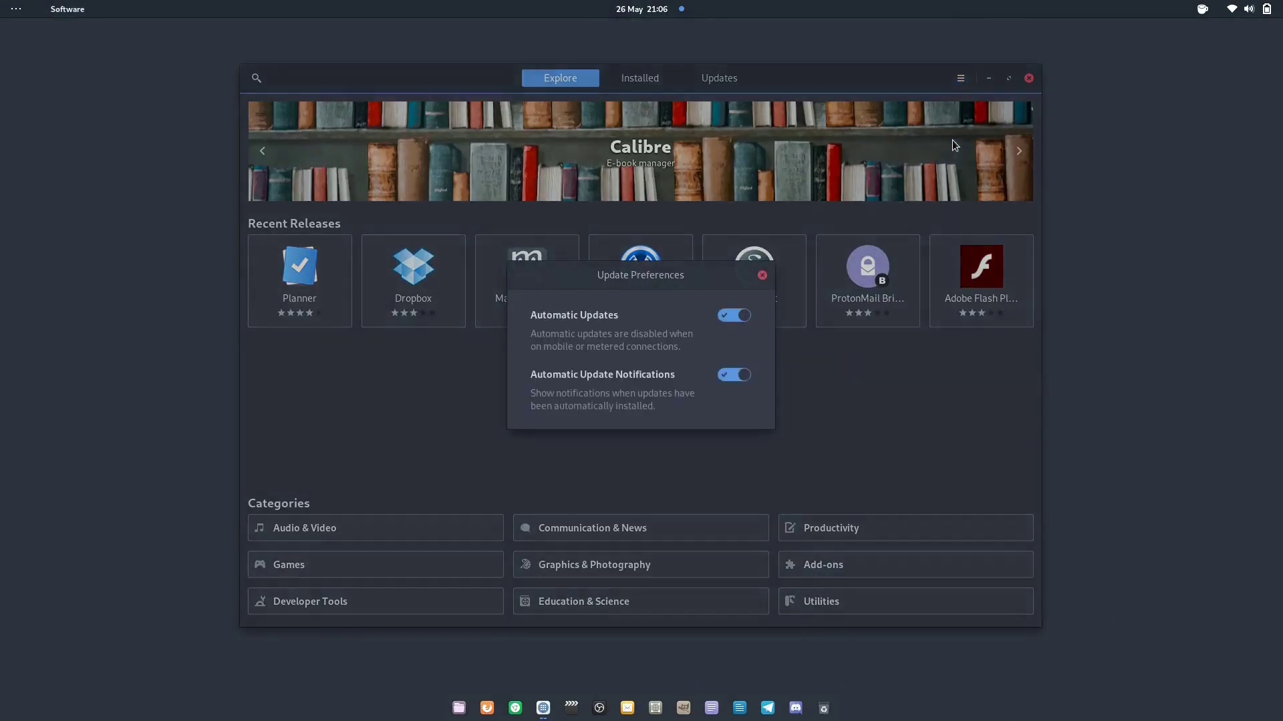
click(731, 317)
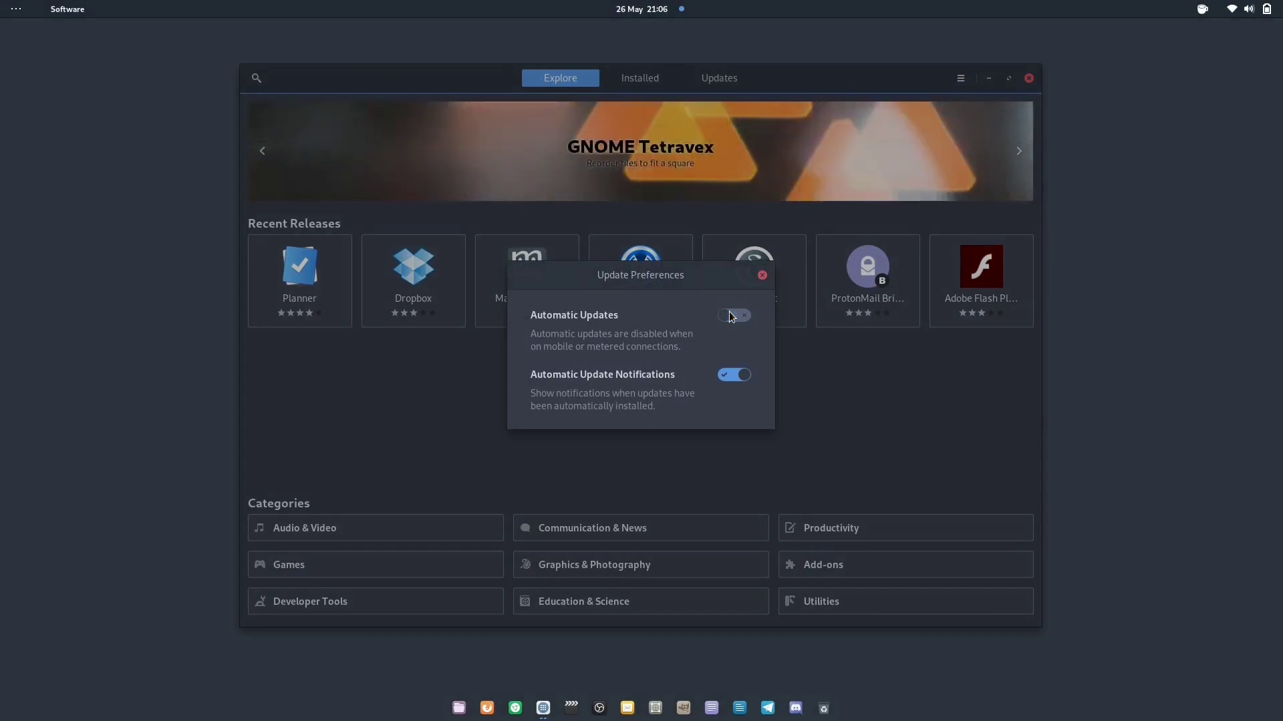
click(731, 317)
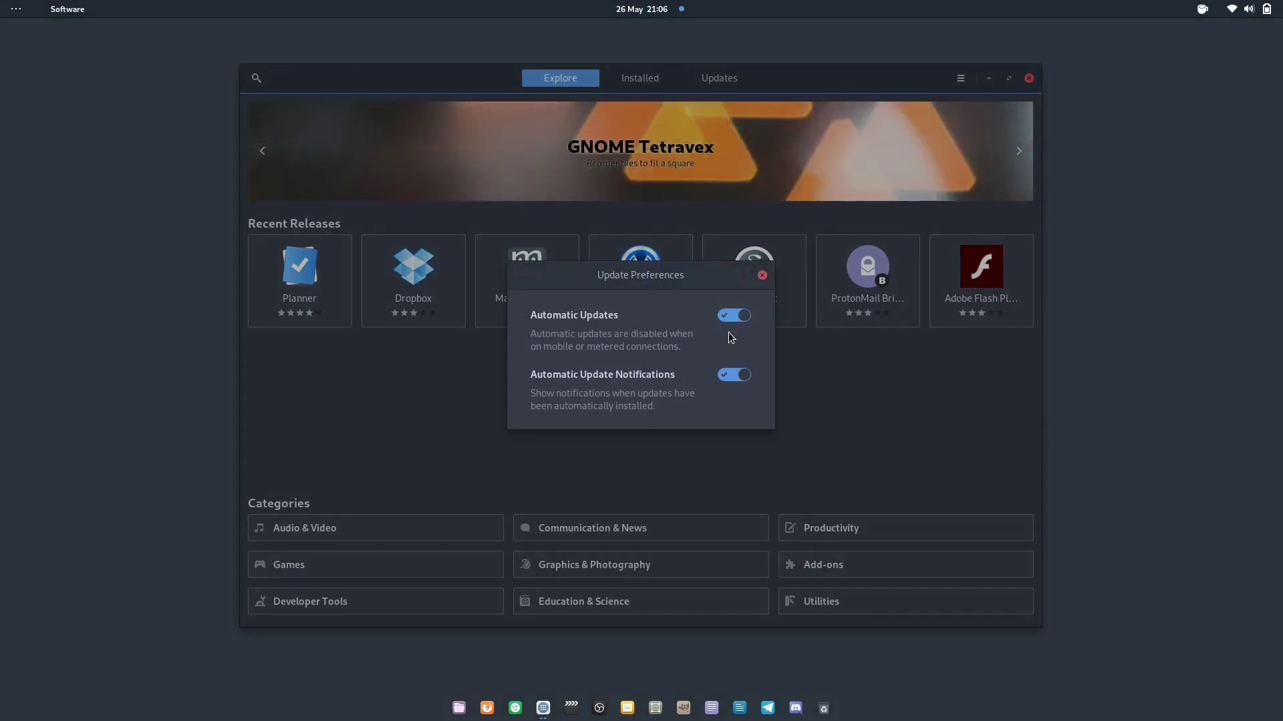
click(731, 375)
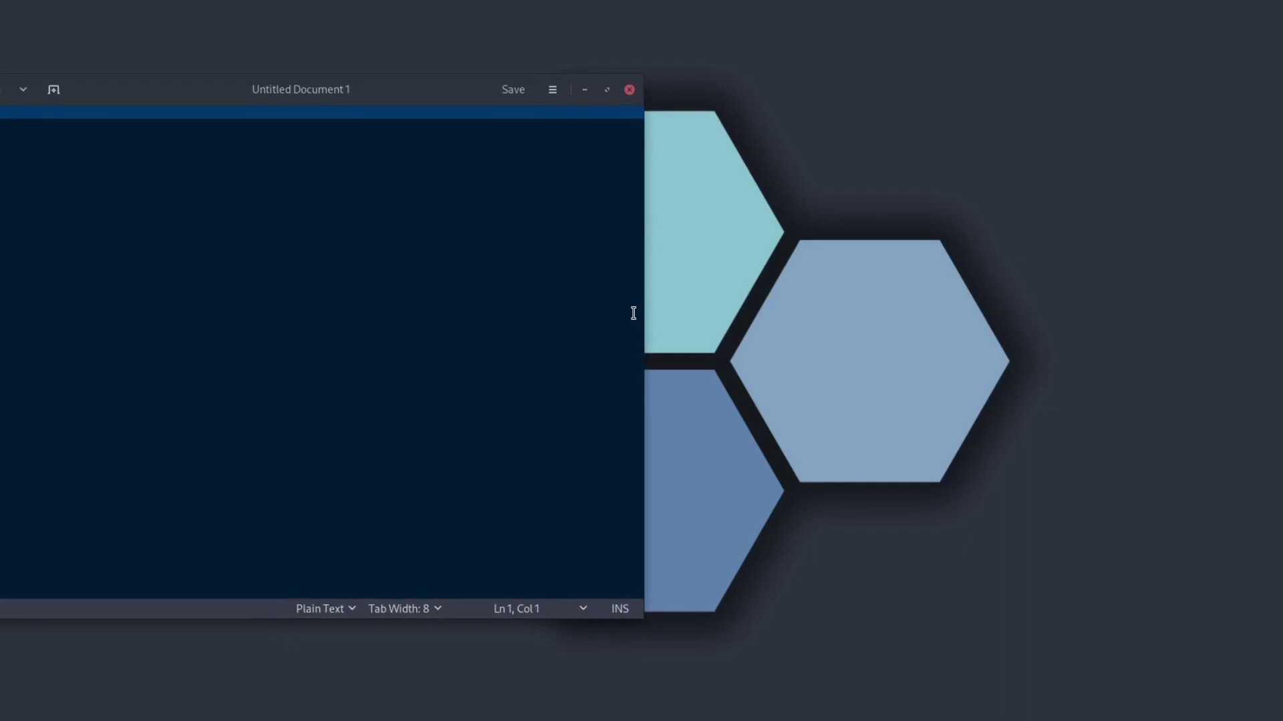
Center the gedit window and type "I'm a fan!!!!!!!!!!!!!" on line 1 of Untitled Document 1
drag(439, 93, 773, 103)
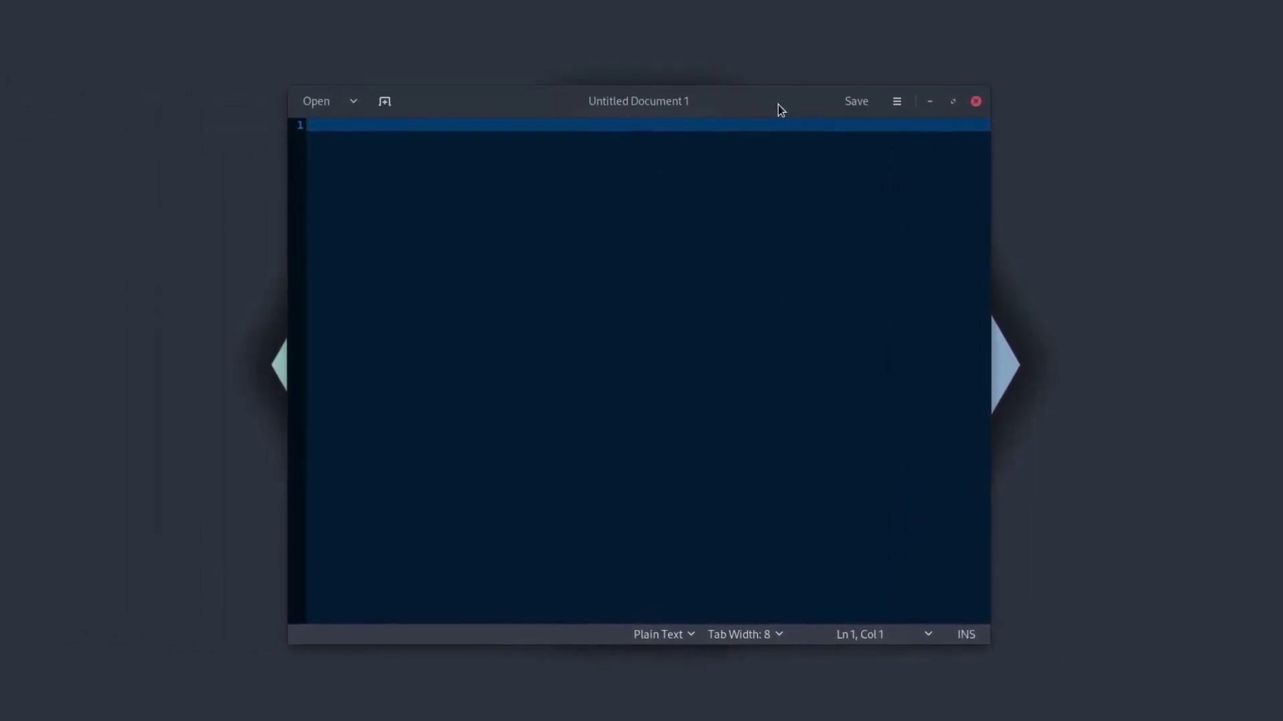
text(I'm a )
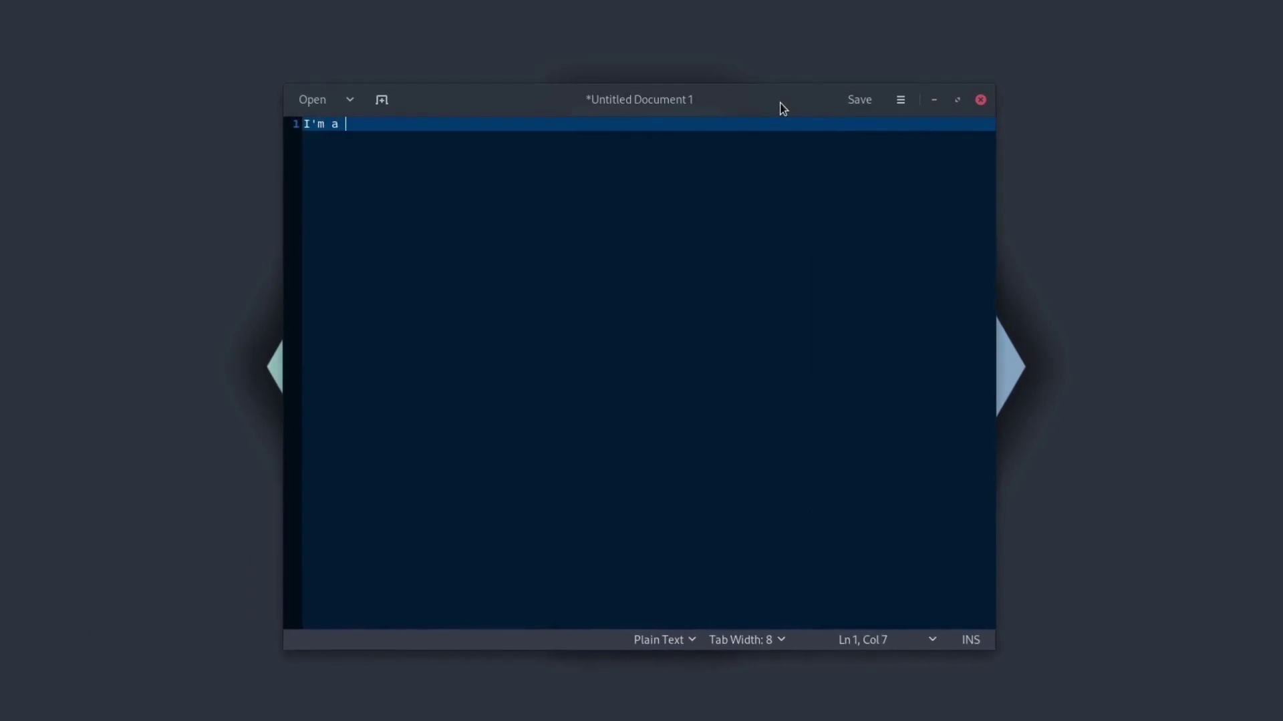
text(fan!!!!!!!)
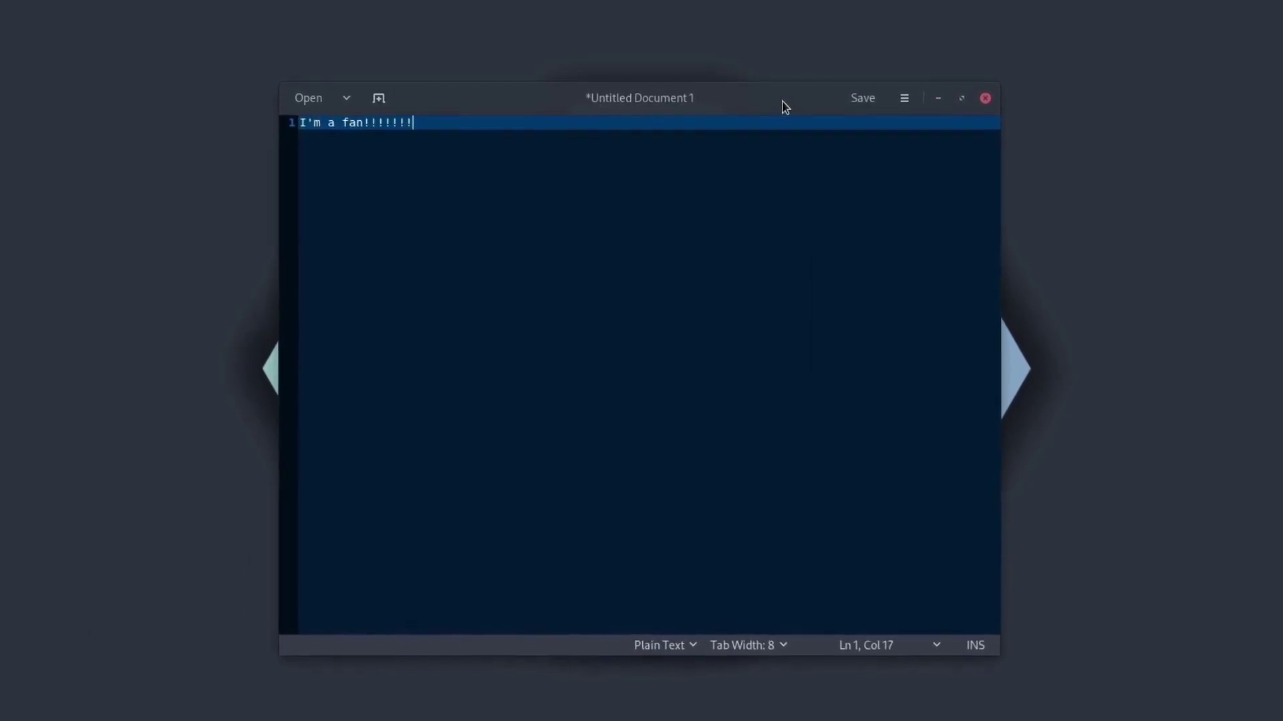
text(!!!!!!)
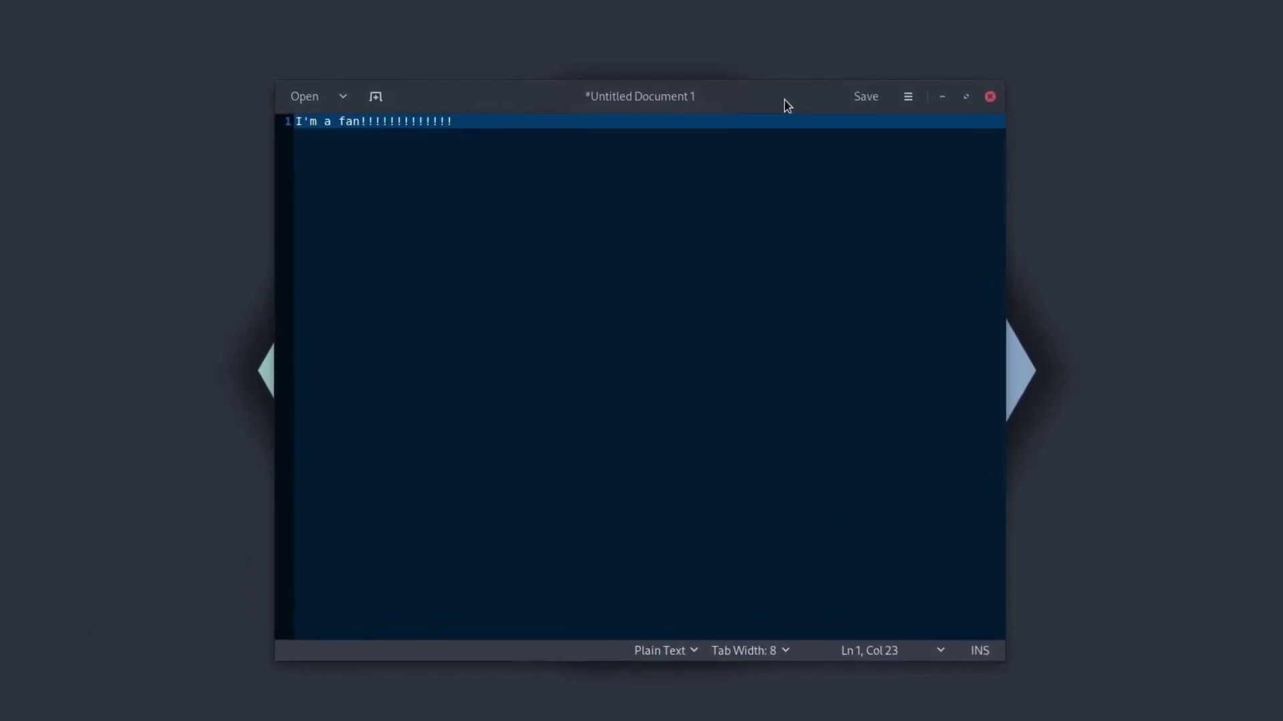